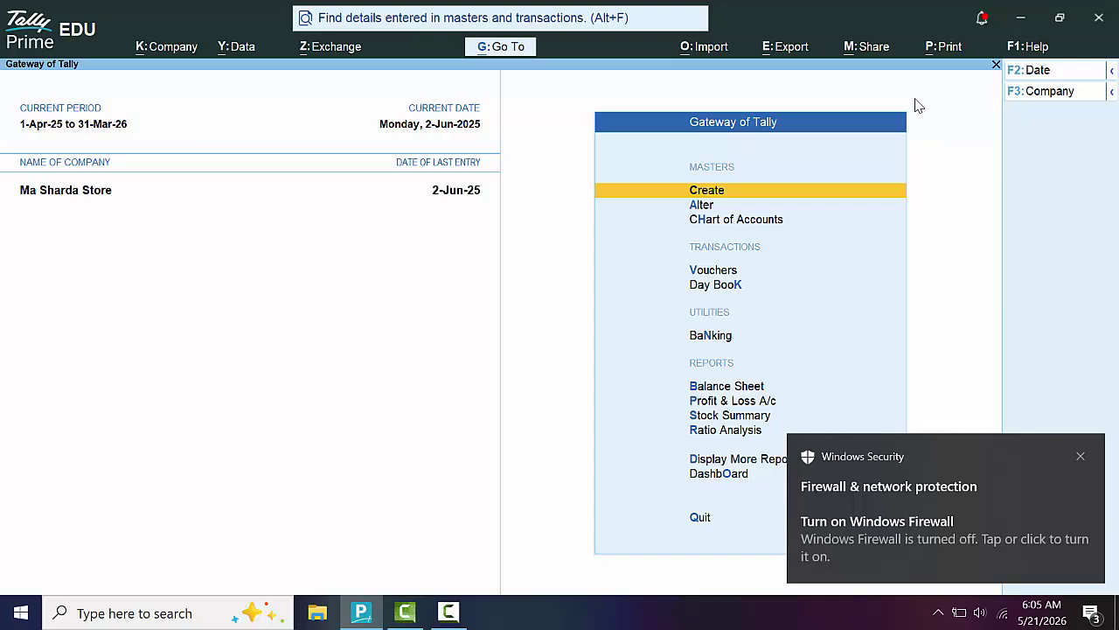
Start creating a new company named RamGneral Store and keep the same text as its mailing name
left_click(1020, 96)
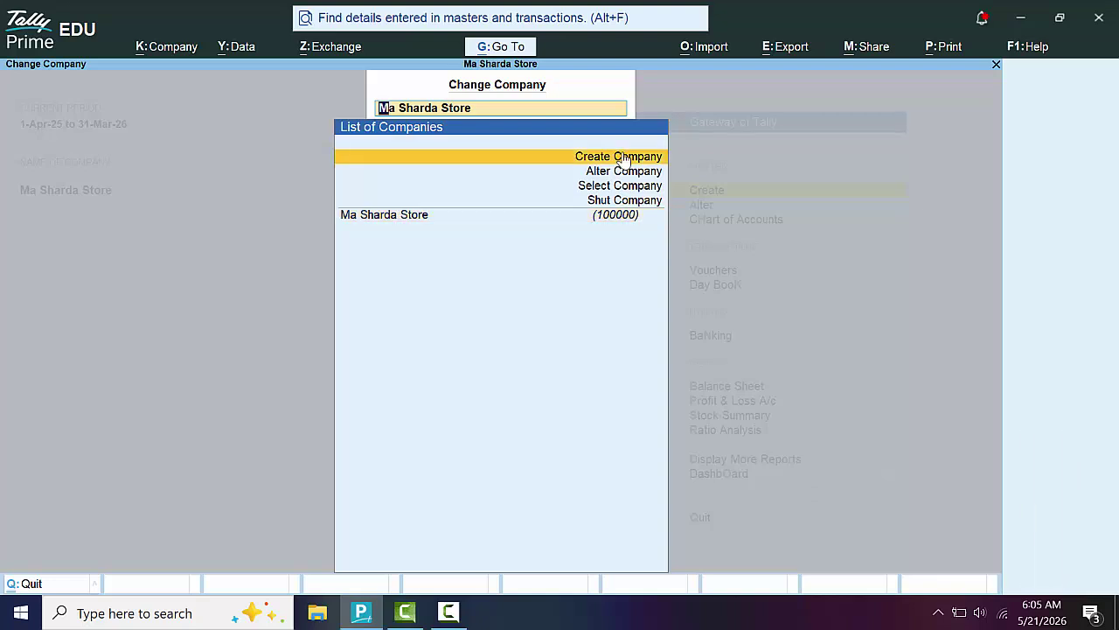
left_click(624, 156)
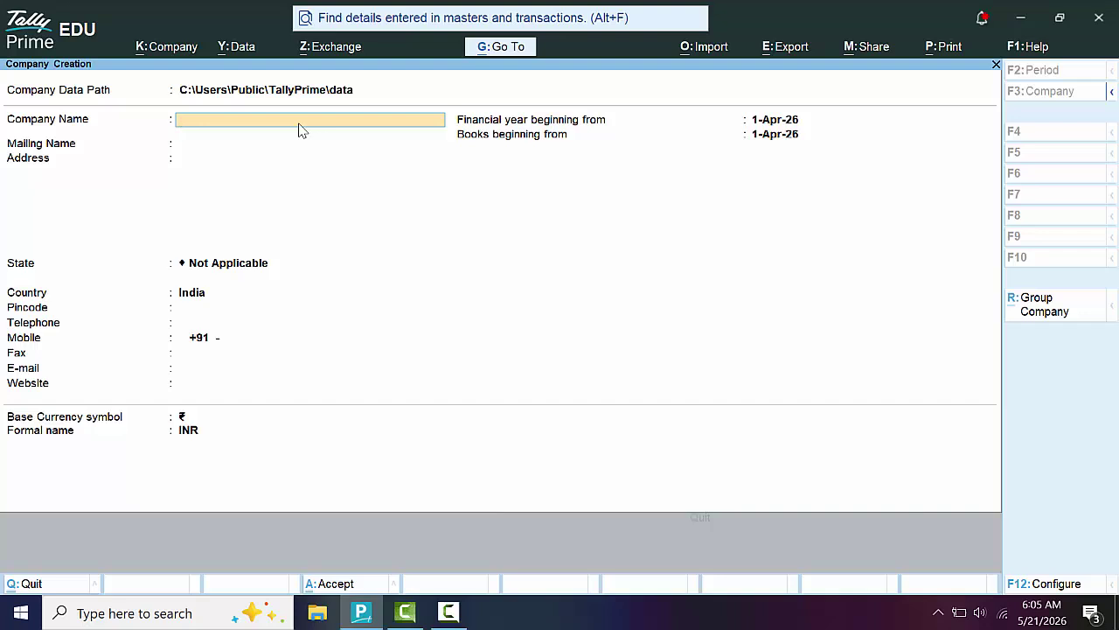
type("RamGneral Store")
key("Return")
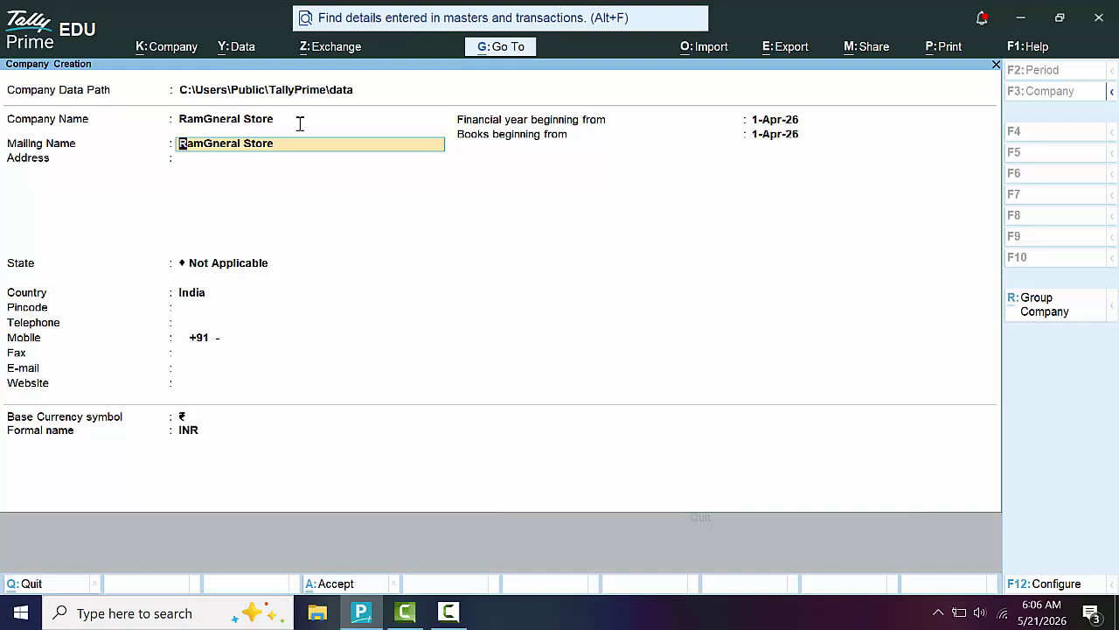
key("Return")
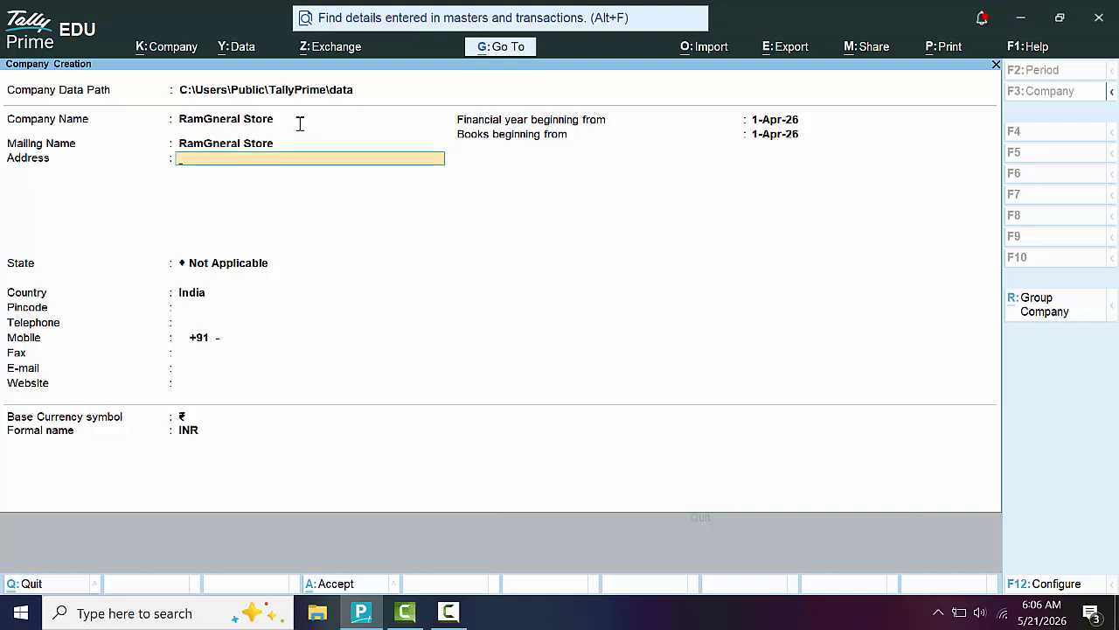
Enter the company's address and set its state to Uttar Pradesh
type("New Colo")
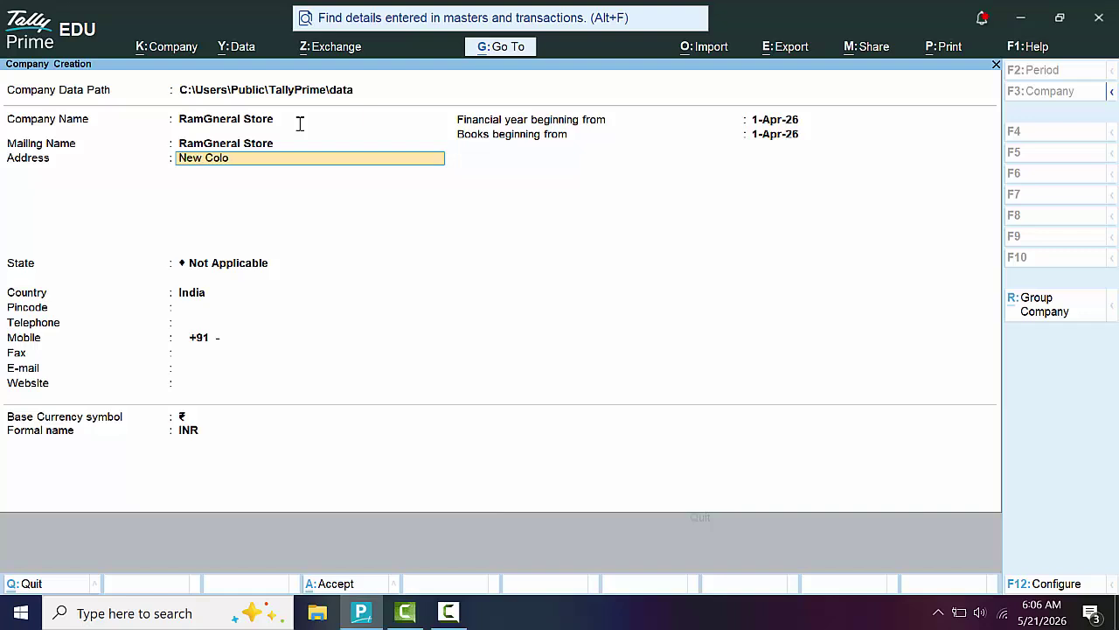
type("ny Deoria")
key("Return")
key("Return")
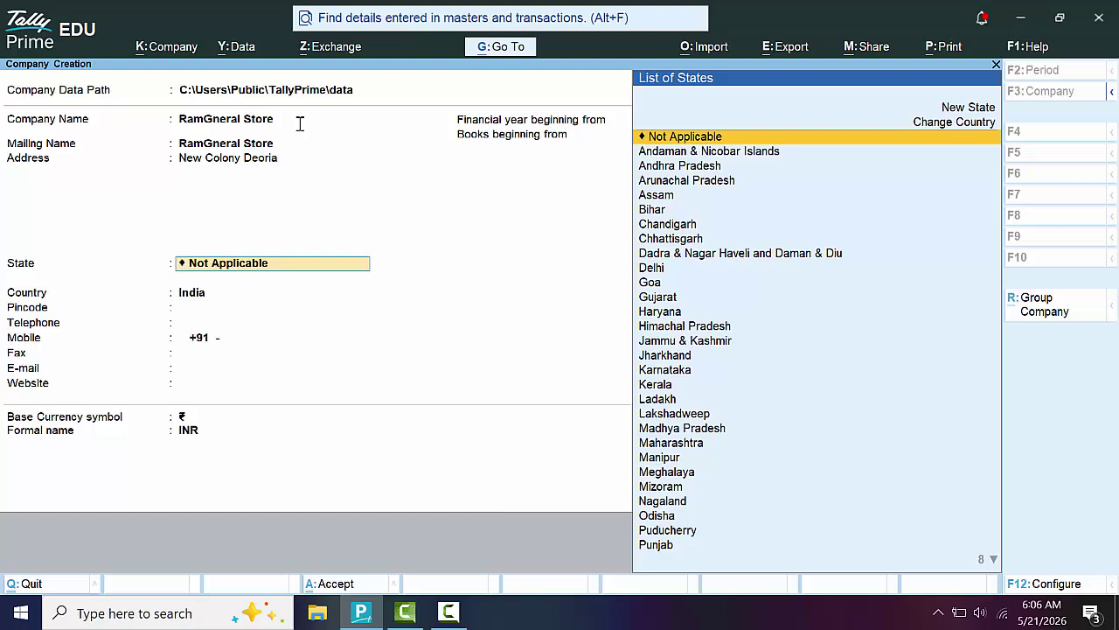
type("U")
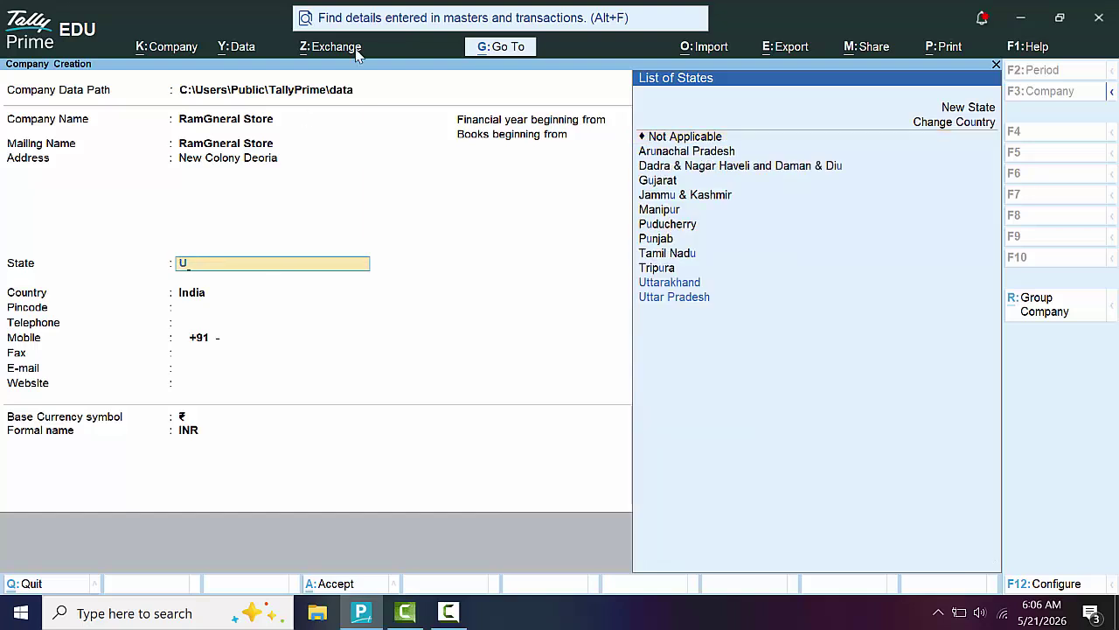
left_click(671, 299)
left_click(671, 298)
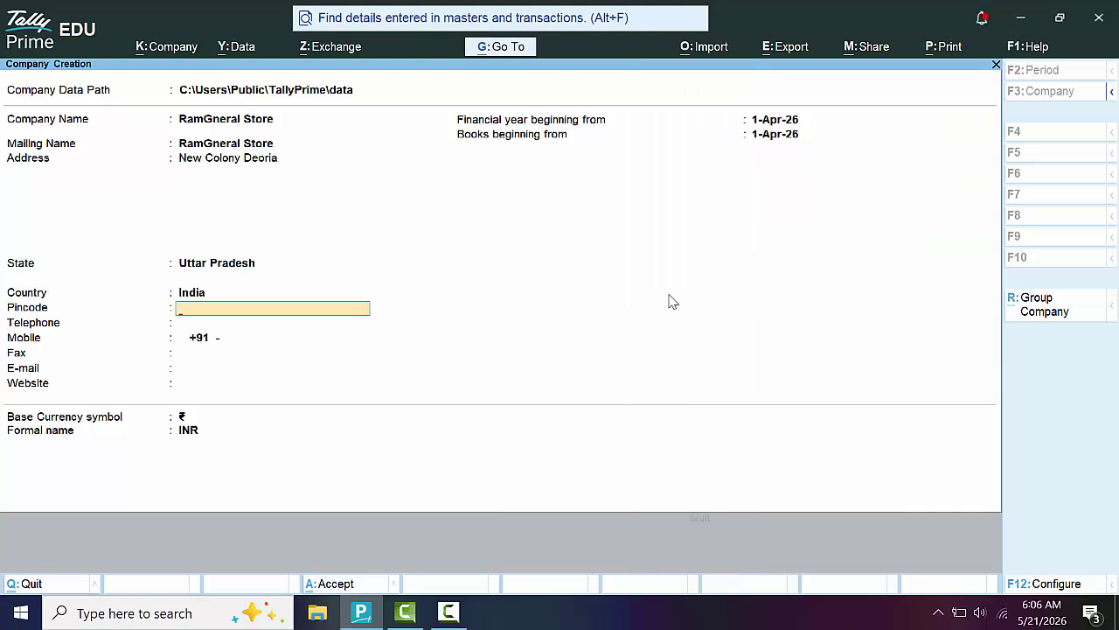
Leave the company's pincode, telephone, mobile, fax, e-mail and website blank
key("Return")
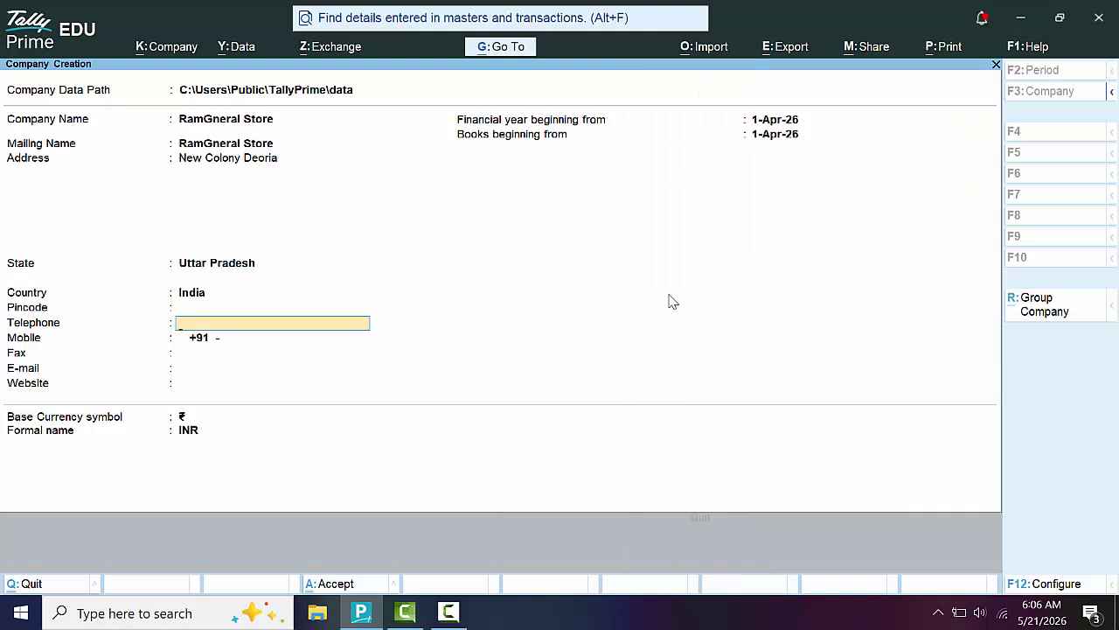
key("Return")
key("Return")
key("Return")
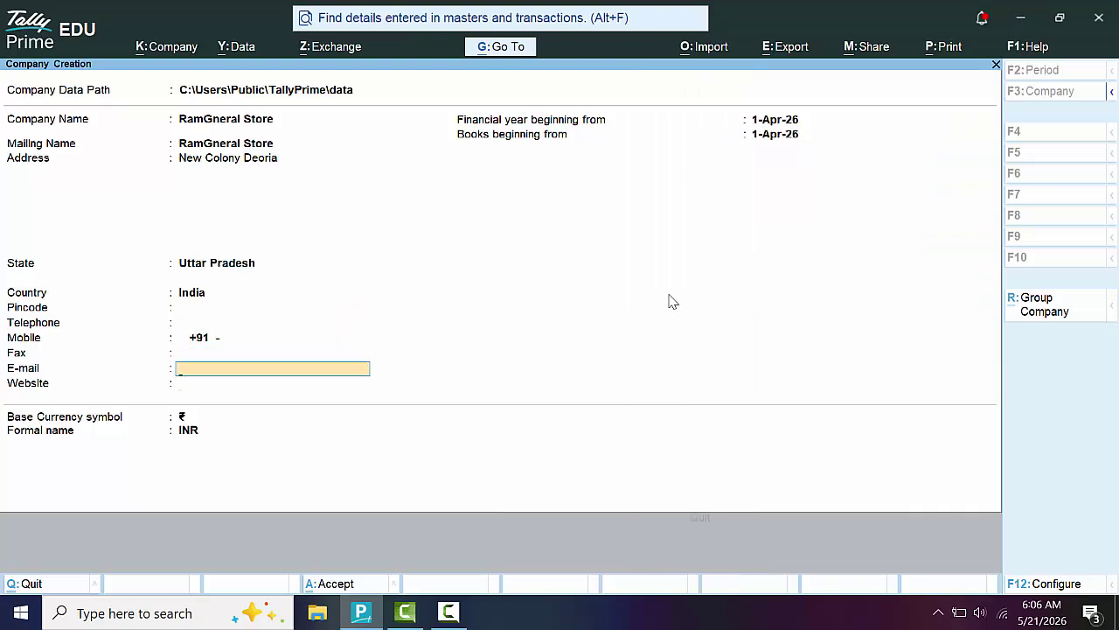
key("Return")
key("Return")
Keep 1-Apr-26 for both start dates and ₹ INR as the base currency, and create the company with its default features
key("Return")
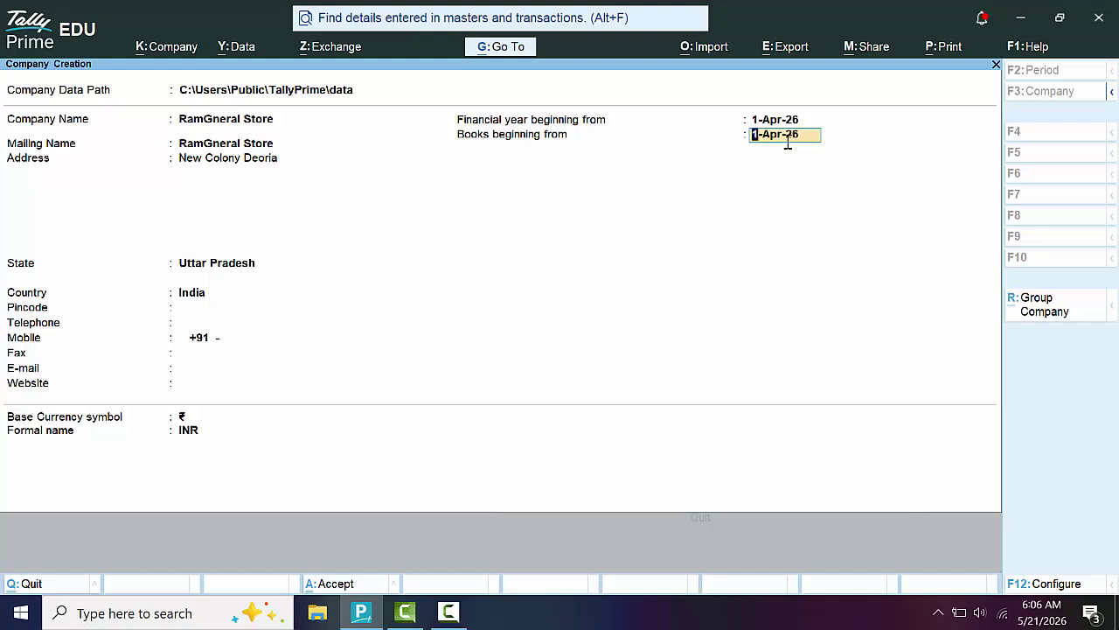
key("Return")
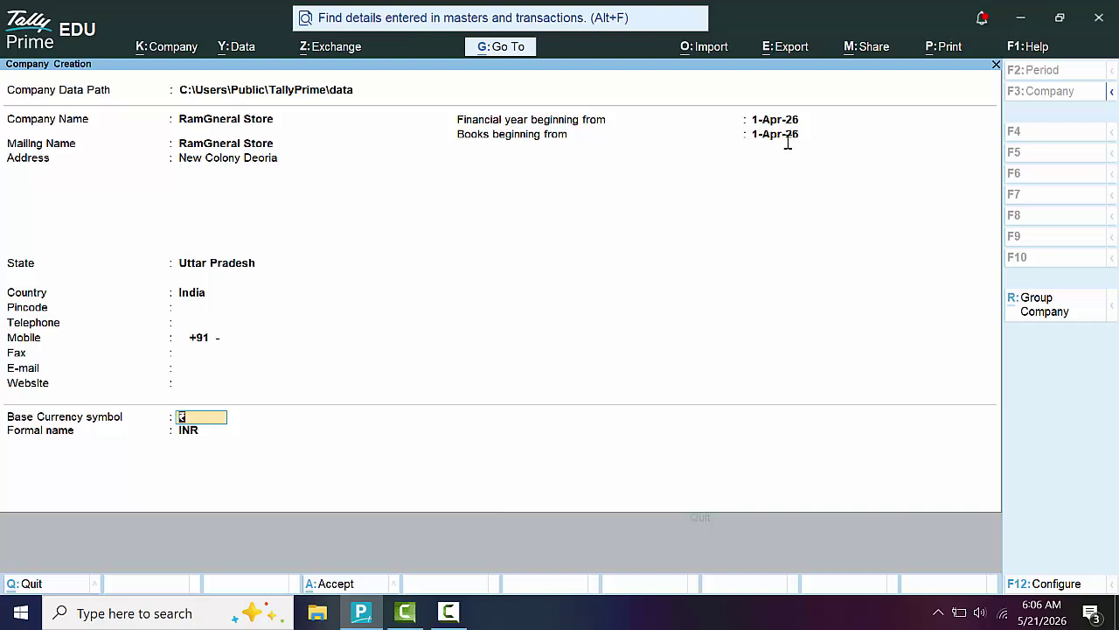
key("Return")
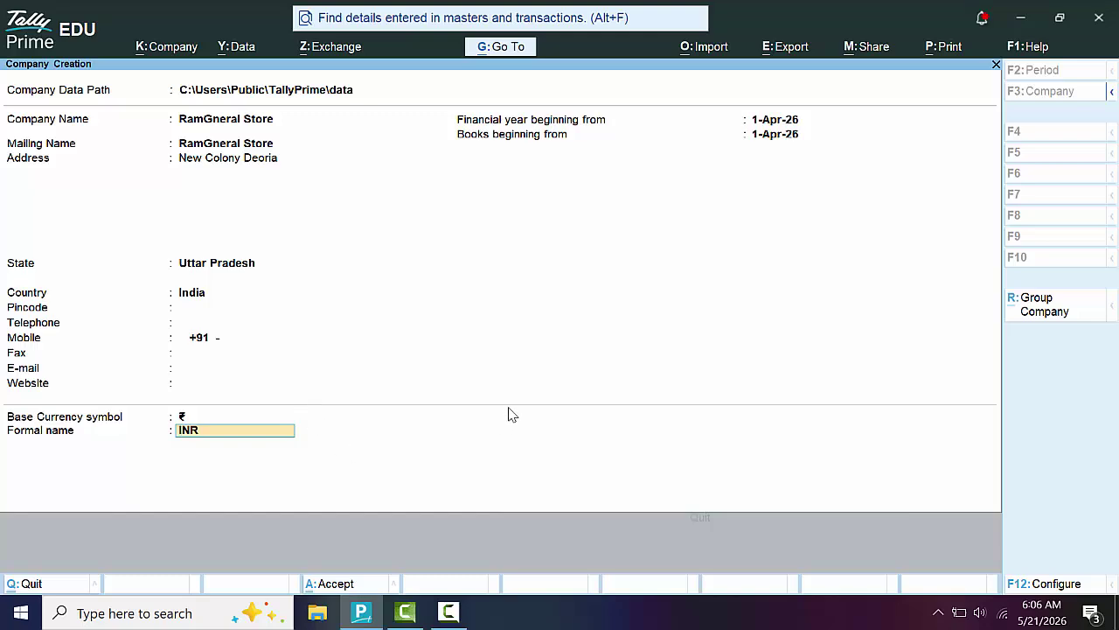
key("Return")
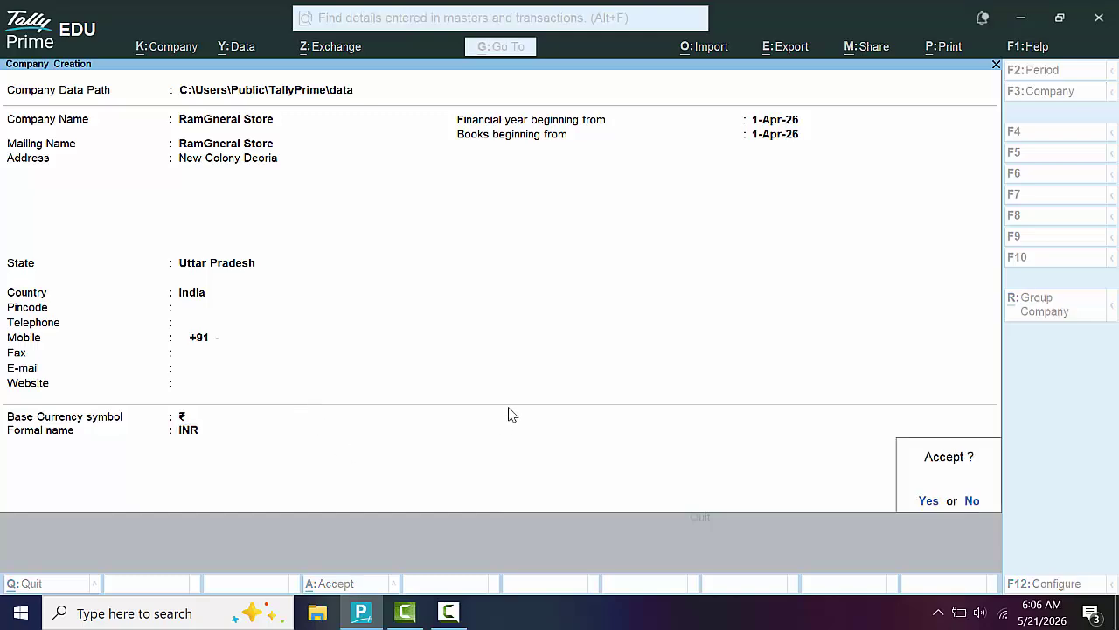
key("Return")
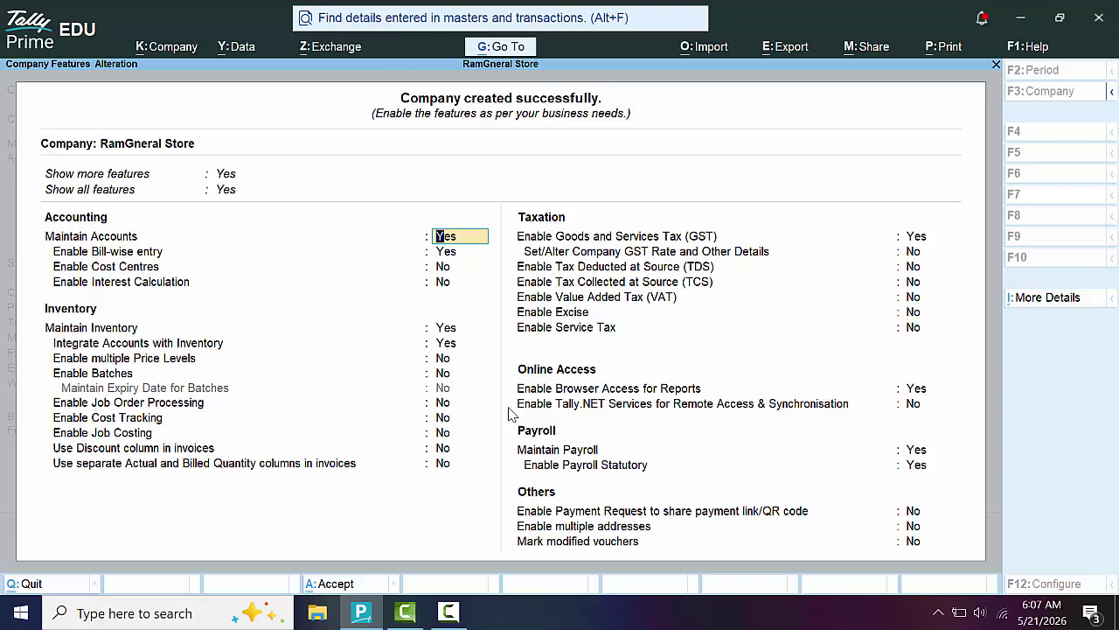
key("ctrl")
key("ctrl+a")
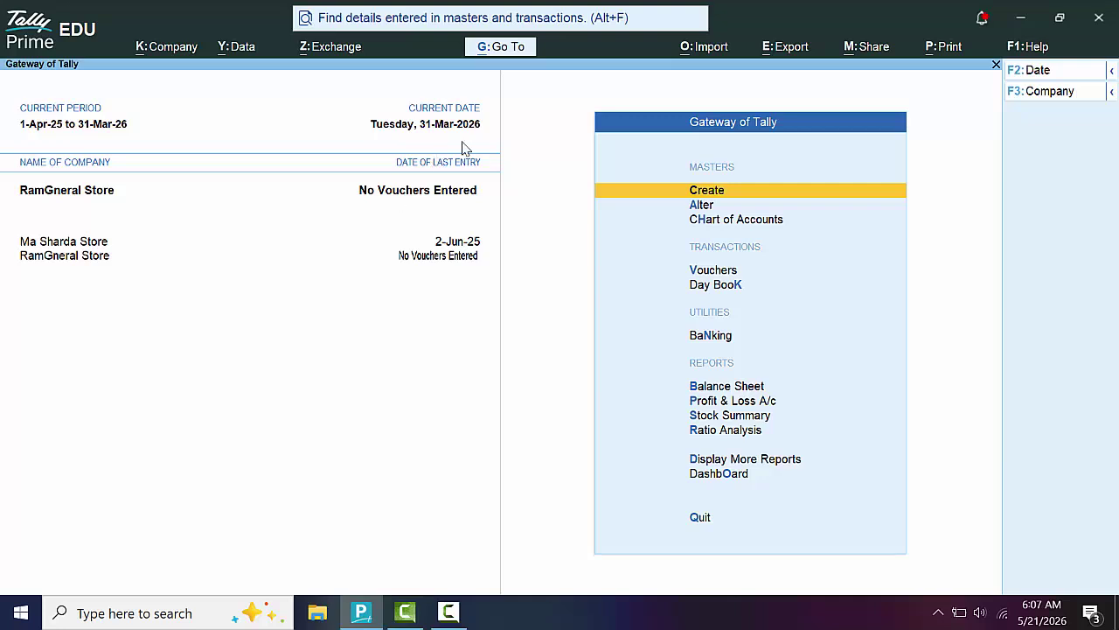
Open a new receipt voucher for the company
left_click(707, 276)
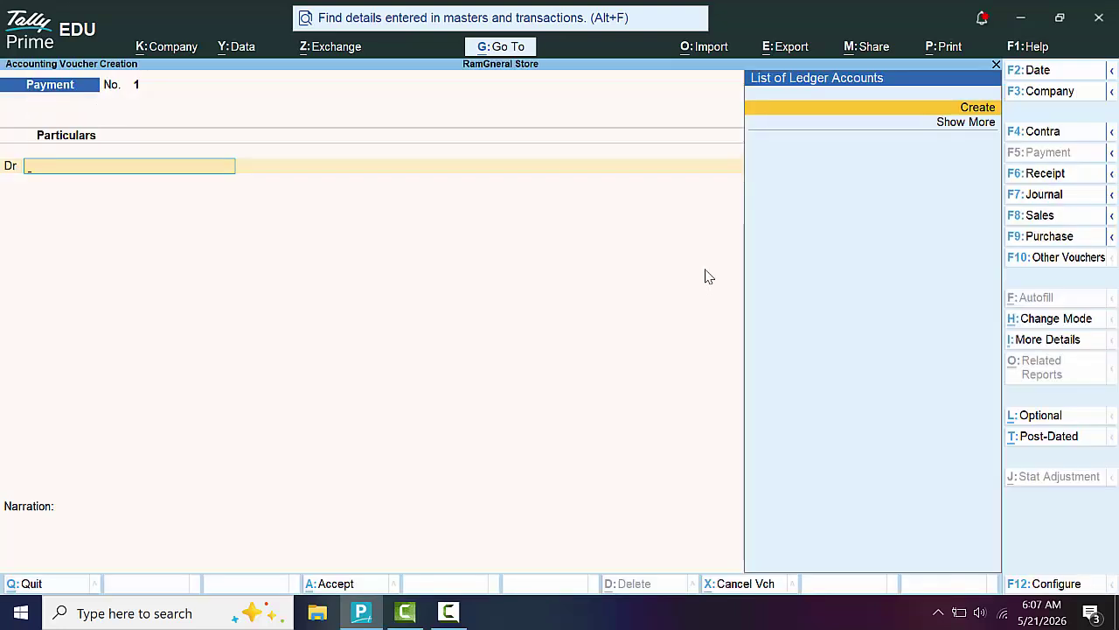
left_click(1045, 174)
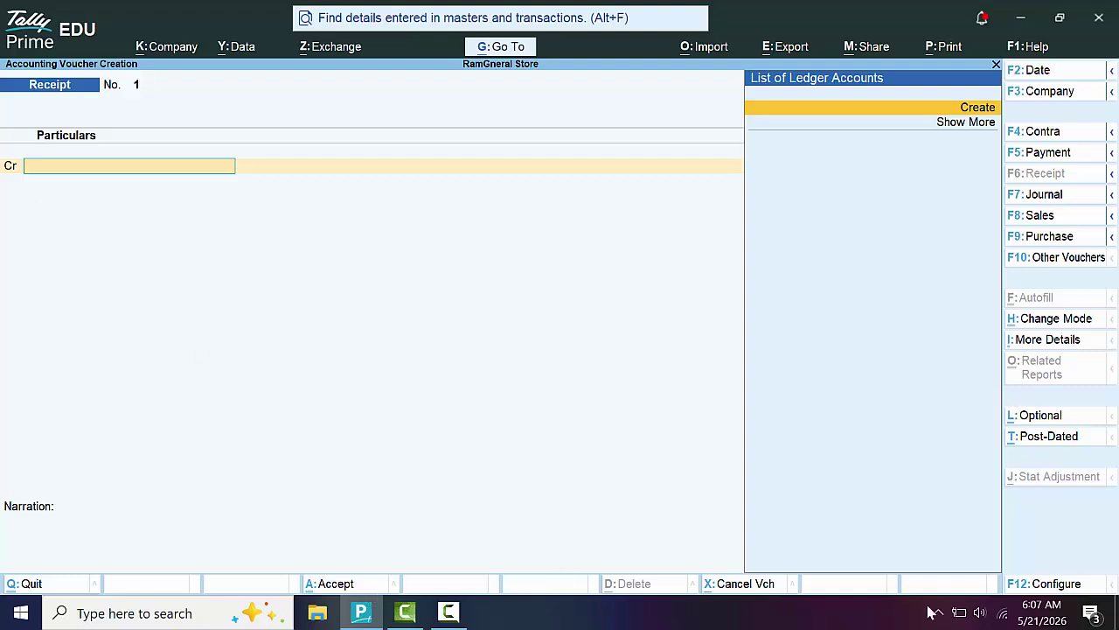
Try the Single Entry mode on the receipt voucher and return it to Double Entry
left_click(1057, 319)
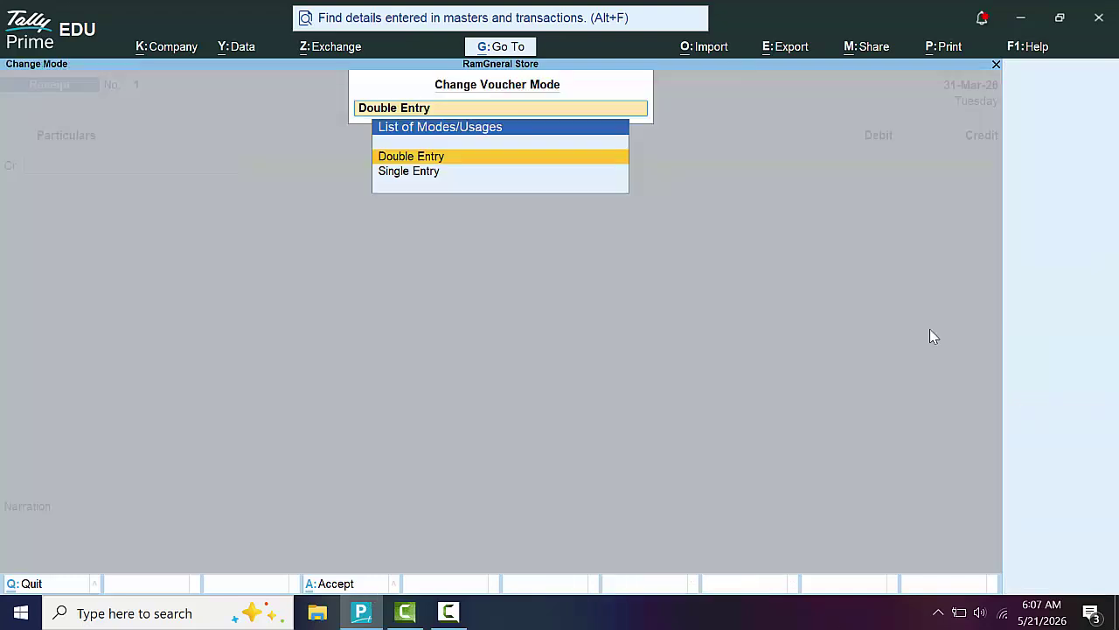
left_click(419, 179)
left_click(419, 172)
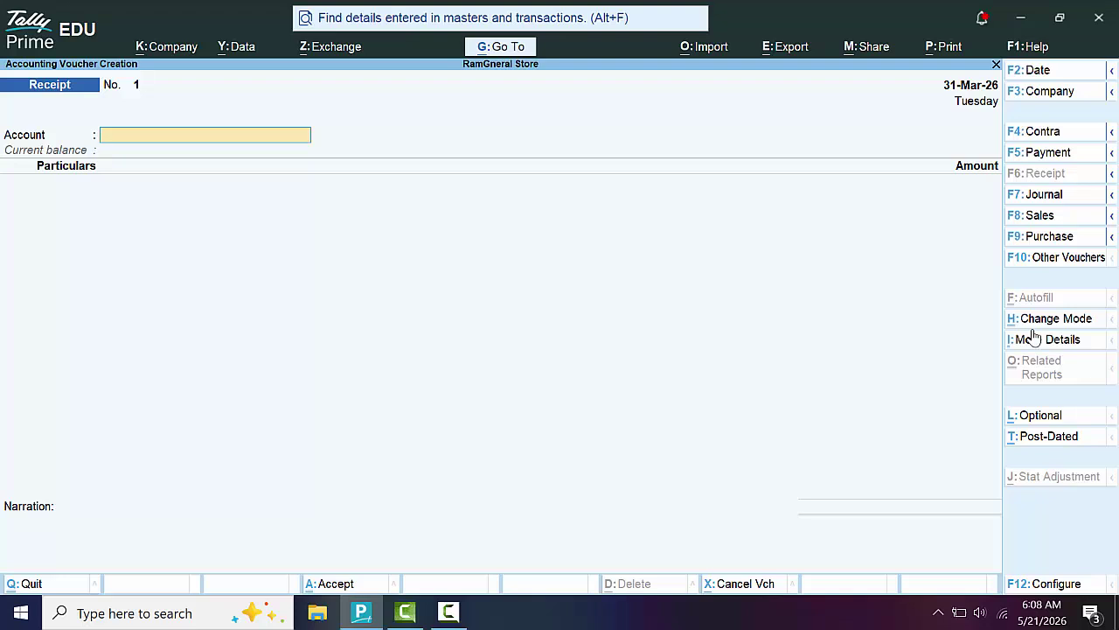
key("ctrl+h")
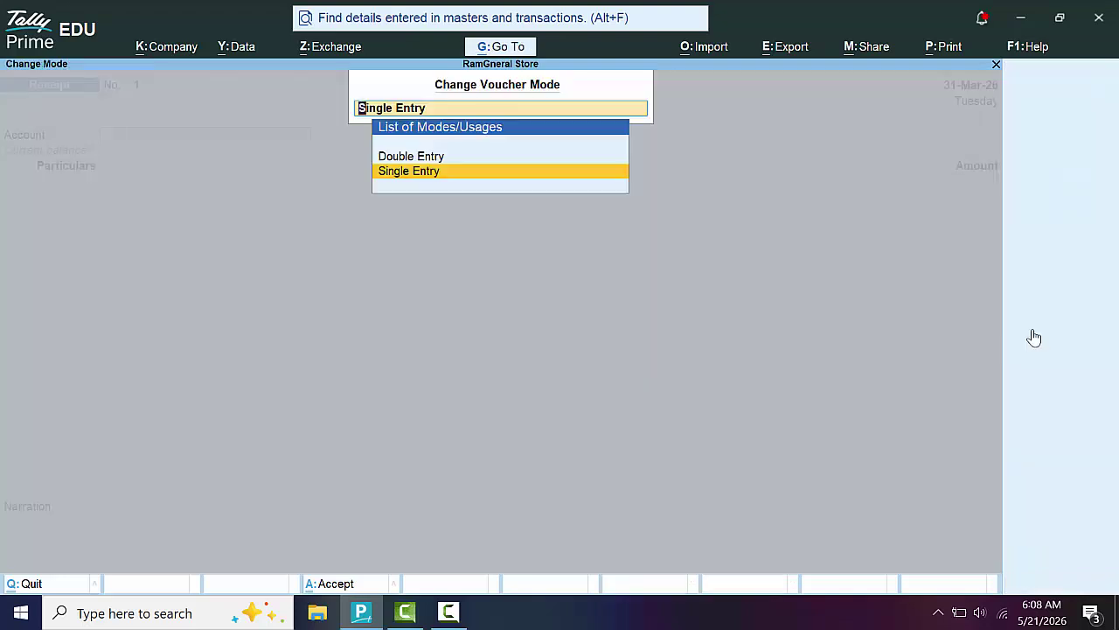
key("Up")
key("Return")
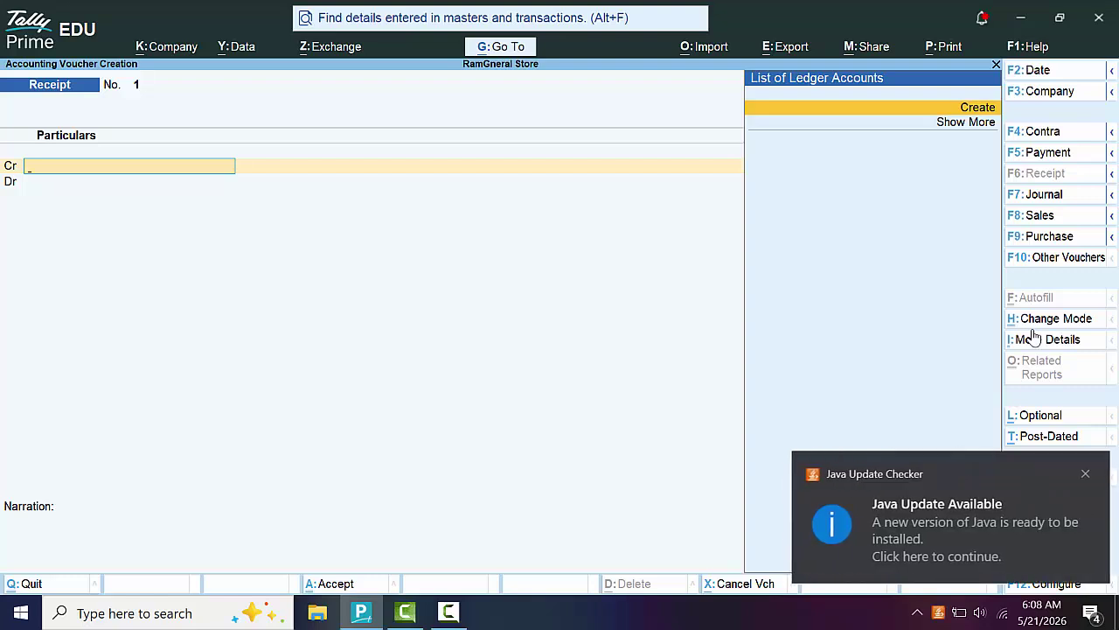
Start a new ledger from the voucher's credit line and name it Capital A/c, without an alias
left_click(972, 109)
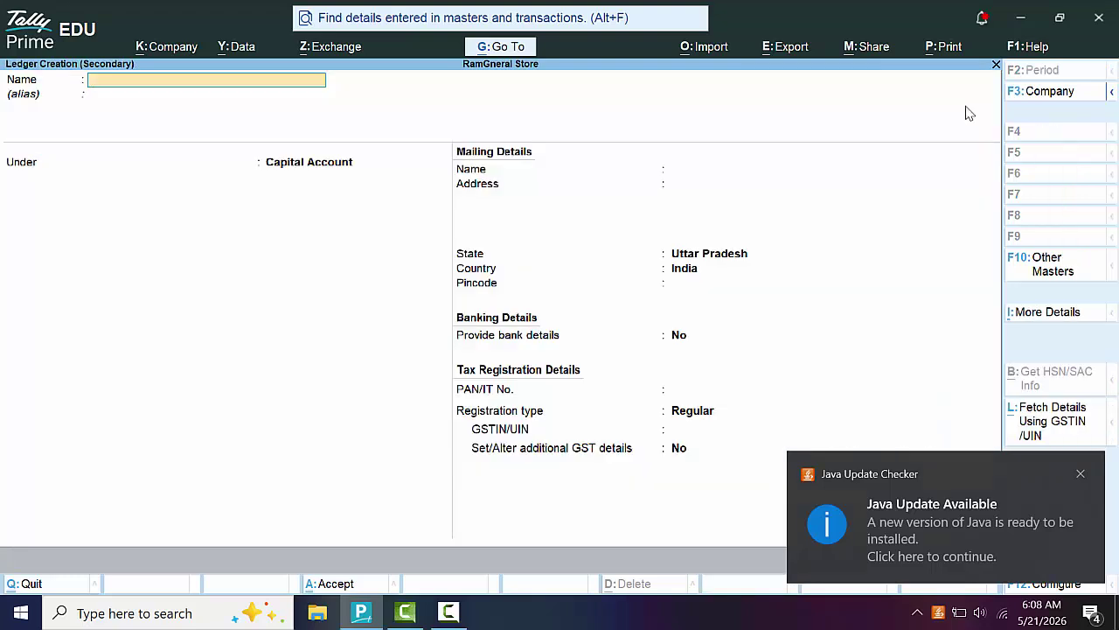
type("Cap")
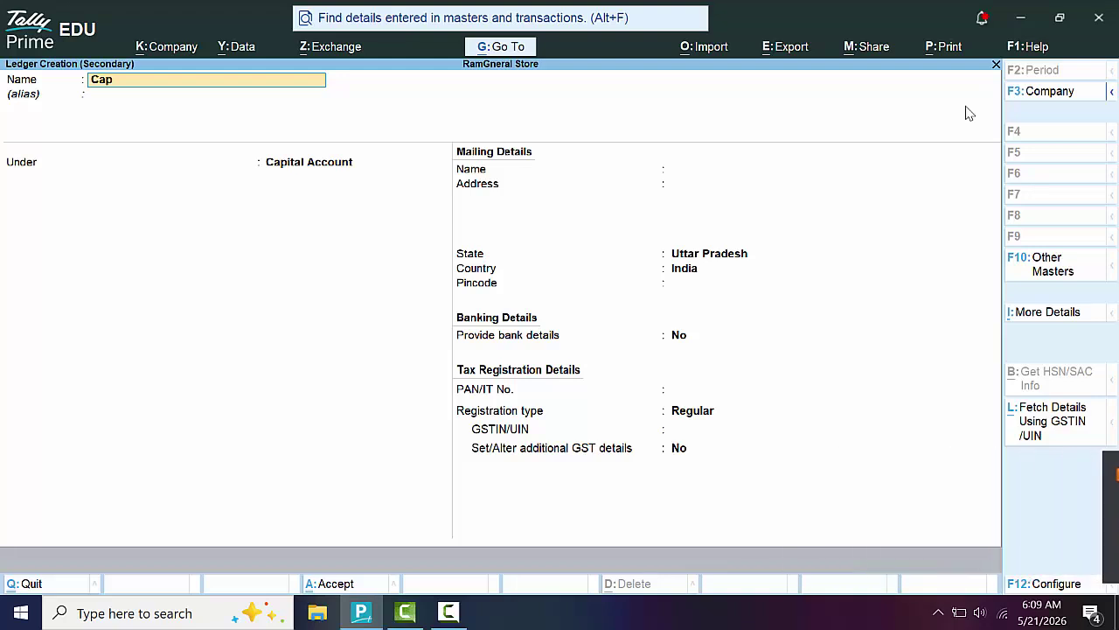
type("ital a")
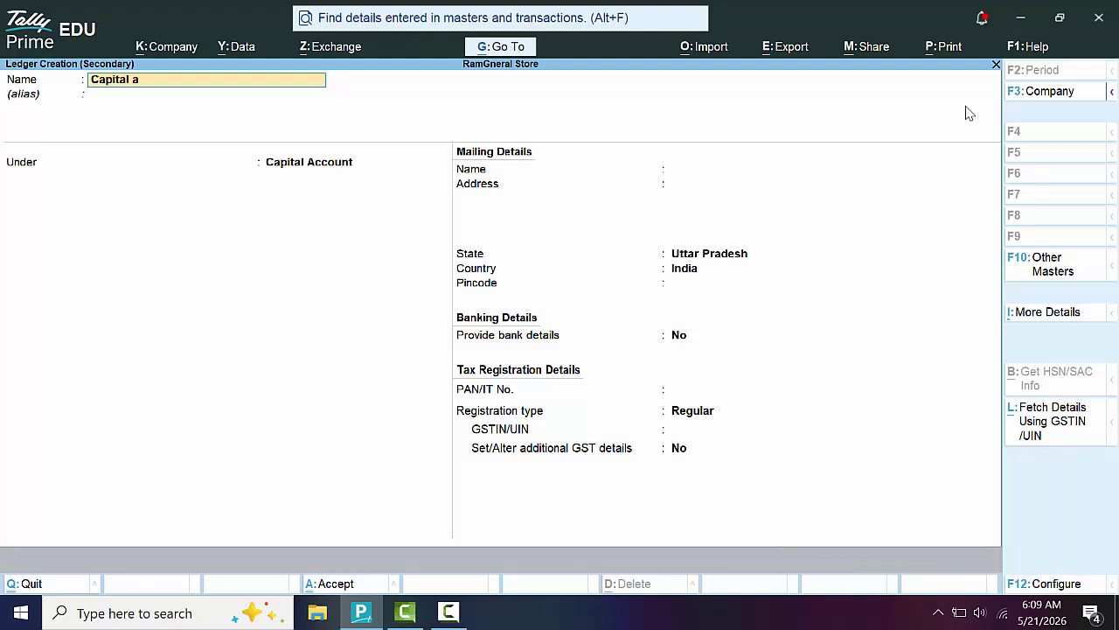
type("/c")
key("Return")
key("Return")
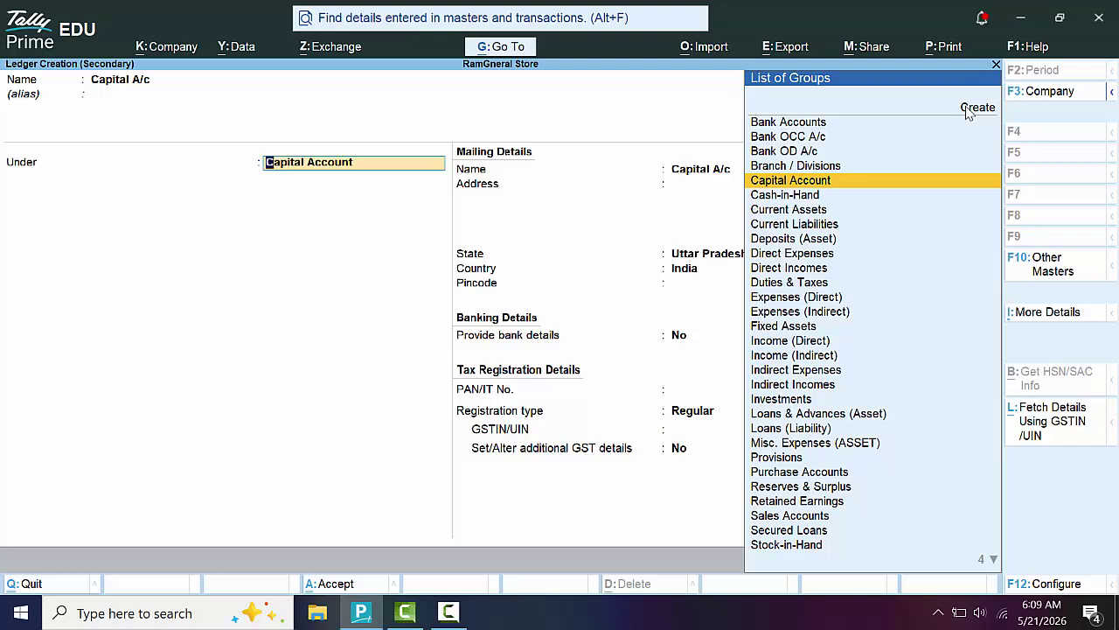
Place the ledger under the Capital Account group, keep the default mailing, banking and tax details, and save it
key("Return")
key("Return")
key("Return")
key("Return")
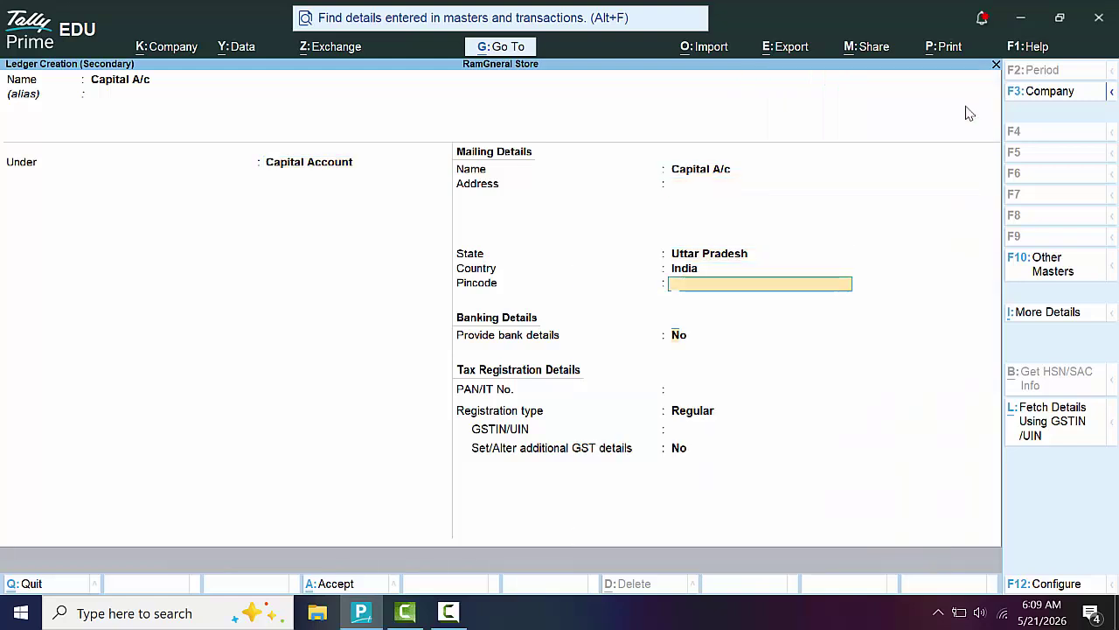
key("Return")
key("Return")
key("Return")
key("Return")
key("Return")
key("Return")
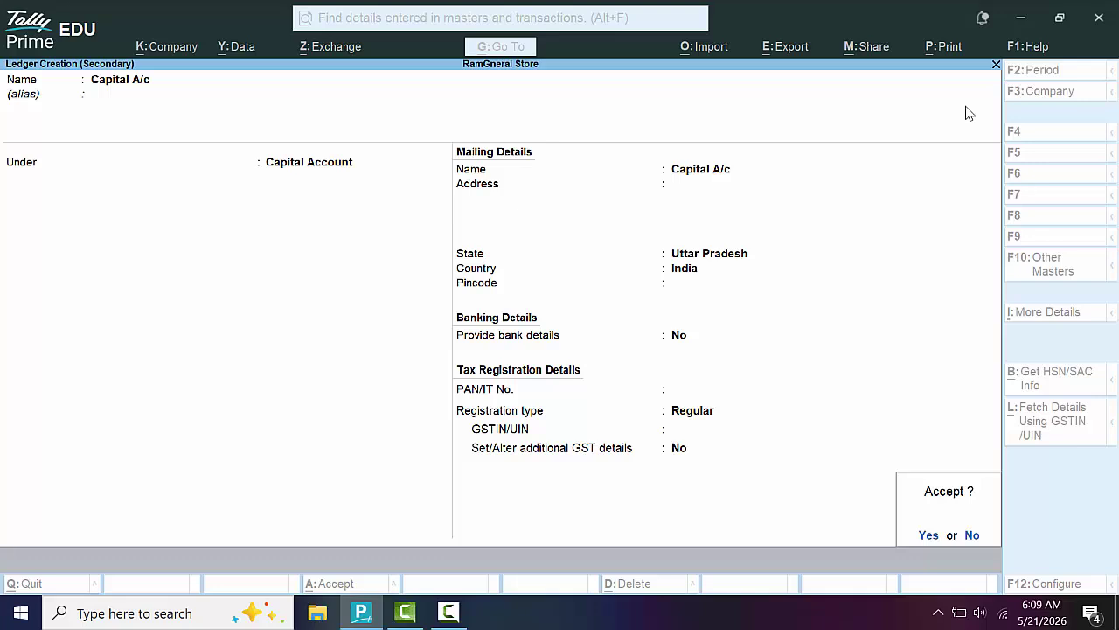
key("Return")
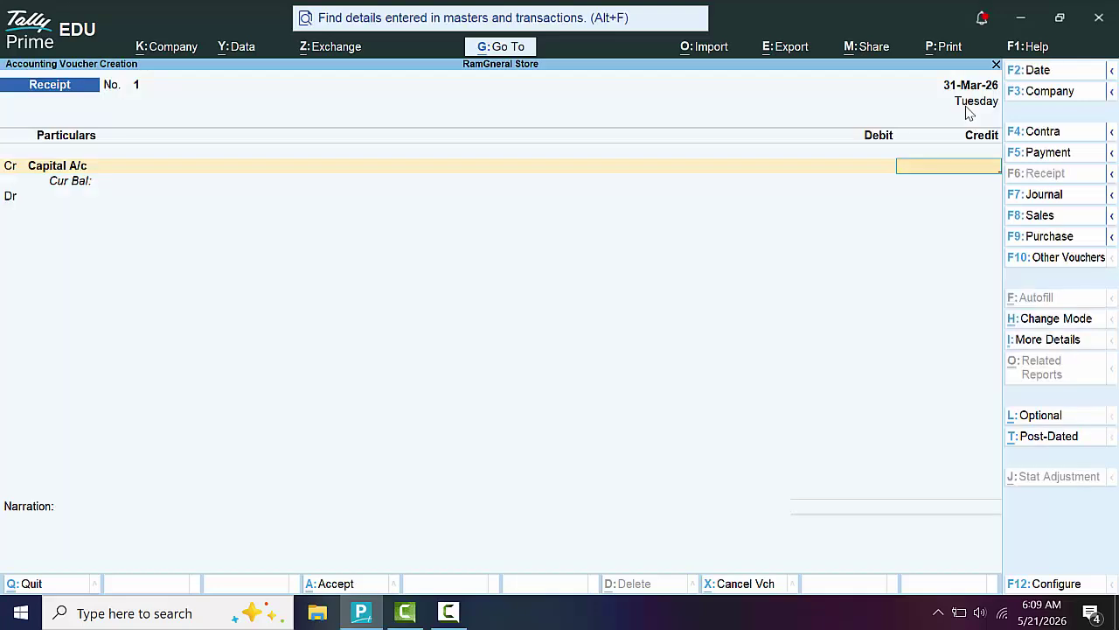
Credit Capital A/c with 90000 and debit Cash with the same amount
type("90000")
key("Return")
key("Return")
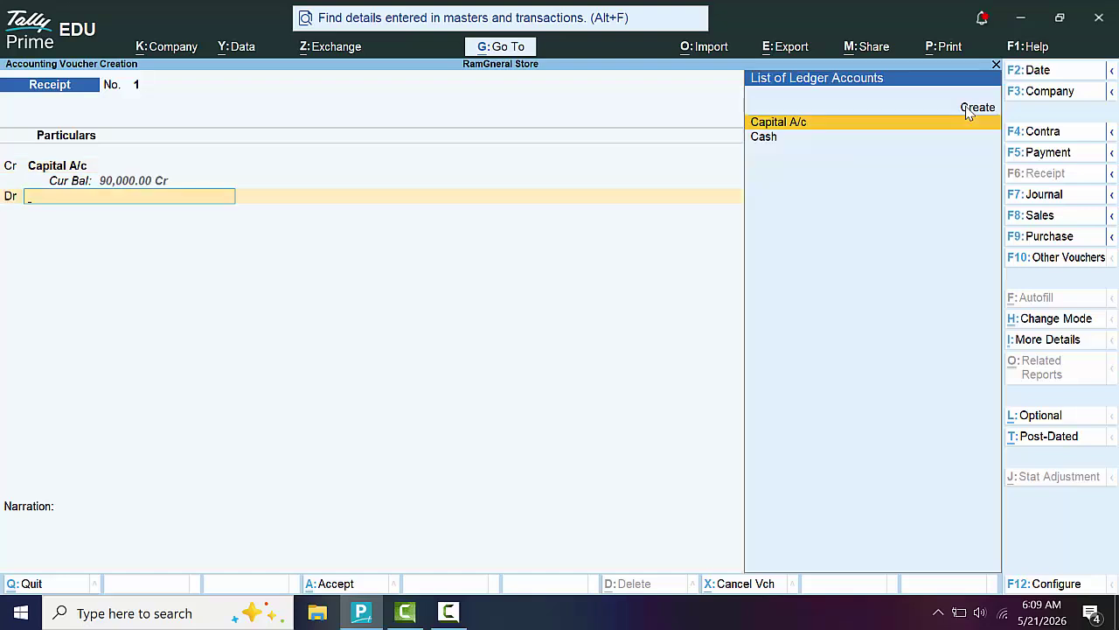
key("Down")
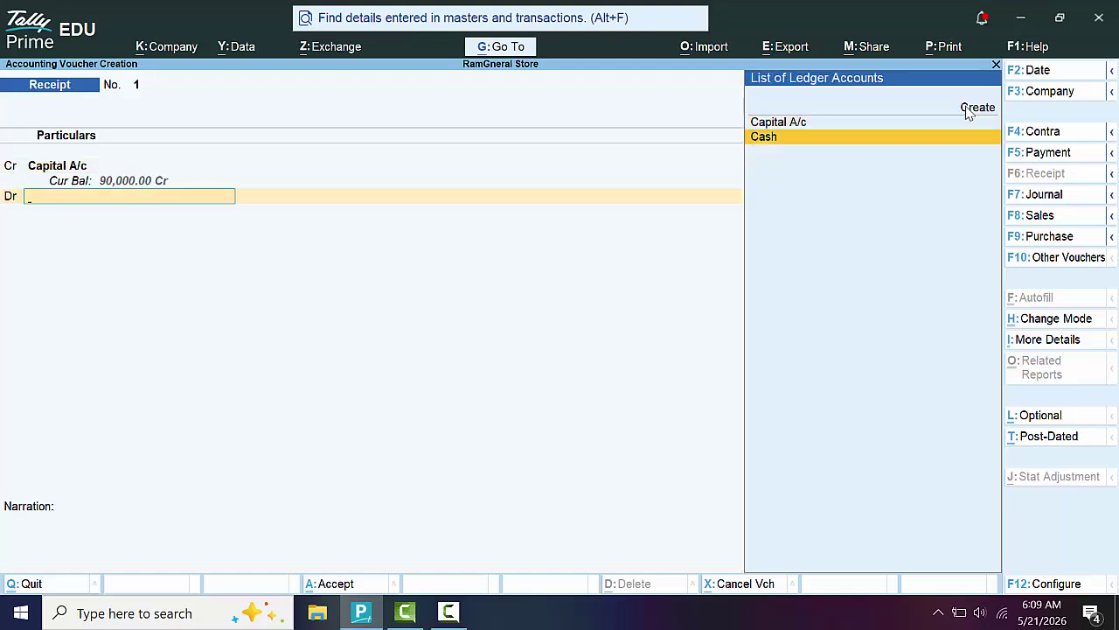
key("Return")
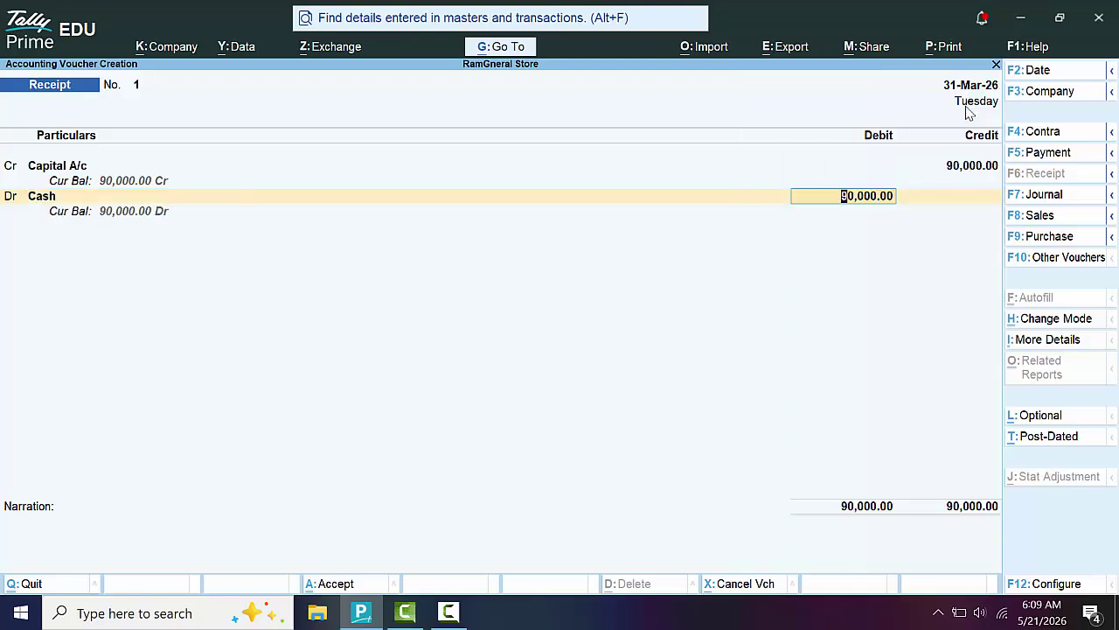
key("Return")
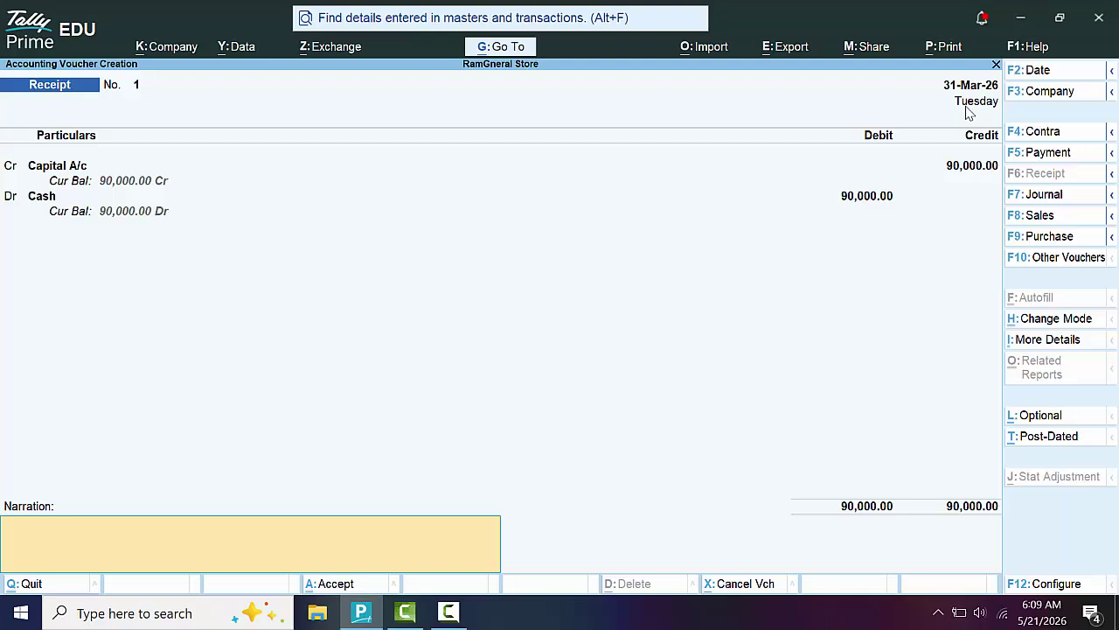
Enter the narration "Capital invested in Business/-" and try to save the receipt voucher
type("Capital invested in")
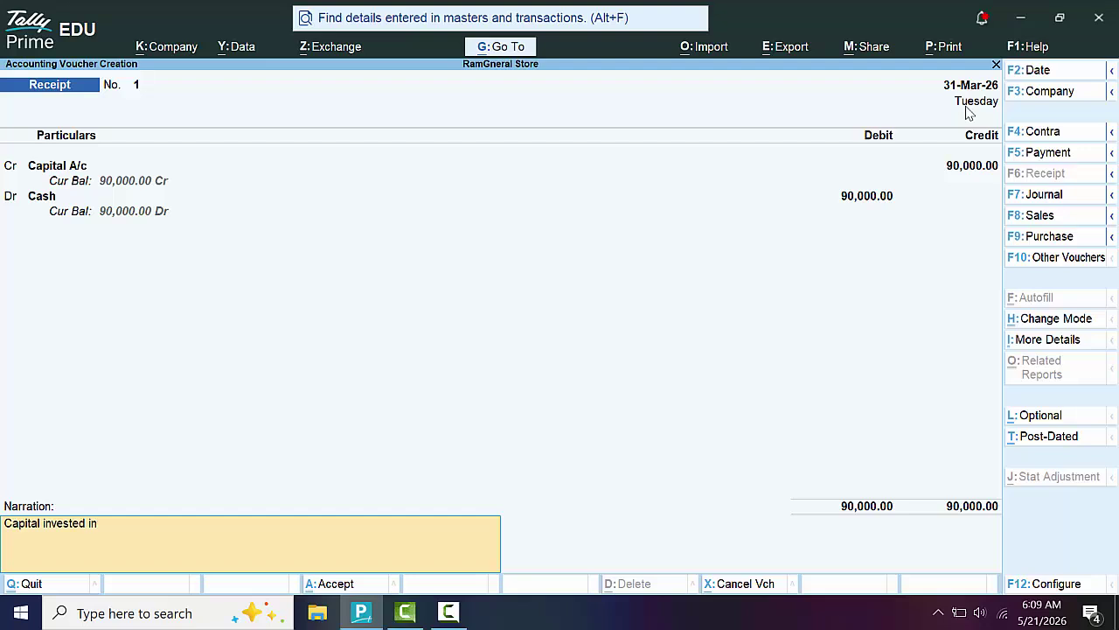
type(" Business/-")
key("Return")
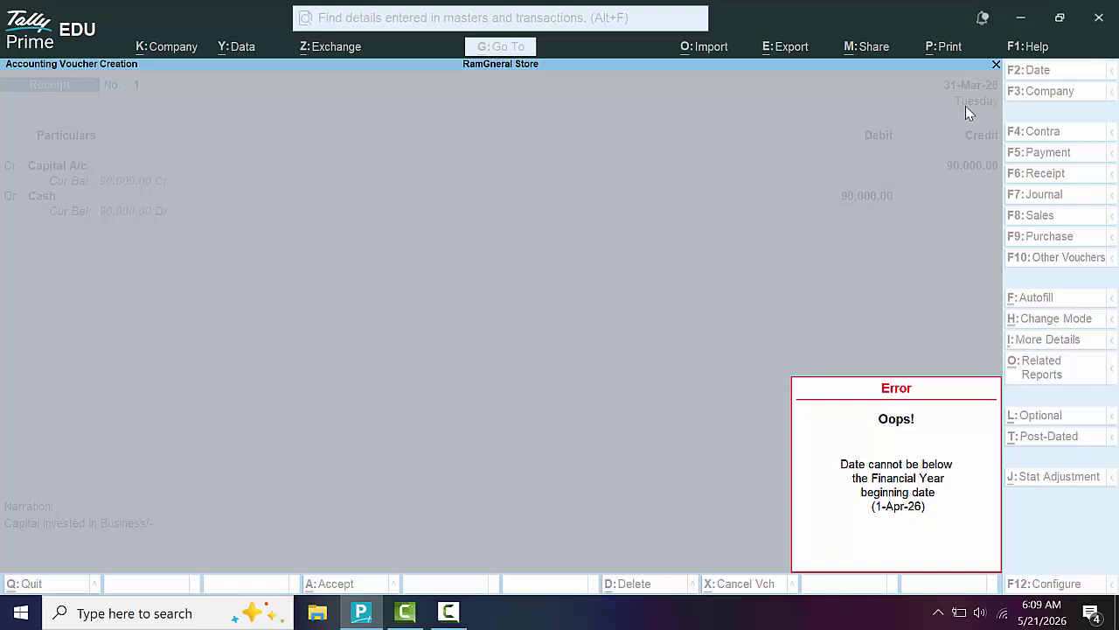
Try again to save the receipt voucher with its existing entries and narration
key("Escape")
key("Return")
key("Return")
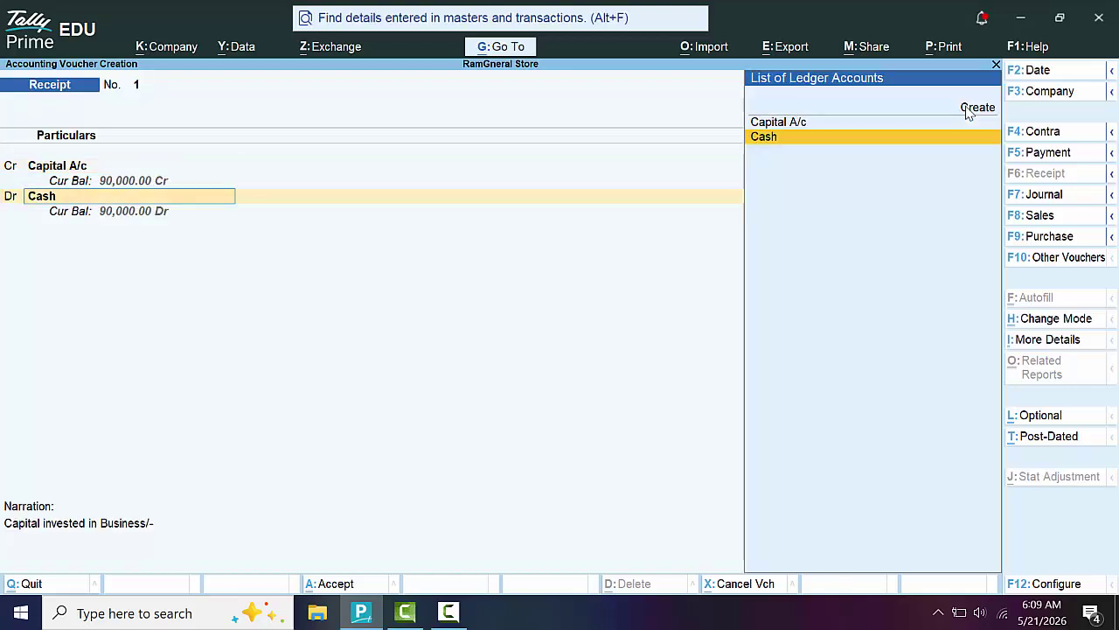
key("Return")
key("Return")
key("Return")
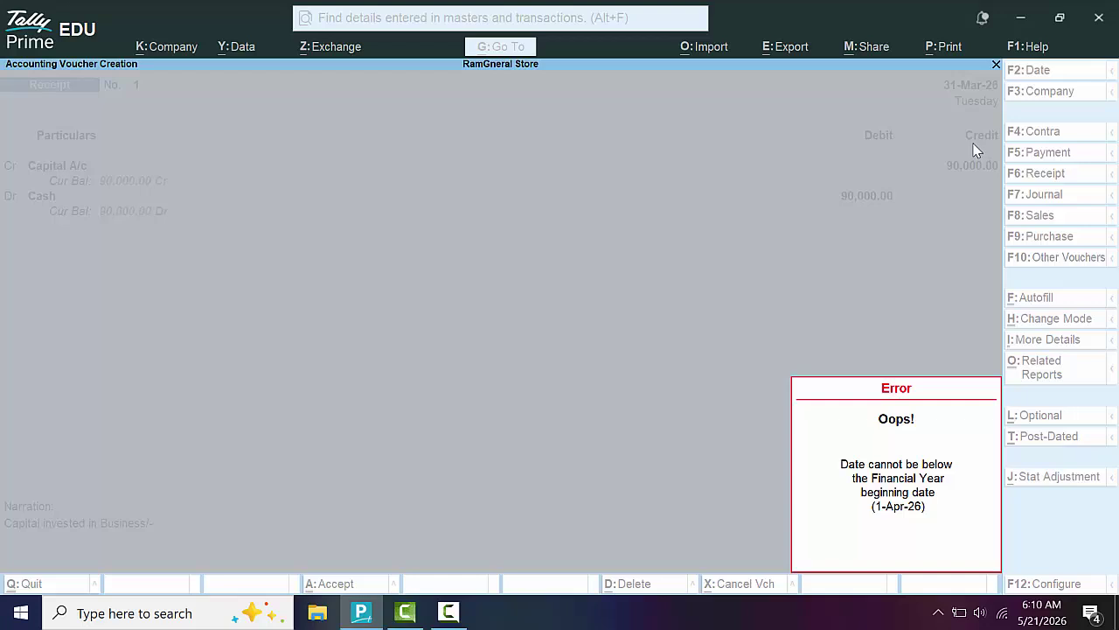
key("Return")
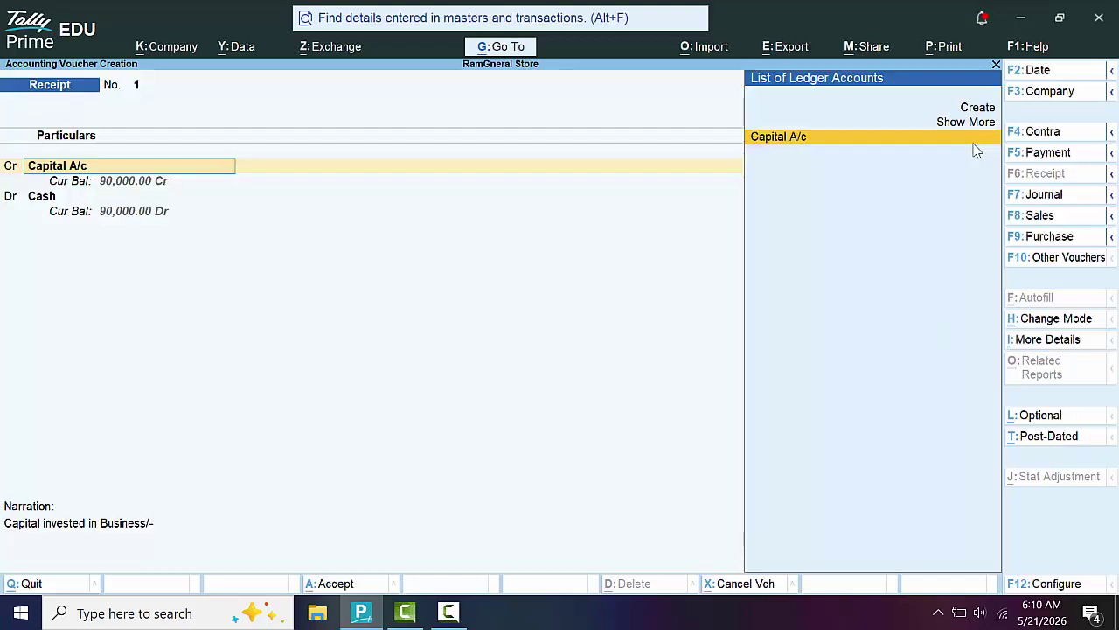
Try to set the receipt voucher's date to 1-4-26
key("F2")
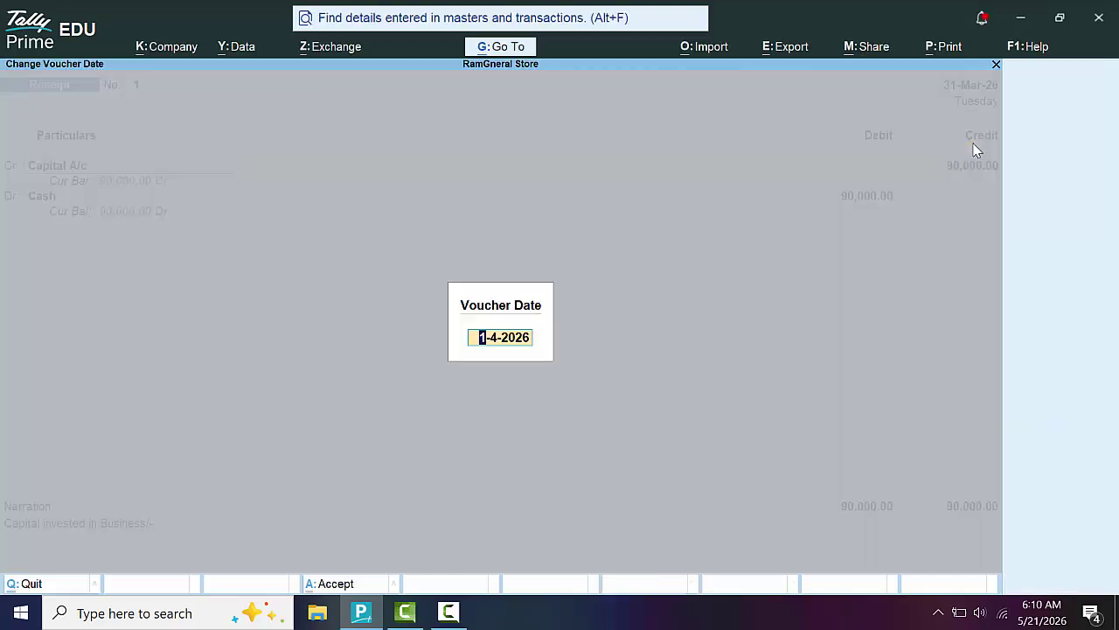
type("1-4-26")
key("Return")
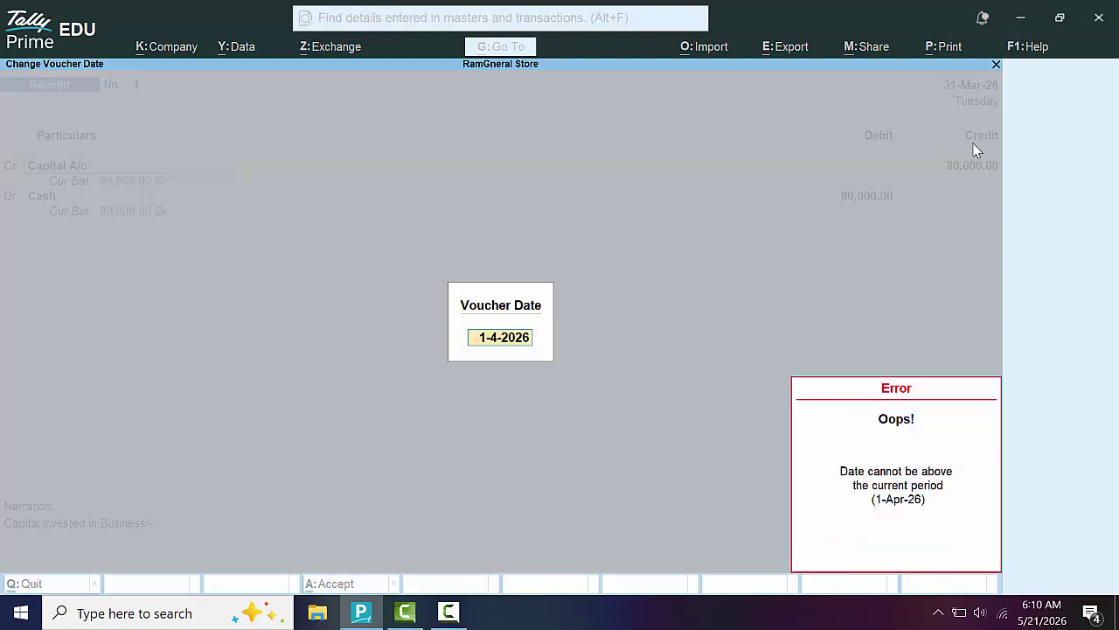
key("Escape")
key("Escape")
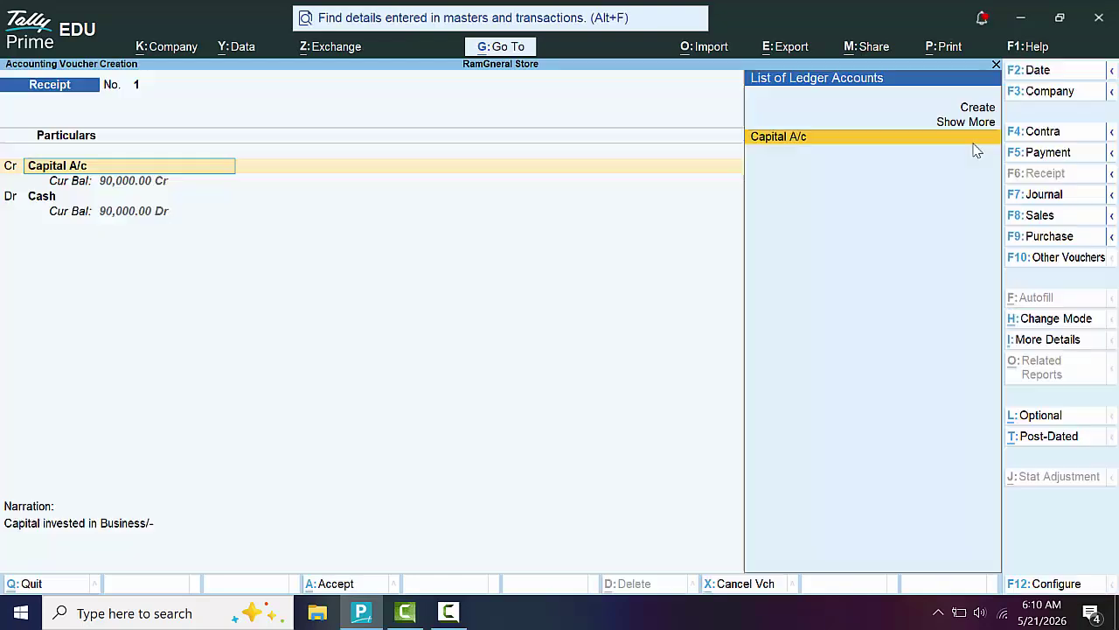
Discard the unsaved receipt voucher and return to the Gateway of Tally
key("BackSpace")
key("Escape")
key("Return")
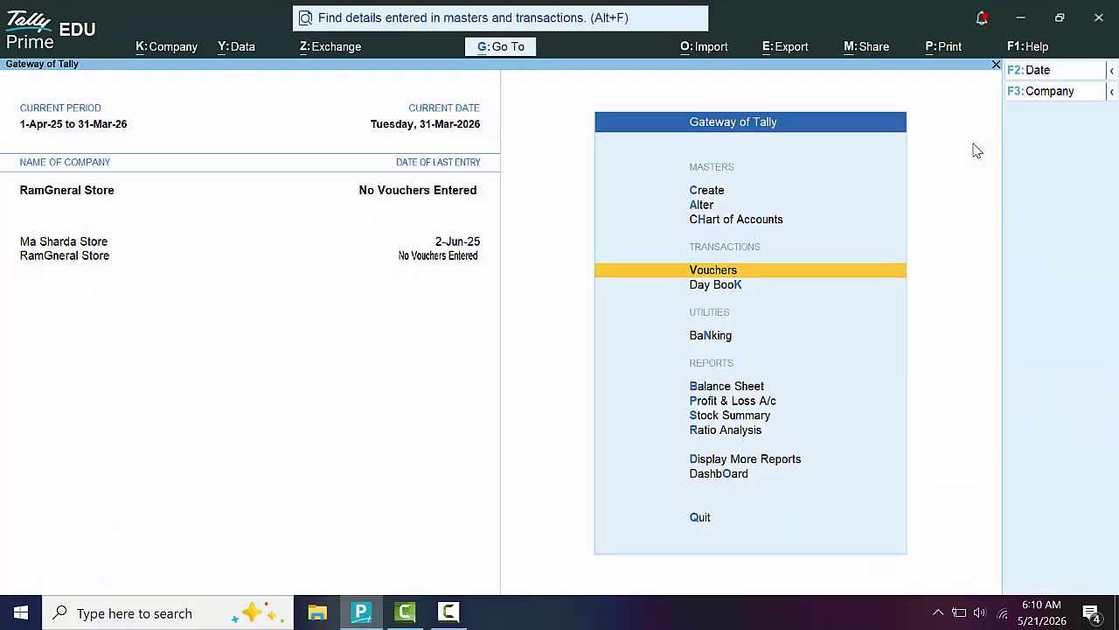
Check the financial year and books beginning dates in RamGneral Store's company details, leaving them unaltered
left_click(1042, 97)
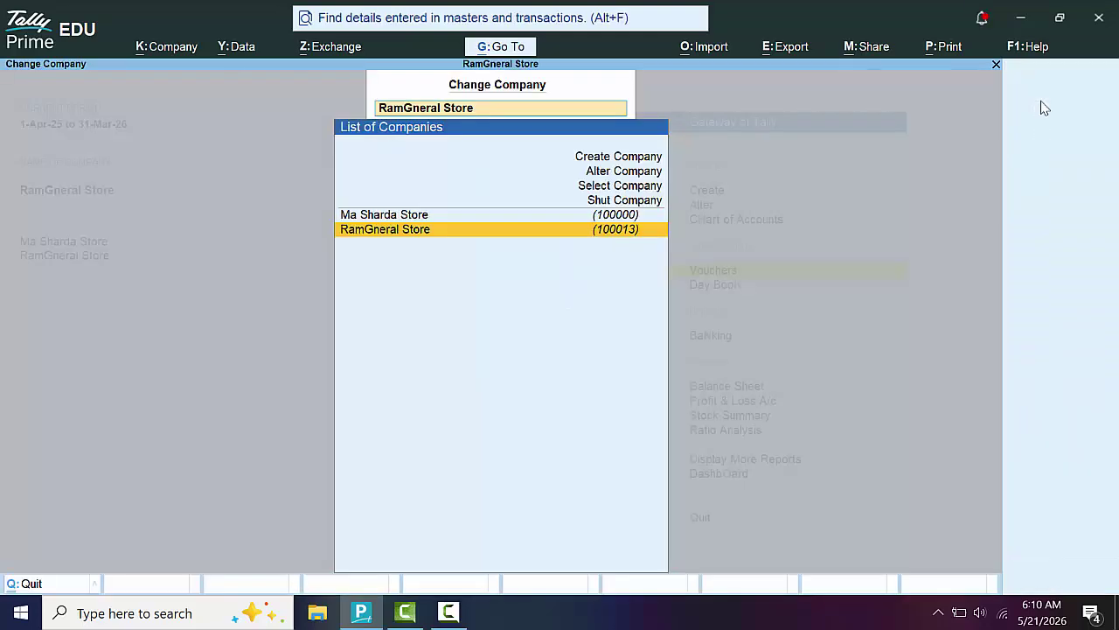
left_click(635, 173)
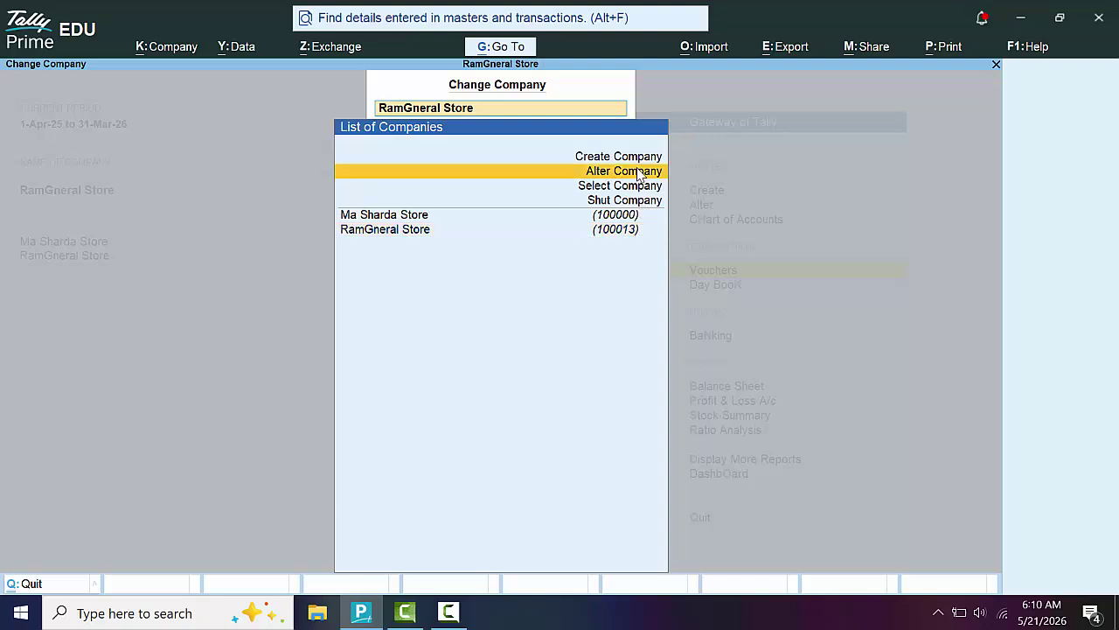
left_click(637, 174)
left_click(639, 176)
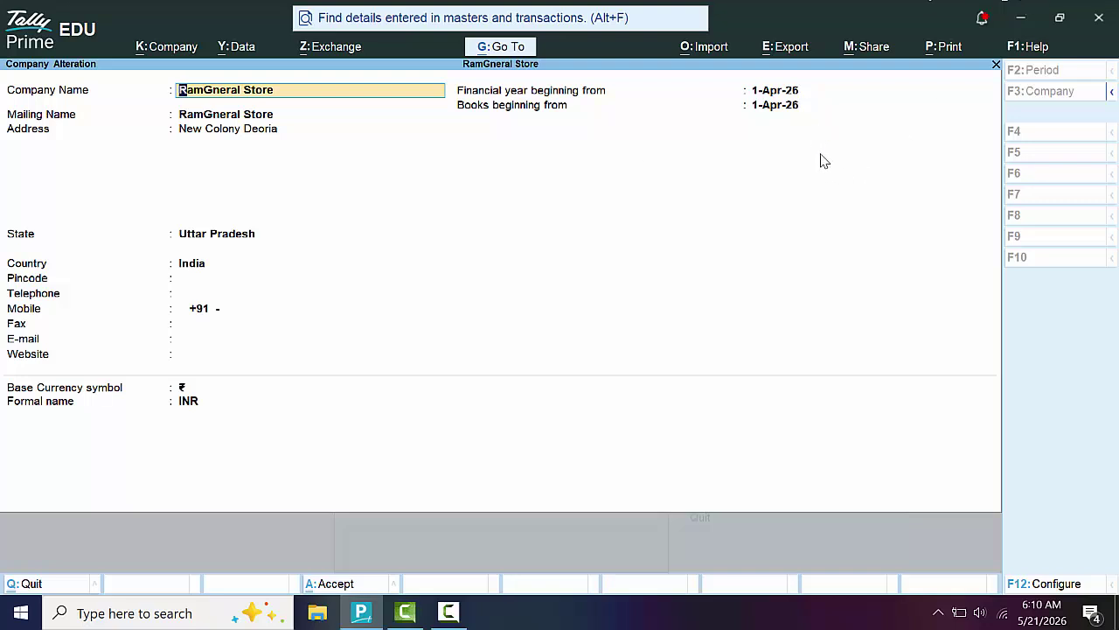
key("ctrl")
key("ctrl+q")
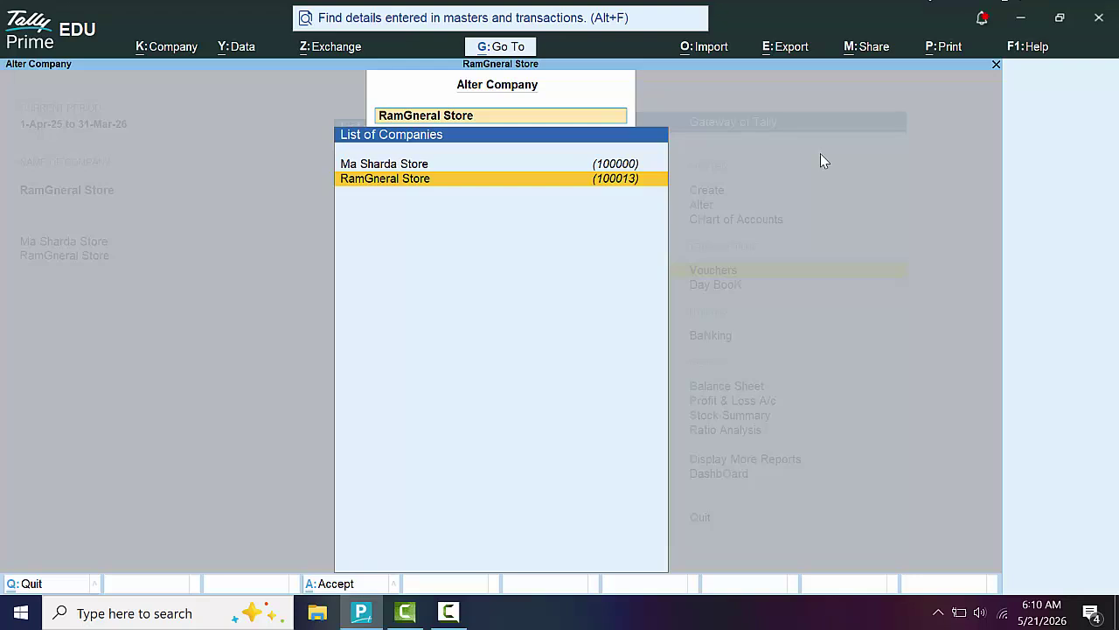
key("Escape")
key("Escape")
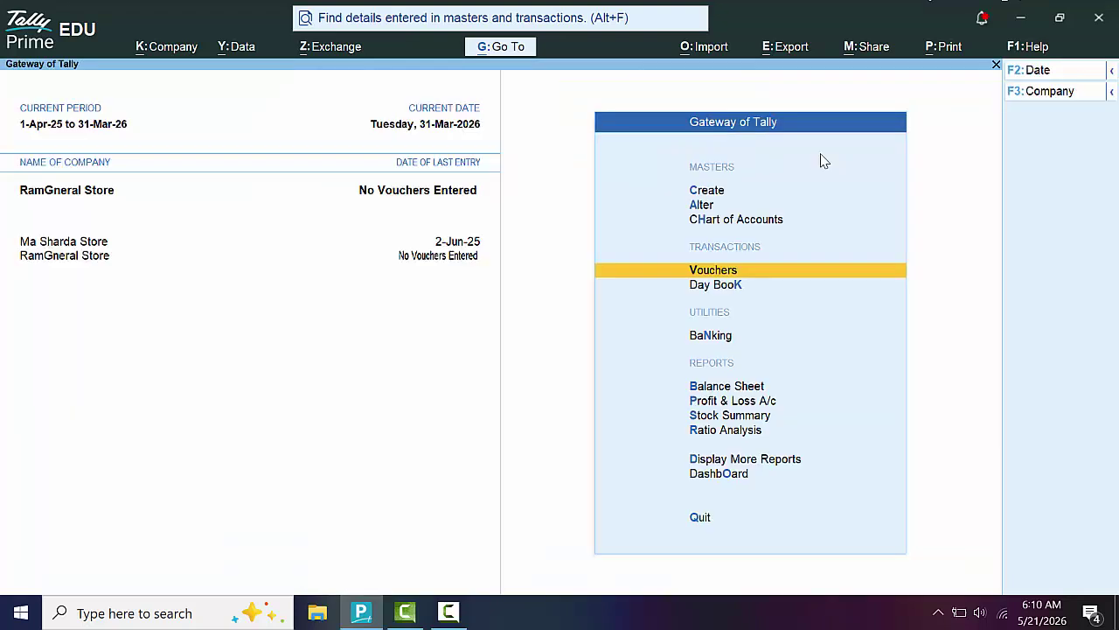
Start a new receipt voucher and set the working period from 1-4-26 to 31-3-27
key("Return")
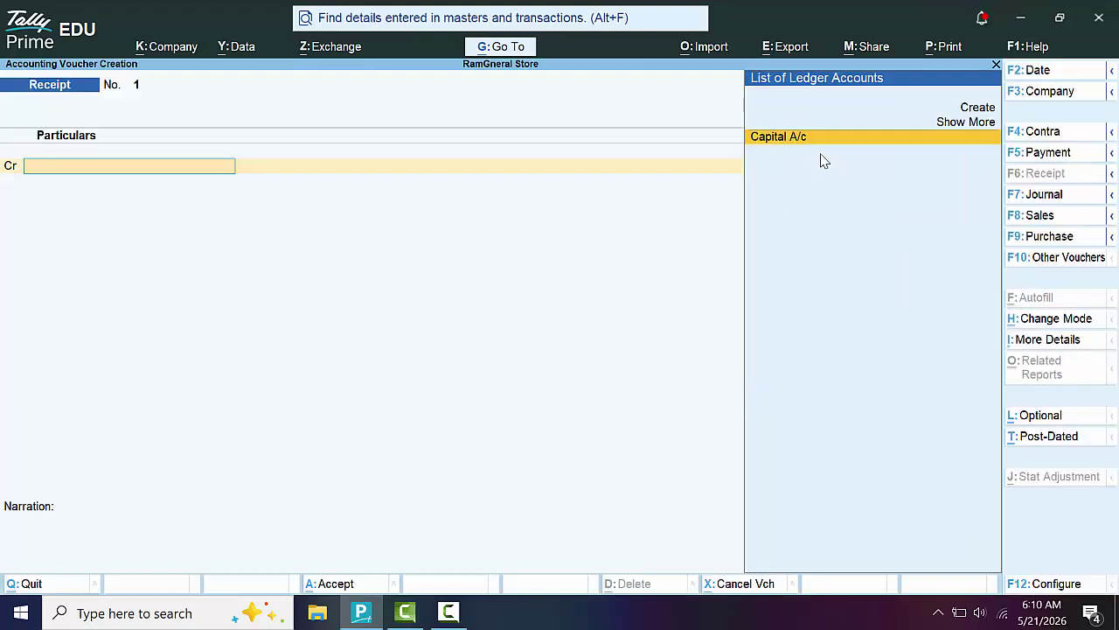
key("alt+F2")
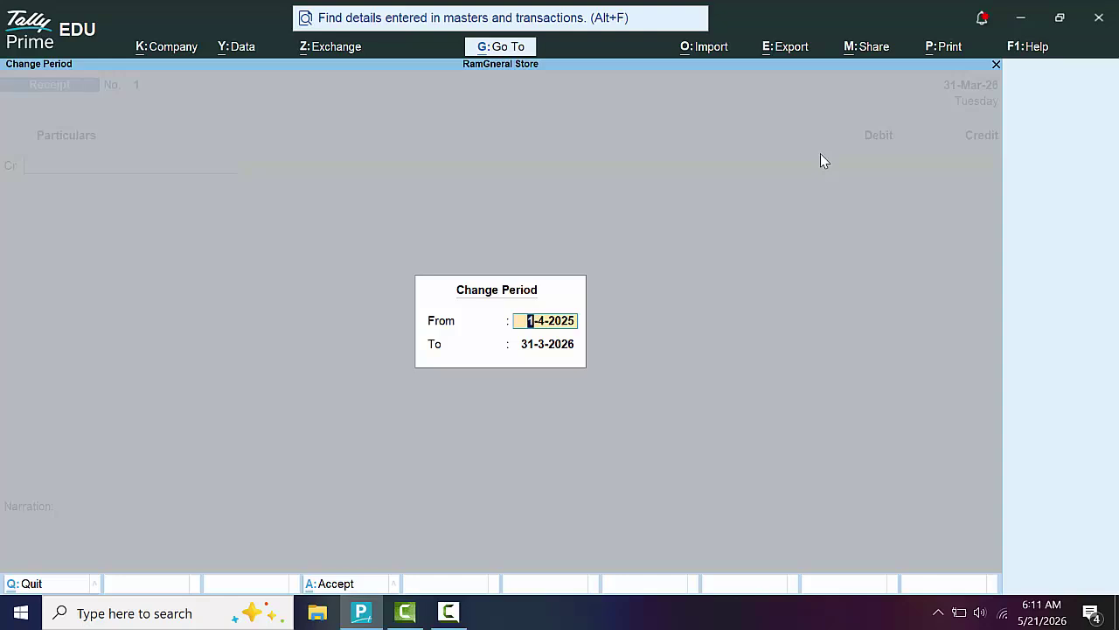
type("1-4-26")
key("Return")
type("3")
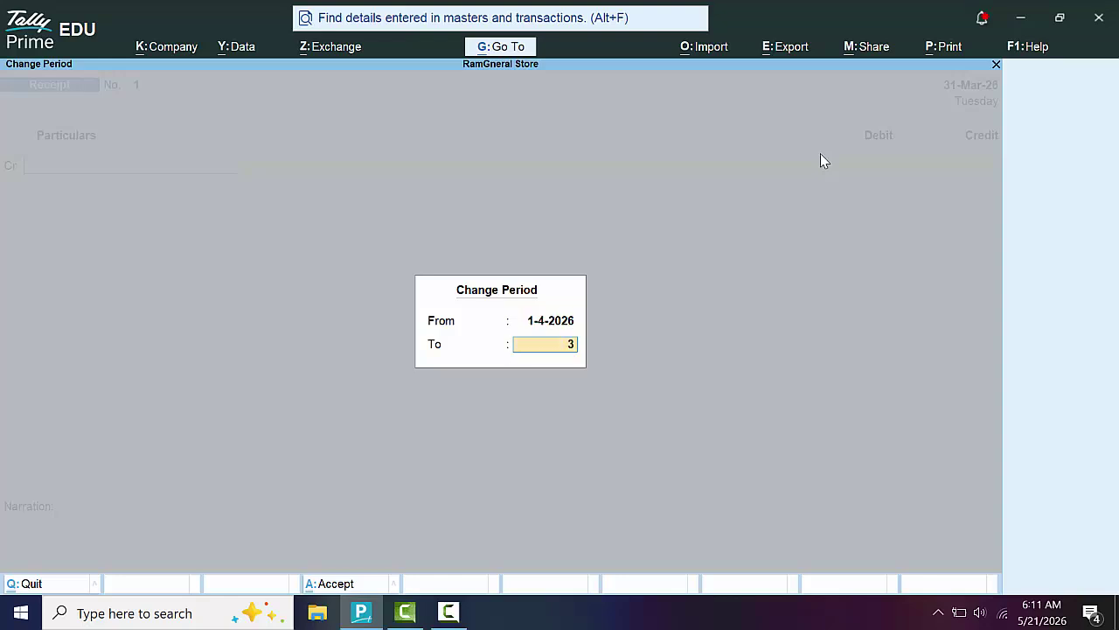
type("1-3-27")
key("Return")
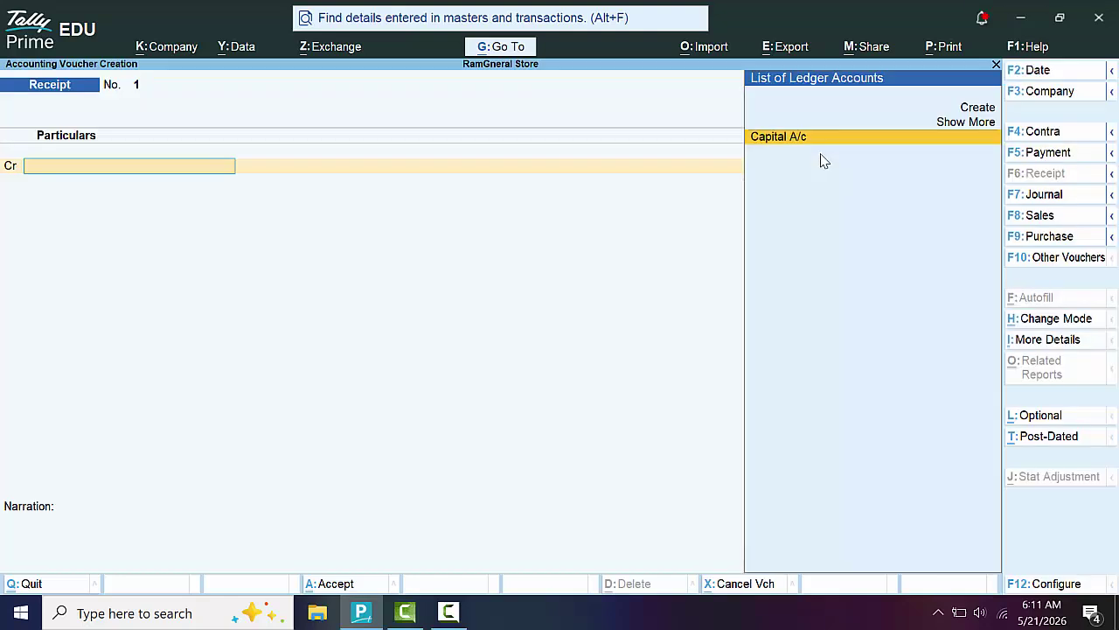
In the new receipt voucher, credit Capital A/c with 90000 and debit Cash for the same amount
key("Return")
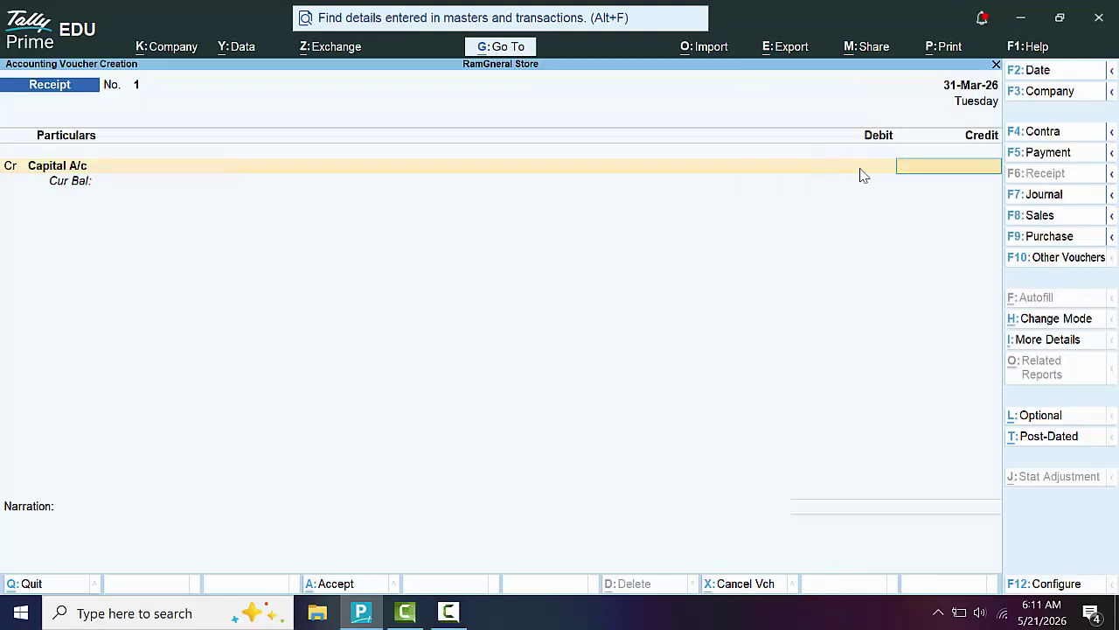
type("90000")
key("Return")
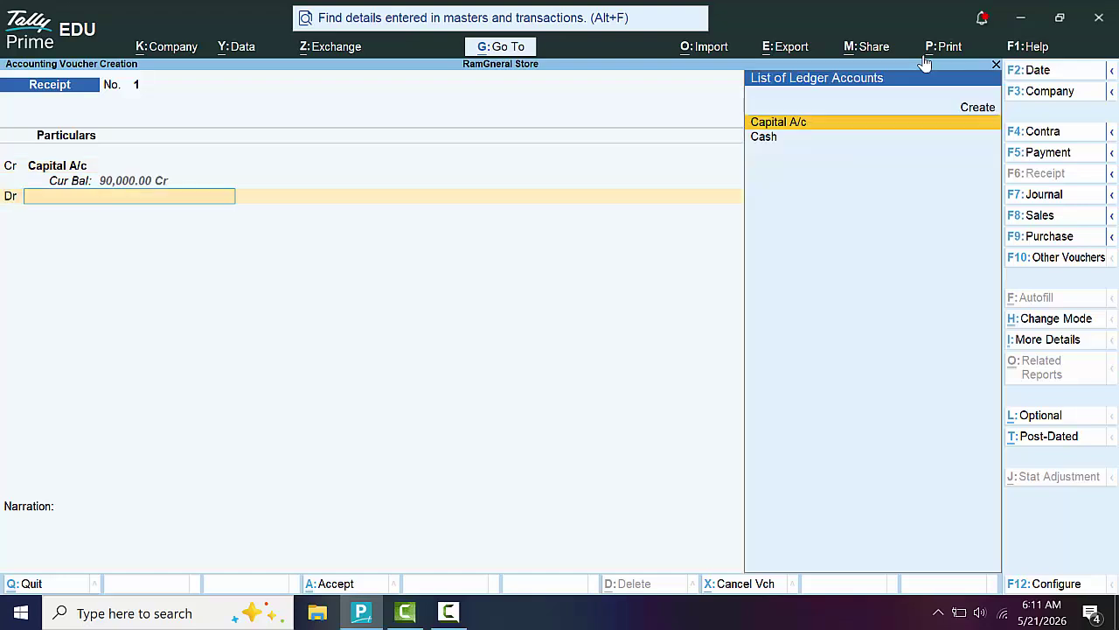
key("Down")
key("Return")
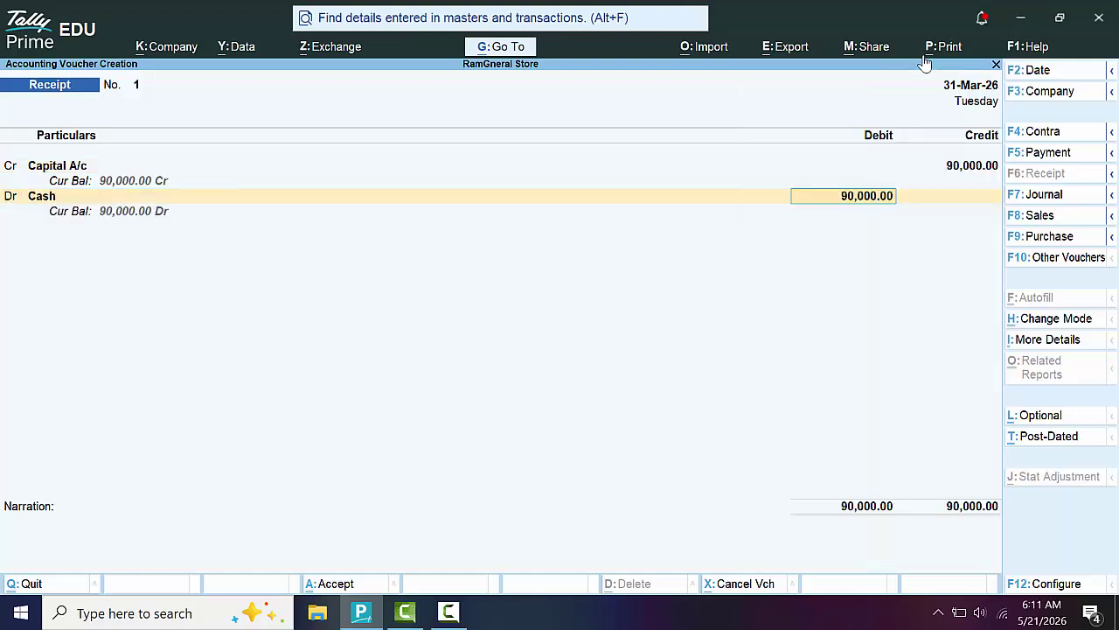
Try to save the receipt voucher without a narration, then keep it open
key("Return")
key("Return")
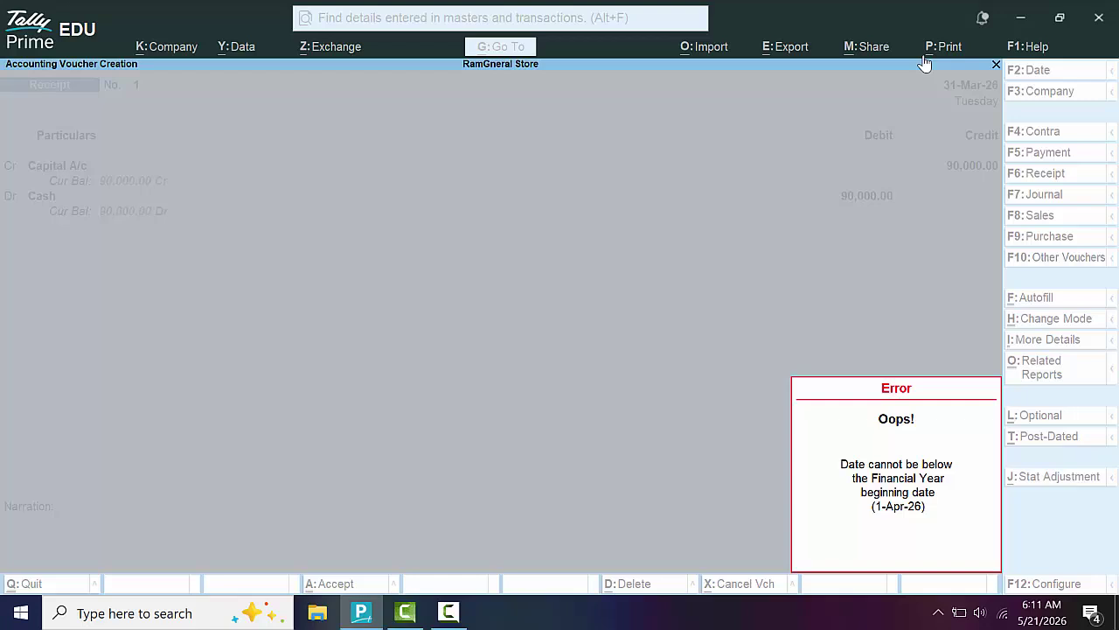
key("Return")
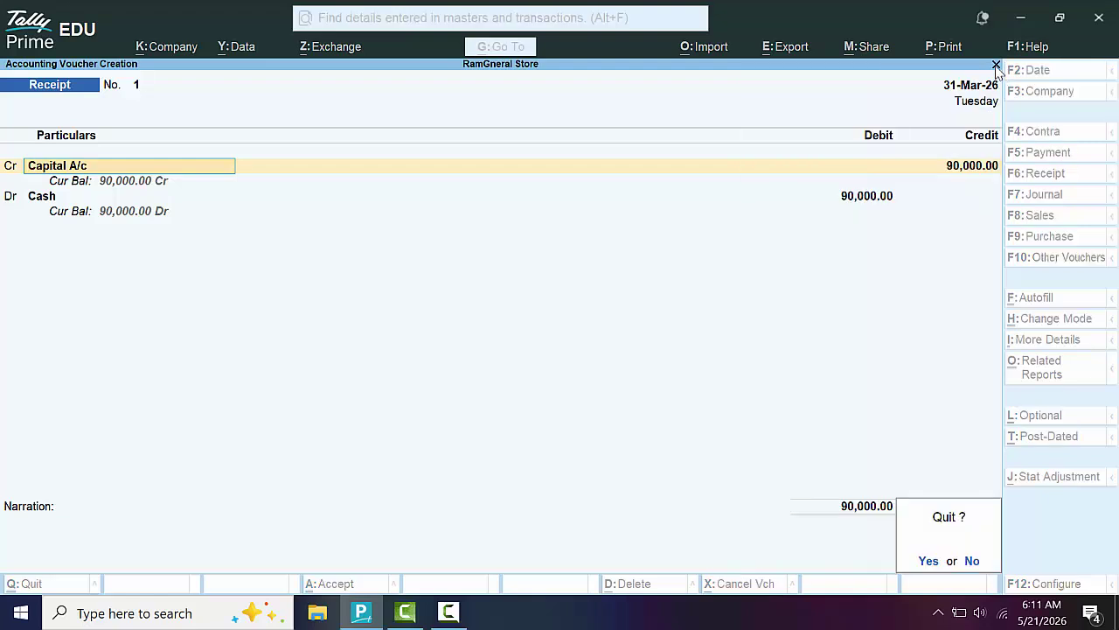
left_click(996, 65)
left_click(971, 561)
Set the receipt voucher's date to 1-4-26 and save the voucher with its Capital A/c and Cash entries
key("F2")
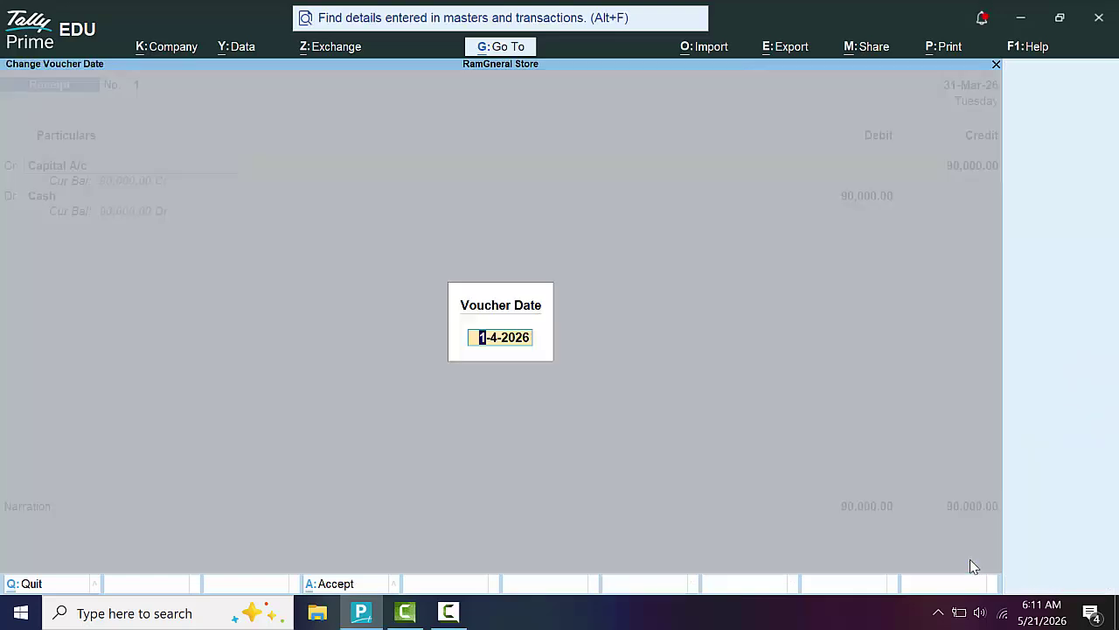
type("1-4-26")
key("Return")
key("Return")
key("Return")
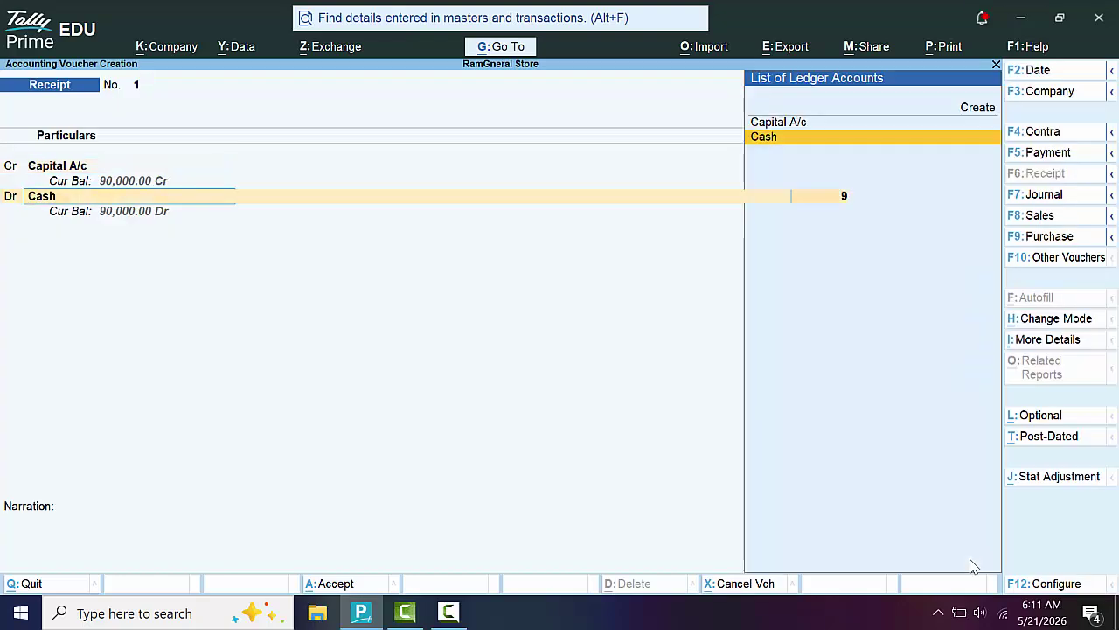
key("Return")
key("Return")
key("Return")
key("Return")
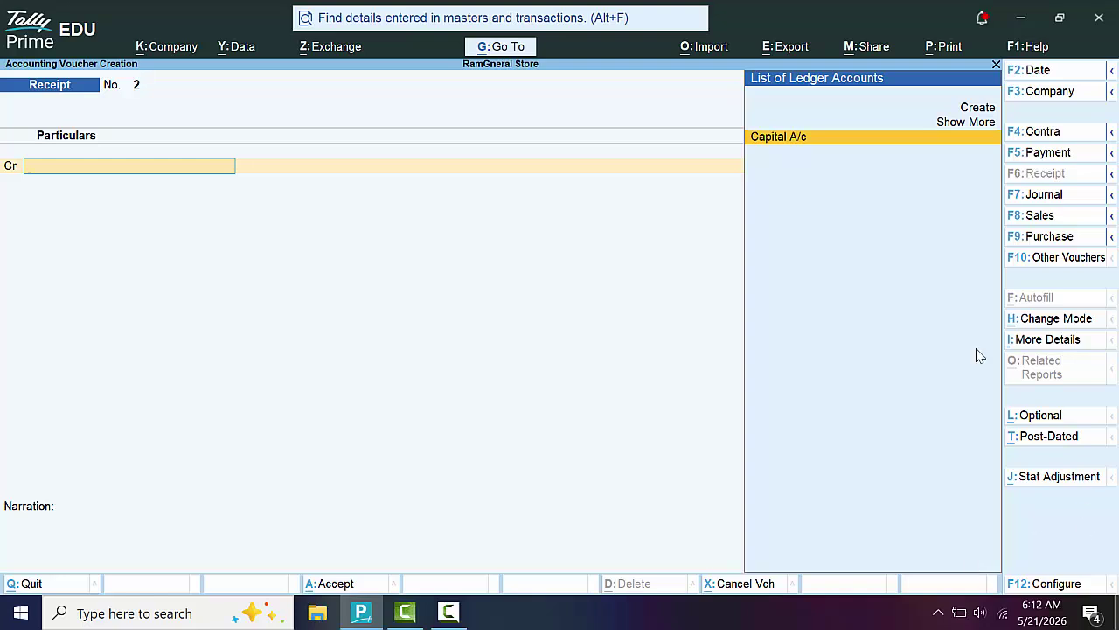
Start a purchase voucher with supplier invoice number 4535 and keep the invoice date 1-Apr-26
left_click(1050, 236)
type("4535")
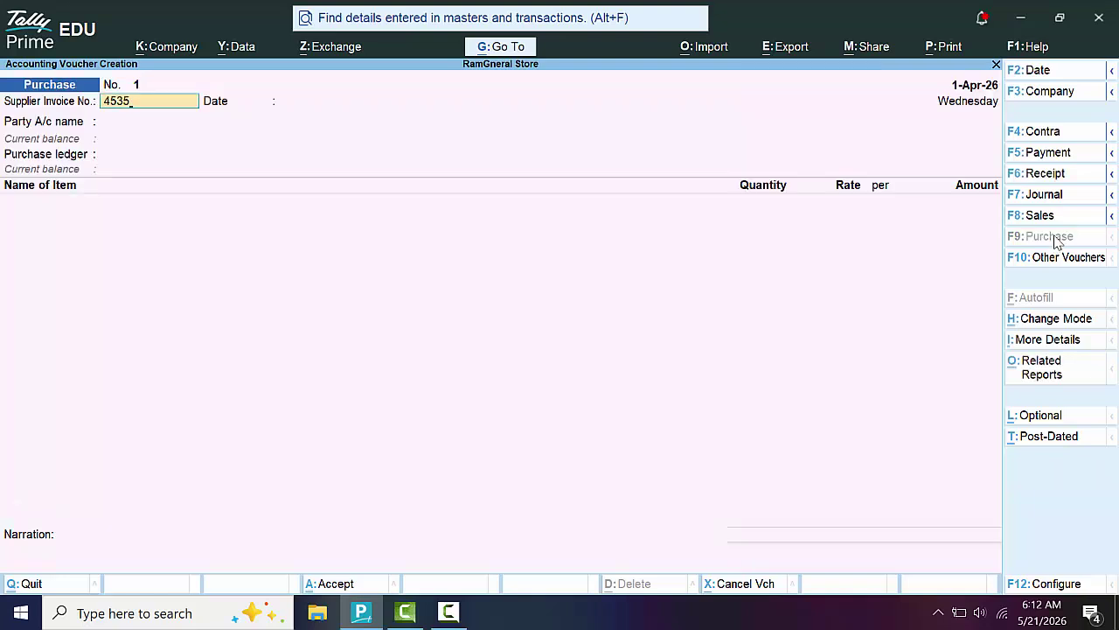
key("Return")
key("Return")
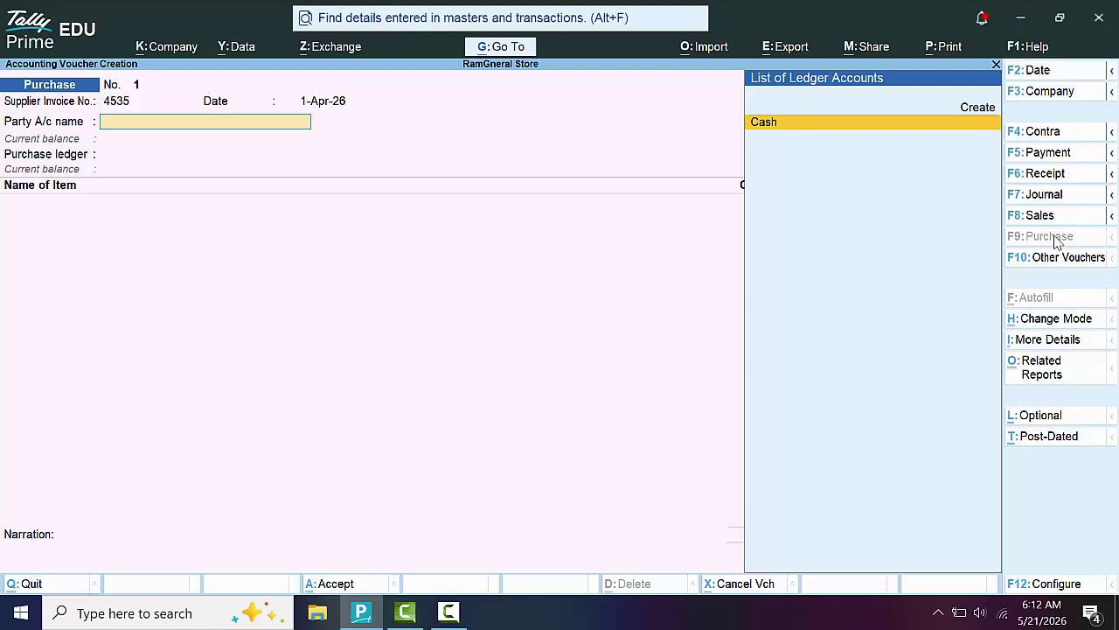
Start a new ledger for the purchase voucher's party account and name it Mr Supplier 1, without an alias
key("alt+c")
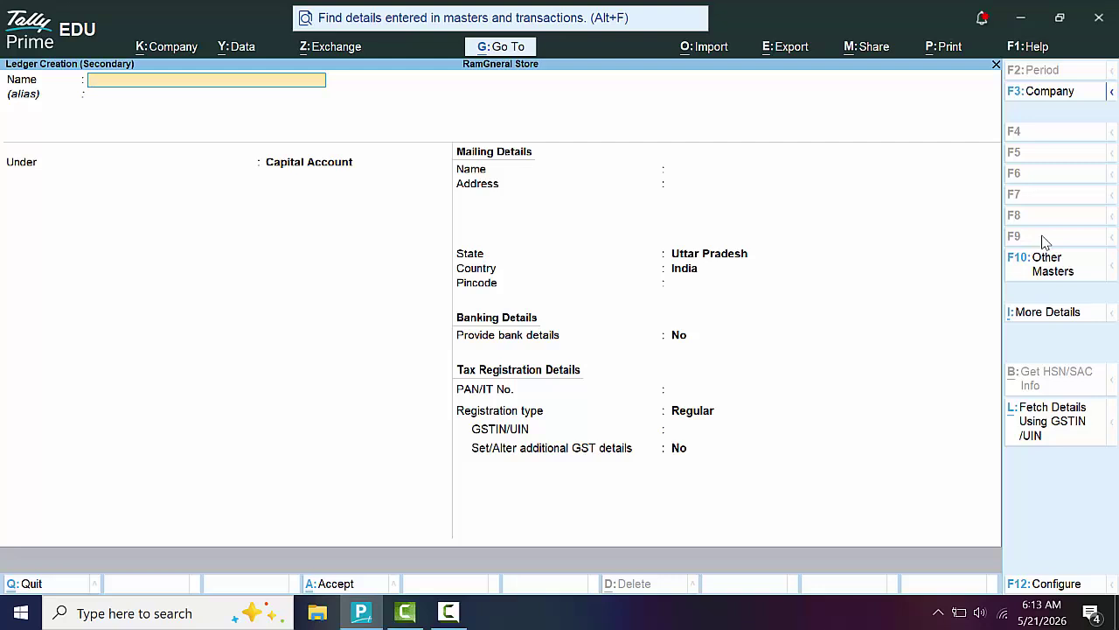
type("Mr Supplier 1")
key("Return")
key("Return")
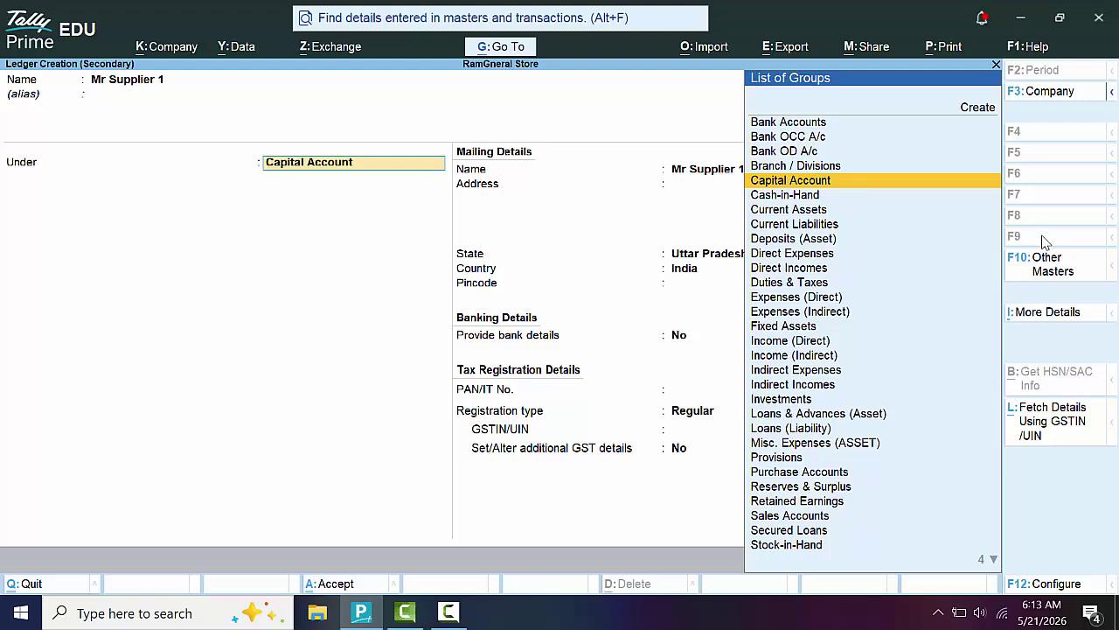
Place the Mr Supplier 1 ledger under the Sundry Creditors group
type("S")
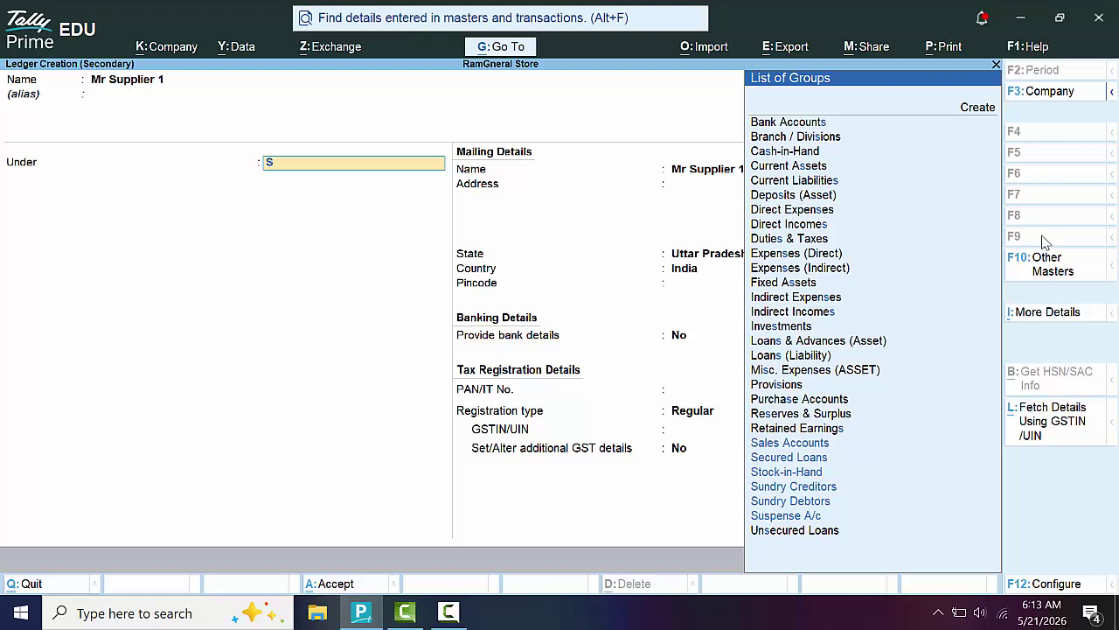
key("Return")
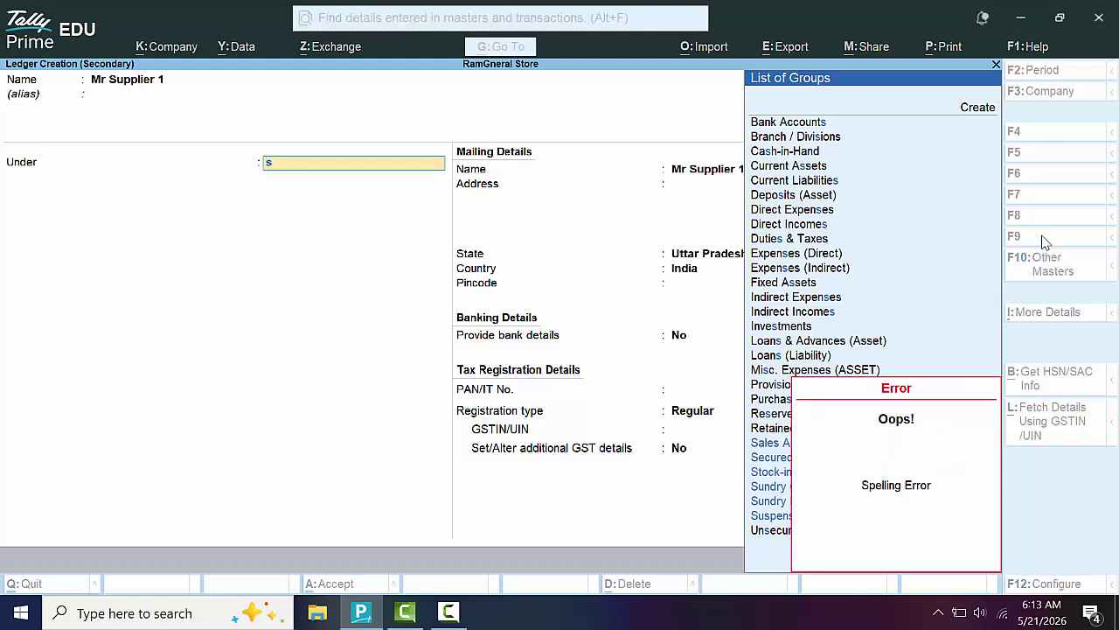
key("Down")
key("Down")
key("Down")
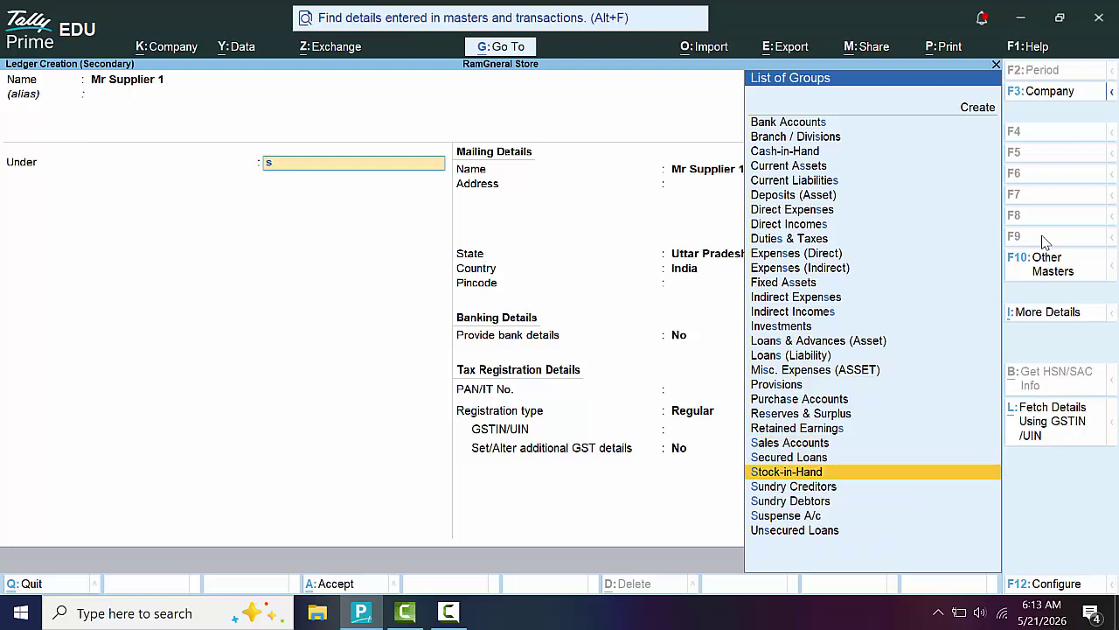
key("Return")
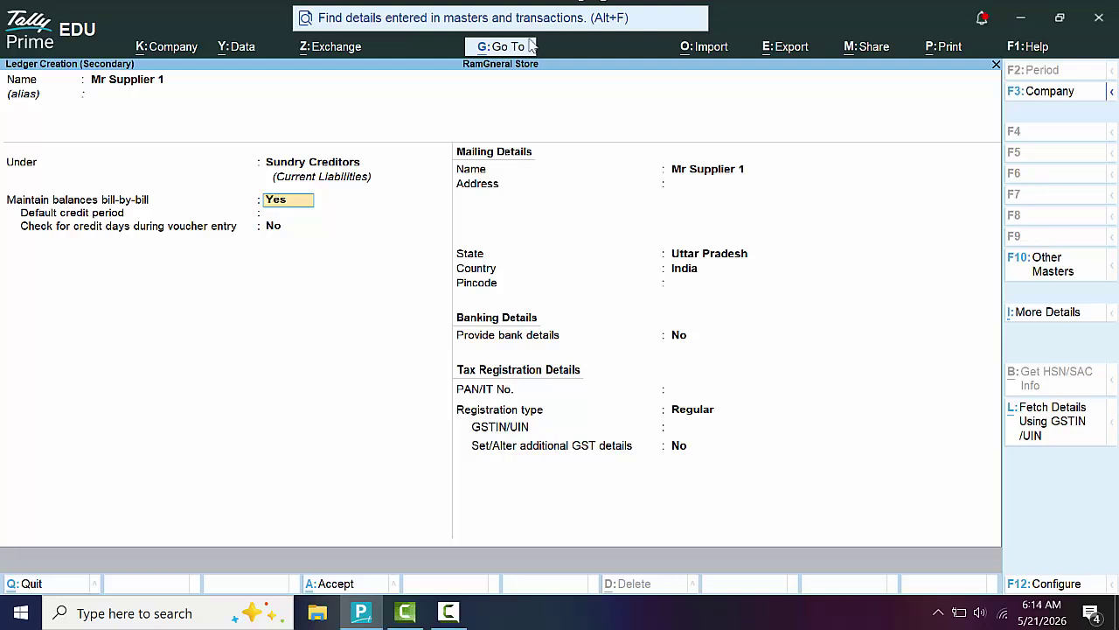
Keep bill-by-bill balances on for the Mr Supplier 1 ledger, leaving the credit period, address and PAN blank and bank details off
key("Return")
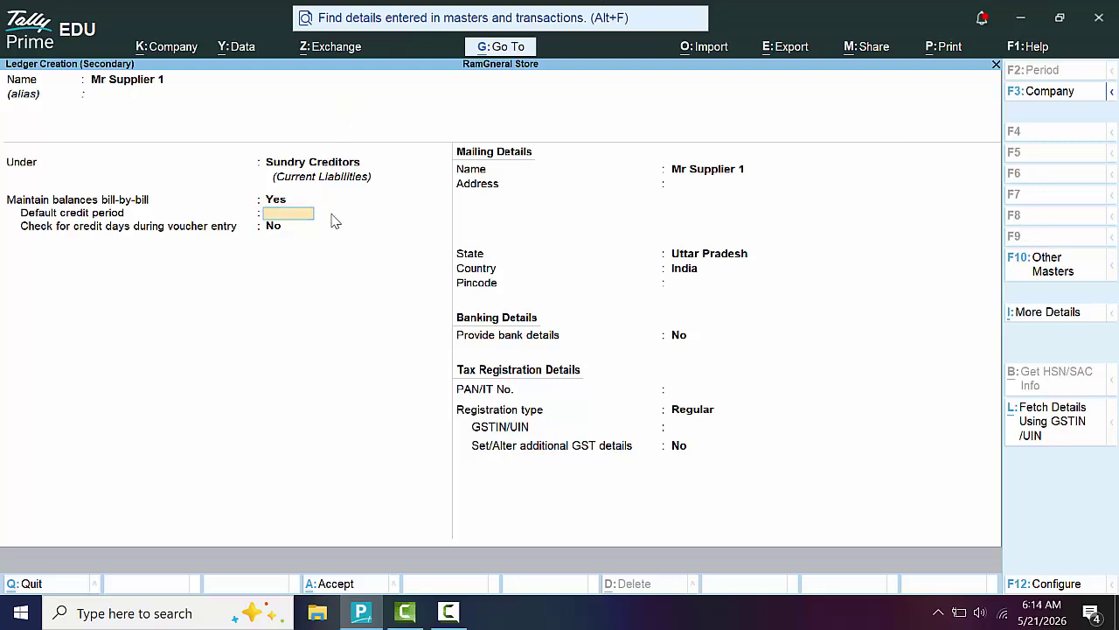
key("Return")
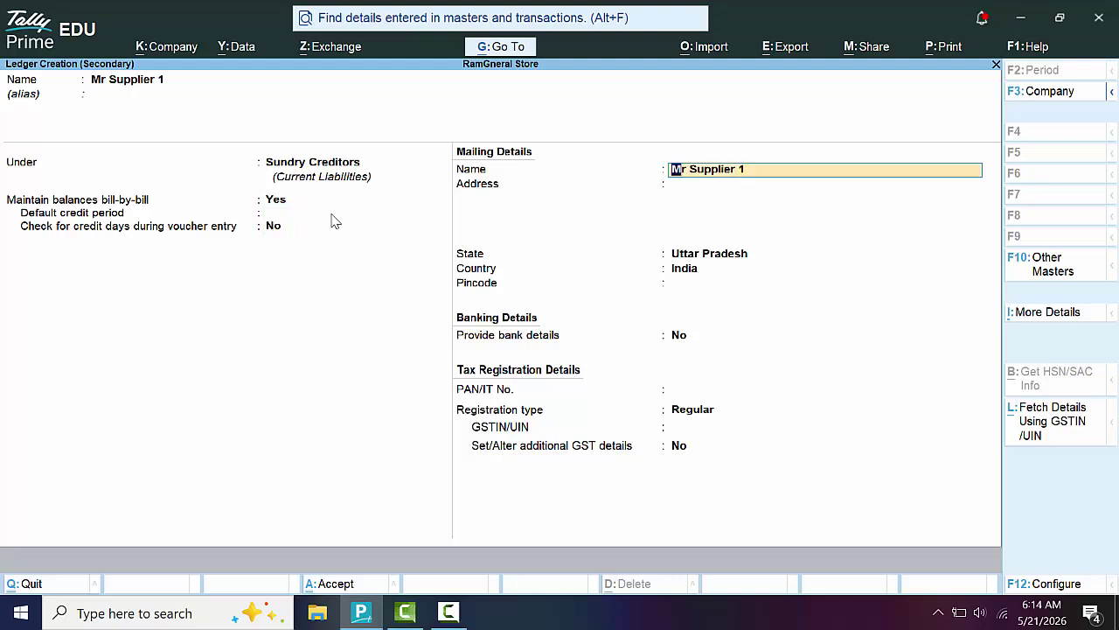
key("Return")
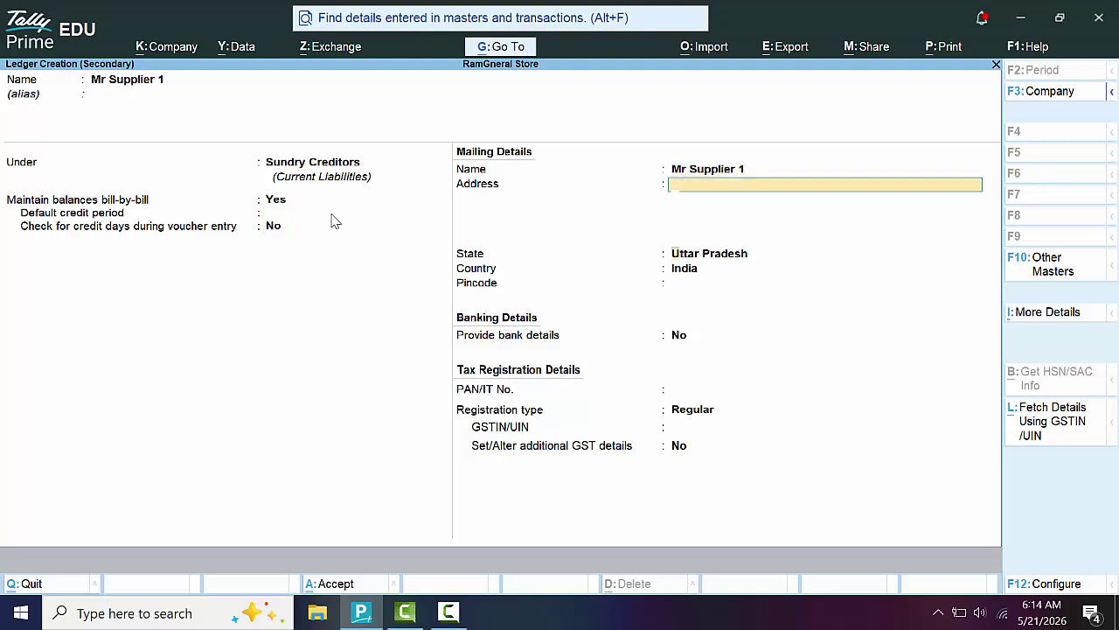
key("Return")
key("Return")
key("Return")
key("Return")
key("Return")
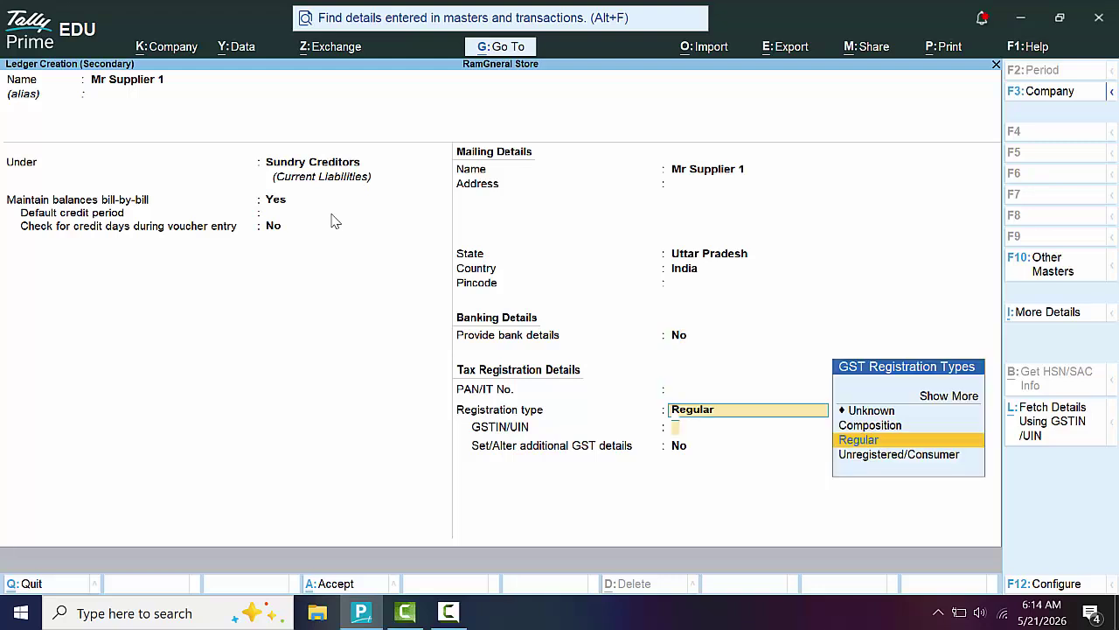
Keep the supplier's GST registration type as Regular with no GSTIN or additional GST details, and save the ledger
key("Return")
key("Return")
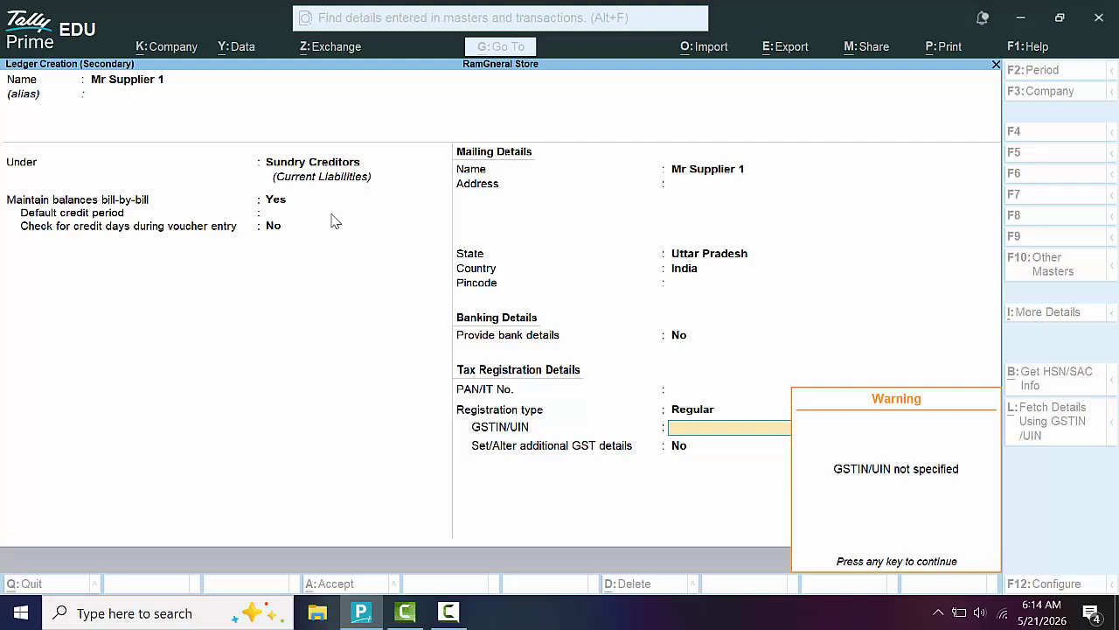
key("Return")
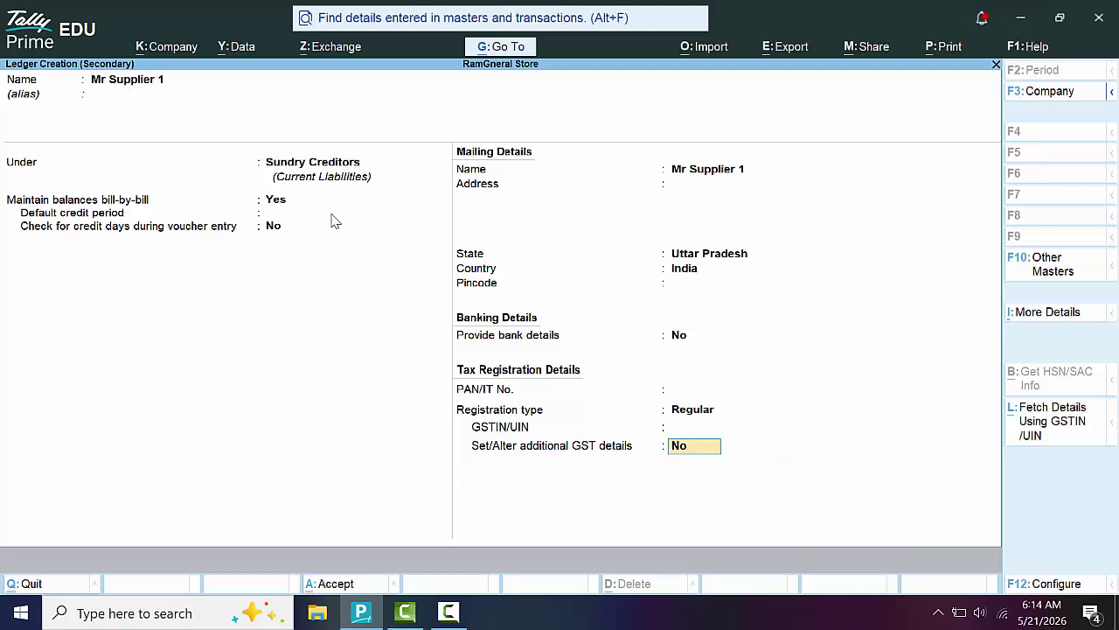
key("Return")
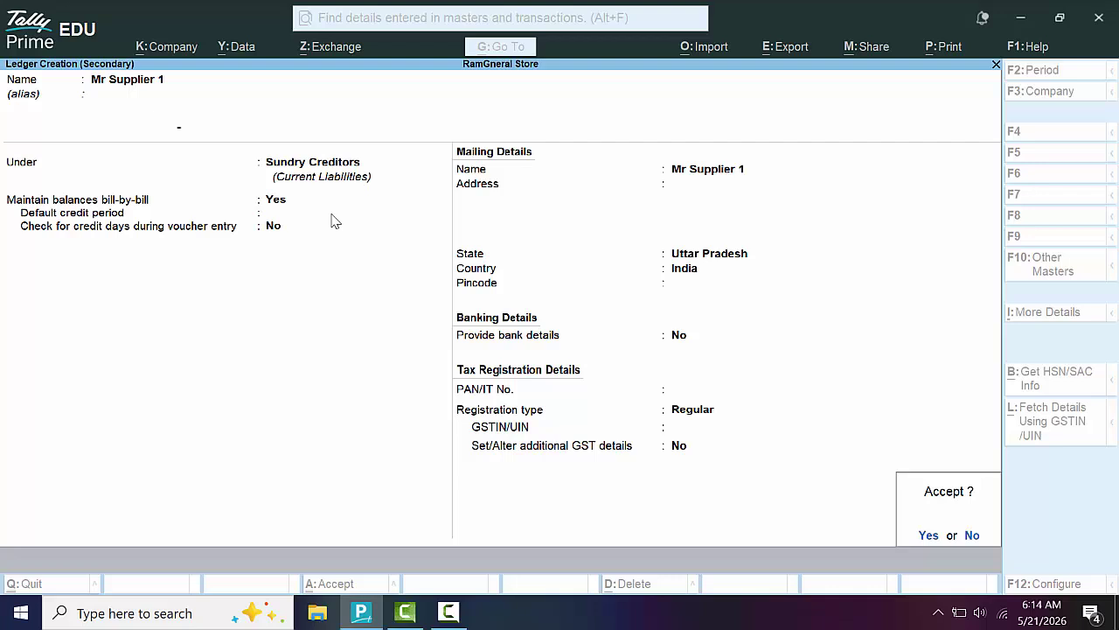
key("Return")
Leave all receipt details of the purchase voucher blank, including dispatch, destination, carrier and vehicle number
key("Return")
key("Return")
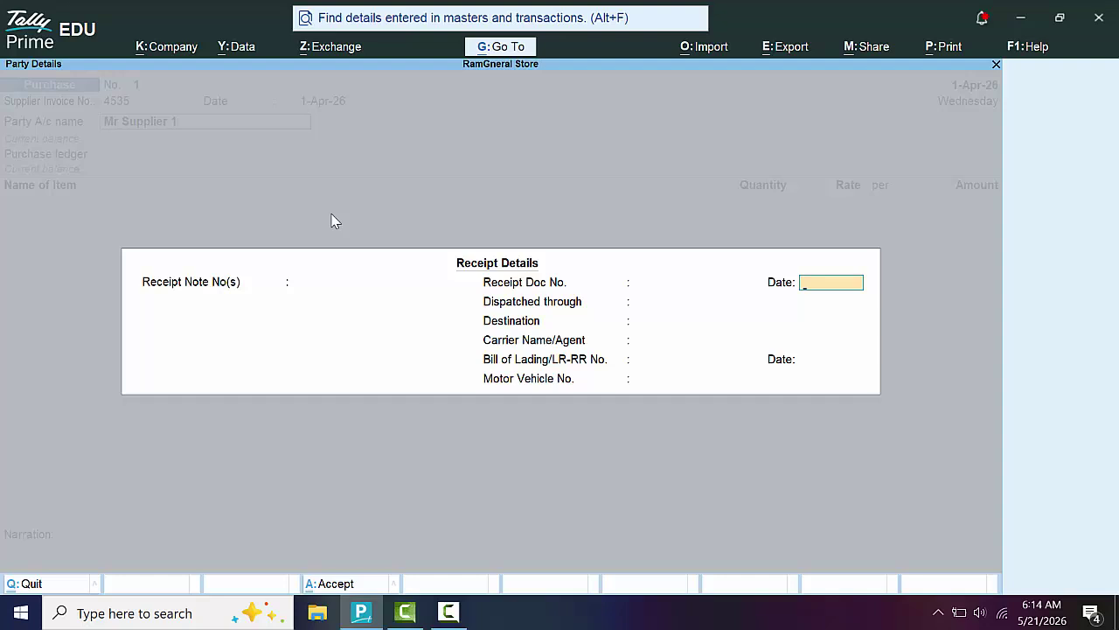
key("Return")
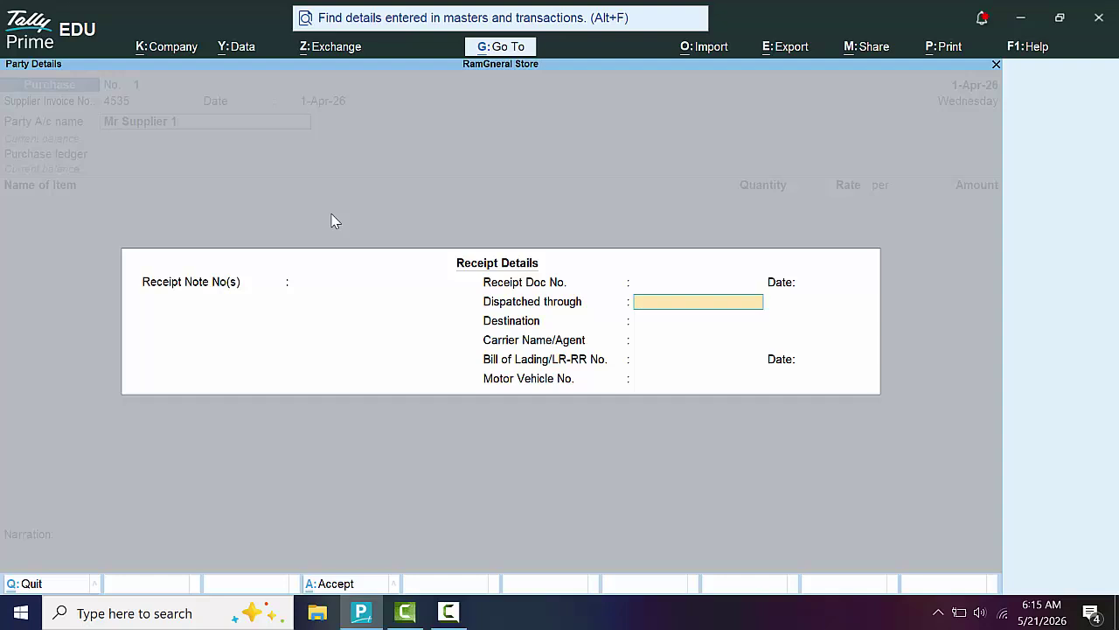
key("Return")
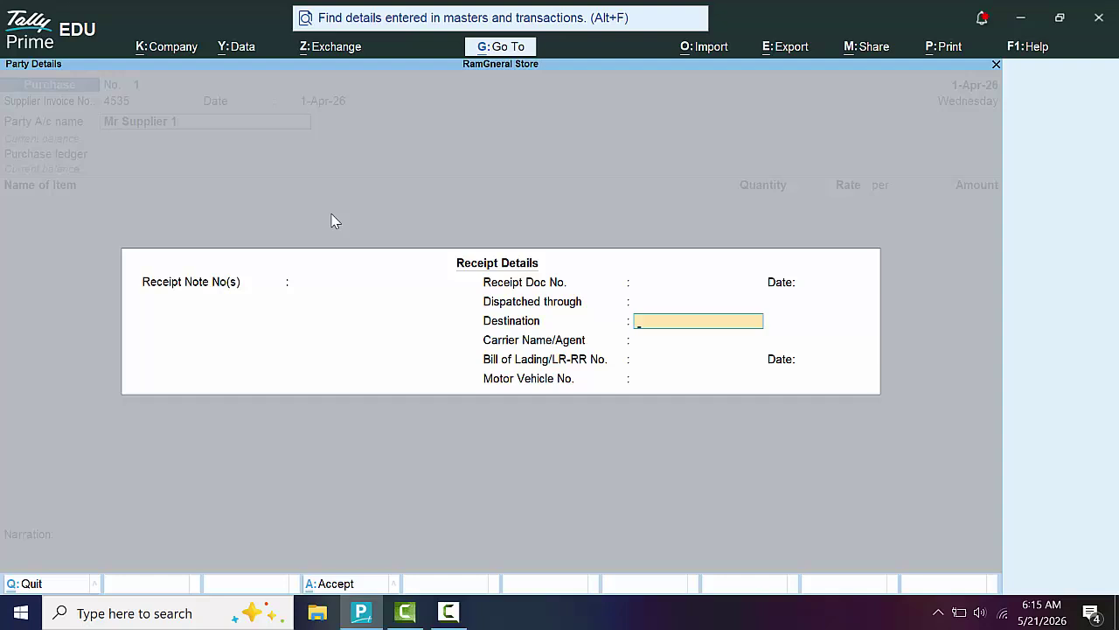
key("Return")
key("Return")
key("Return")
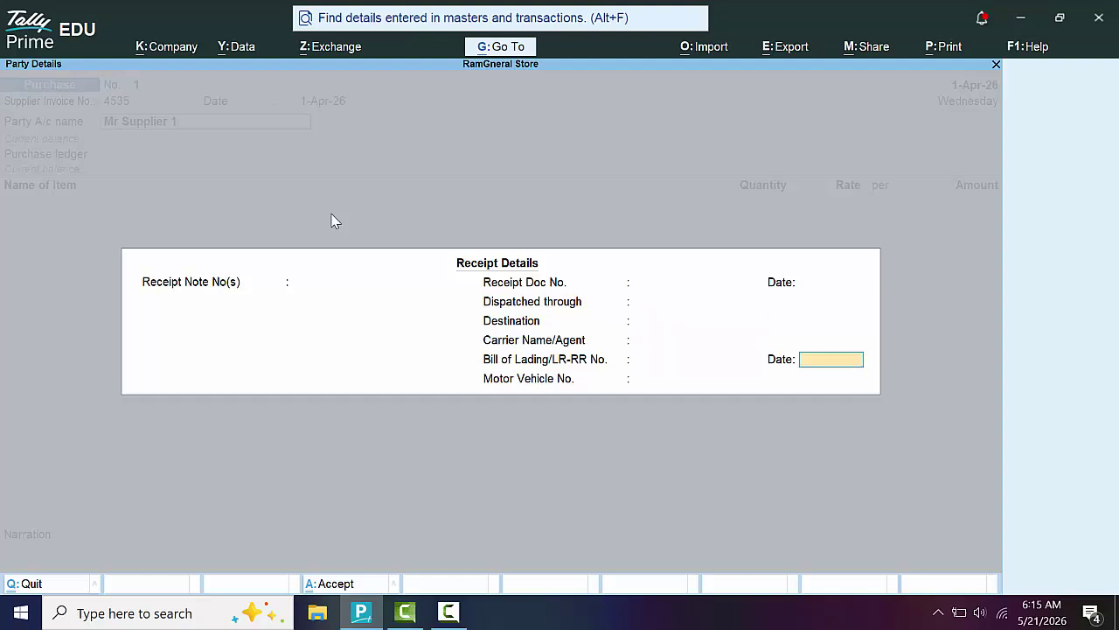
key("Return")
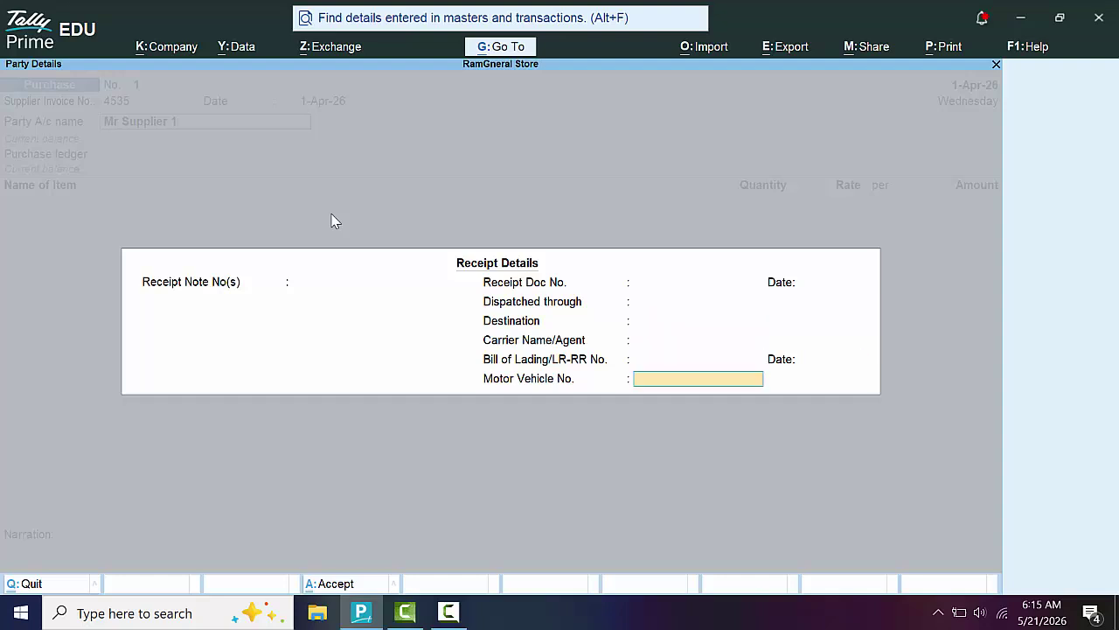
key("Return")
Accept the party details for Mr Supplier 1 with a blank address and GSTIN and Uttar Pradesh as place of supply
key("Return")
key("Return")
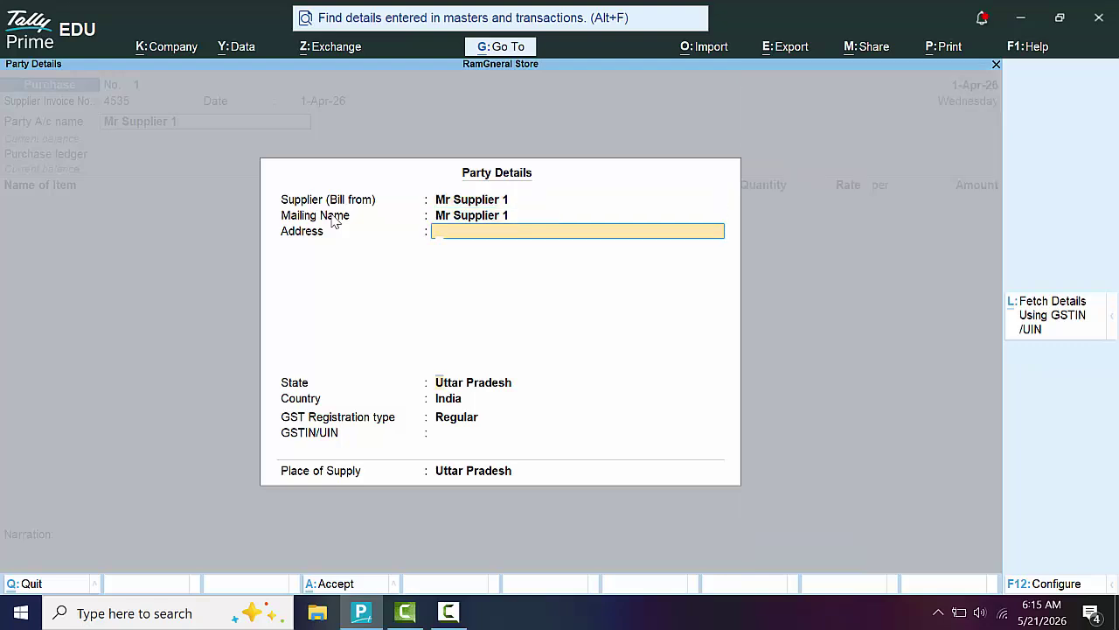
key("Return")
key("Return")
key("Return")
key("Return")
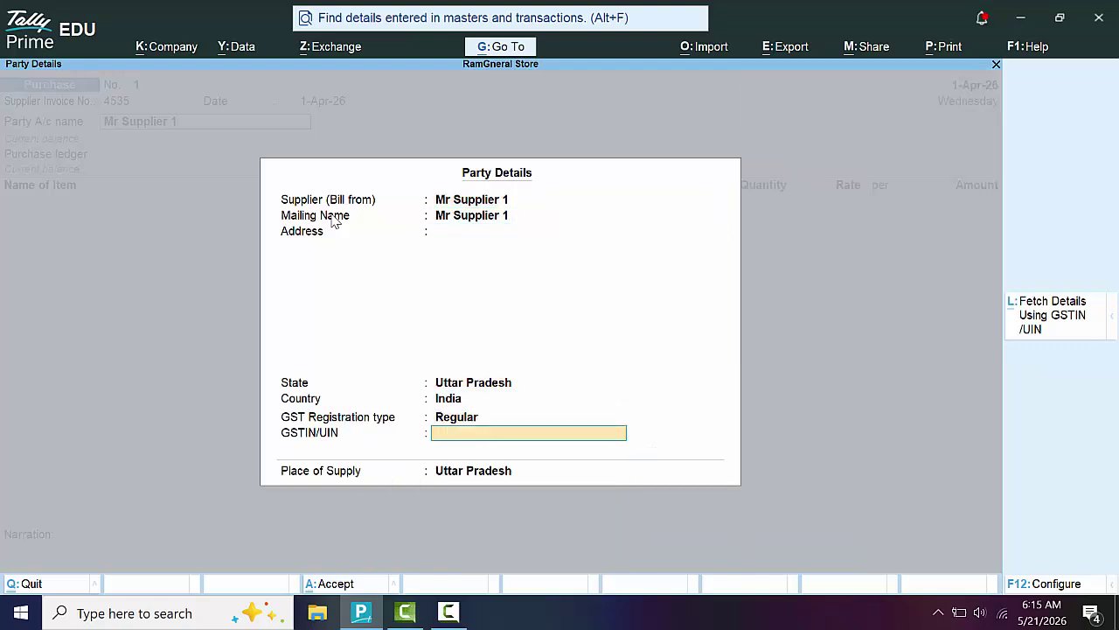
key("Return")
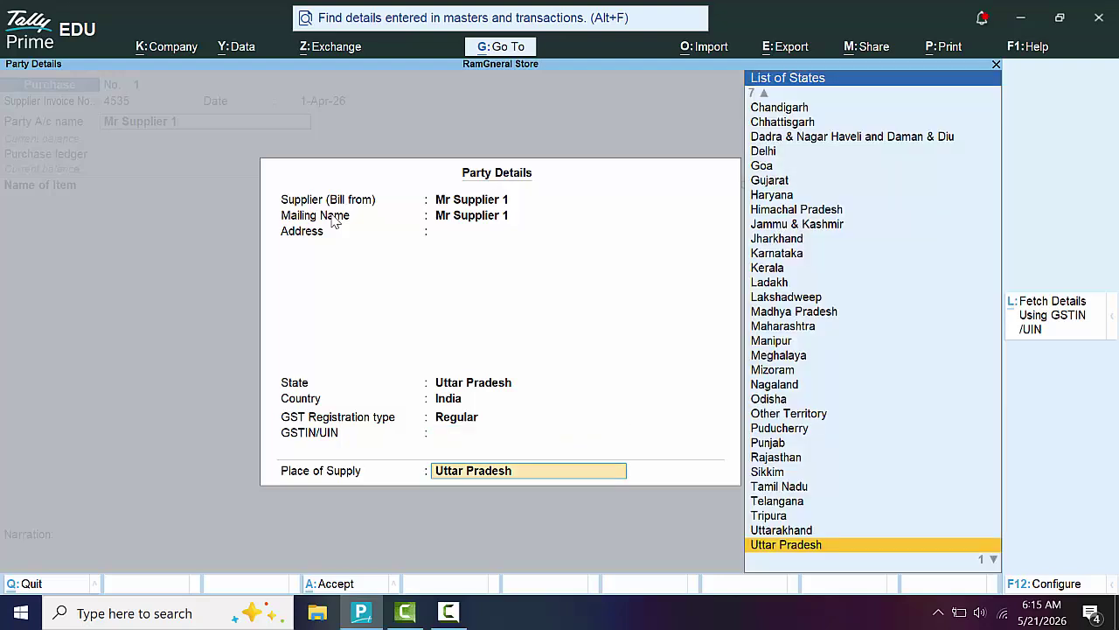
key("Return")
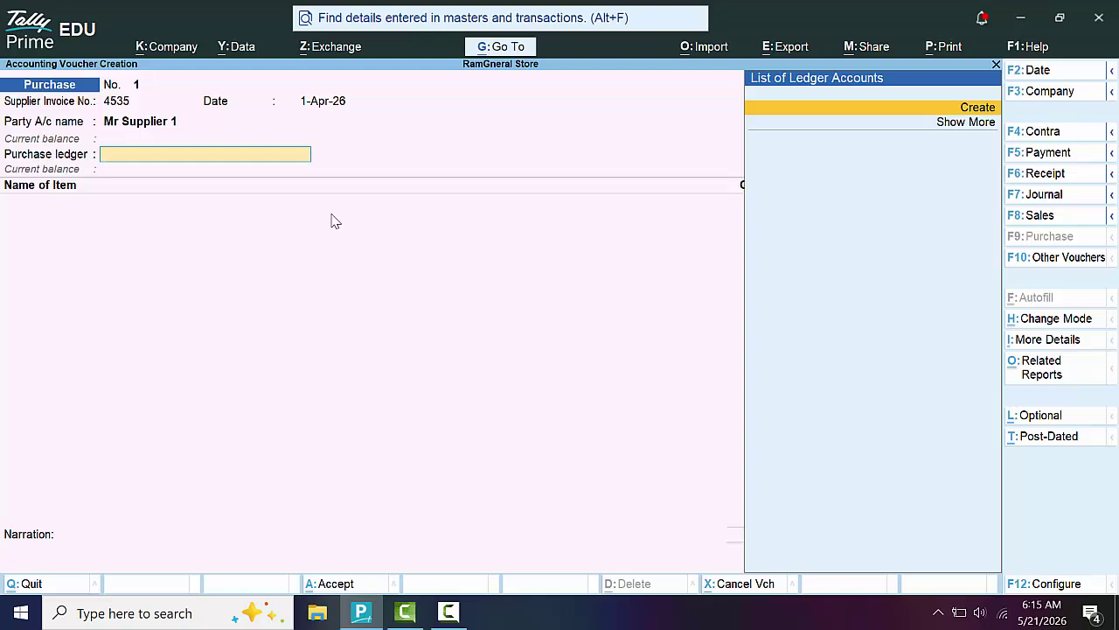
Start a new purchase ledger named Purchase A/c without an alias and place it under the Purchase Accounts group
key("Return")
type("P")
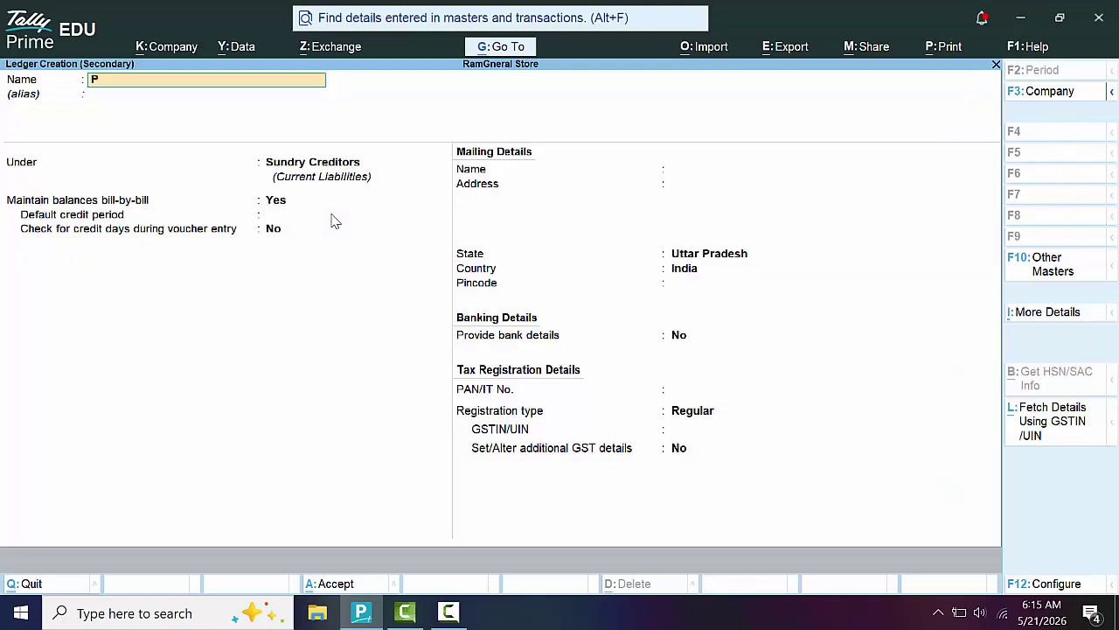
type("urchase a/c")
key("Return")
key("Return")
type("P")
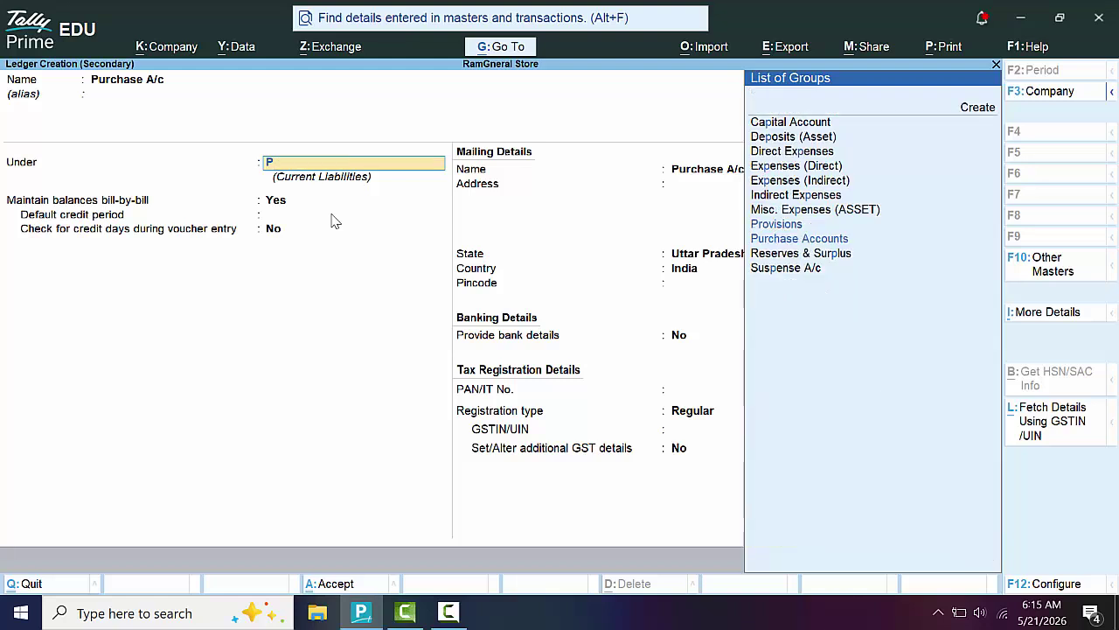
key("Down")
key("Down")
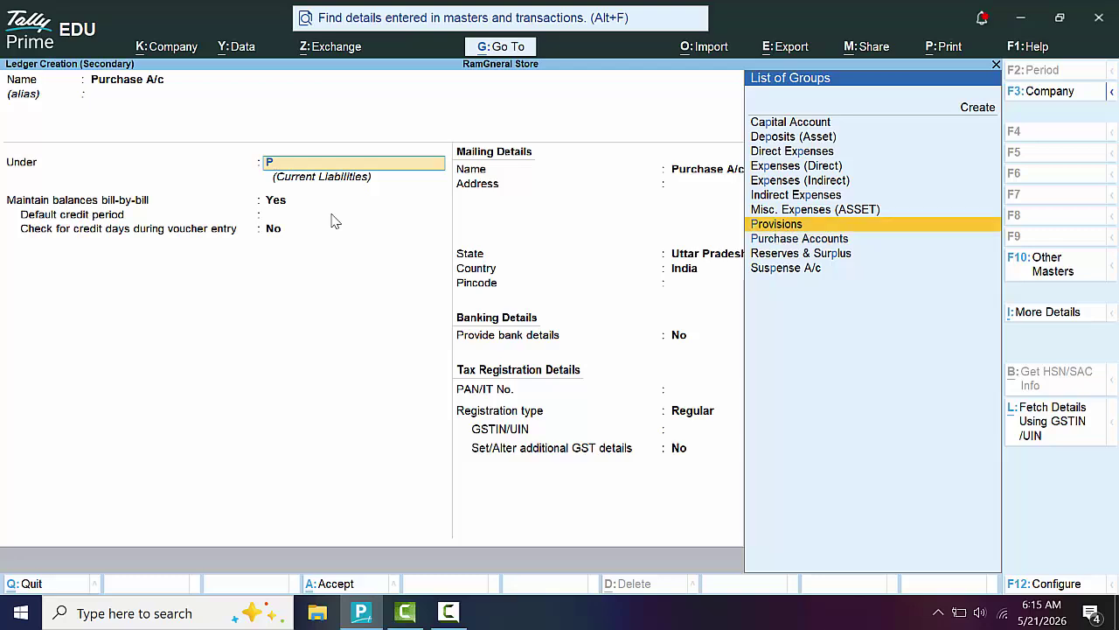
key("Return")
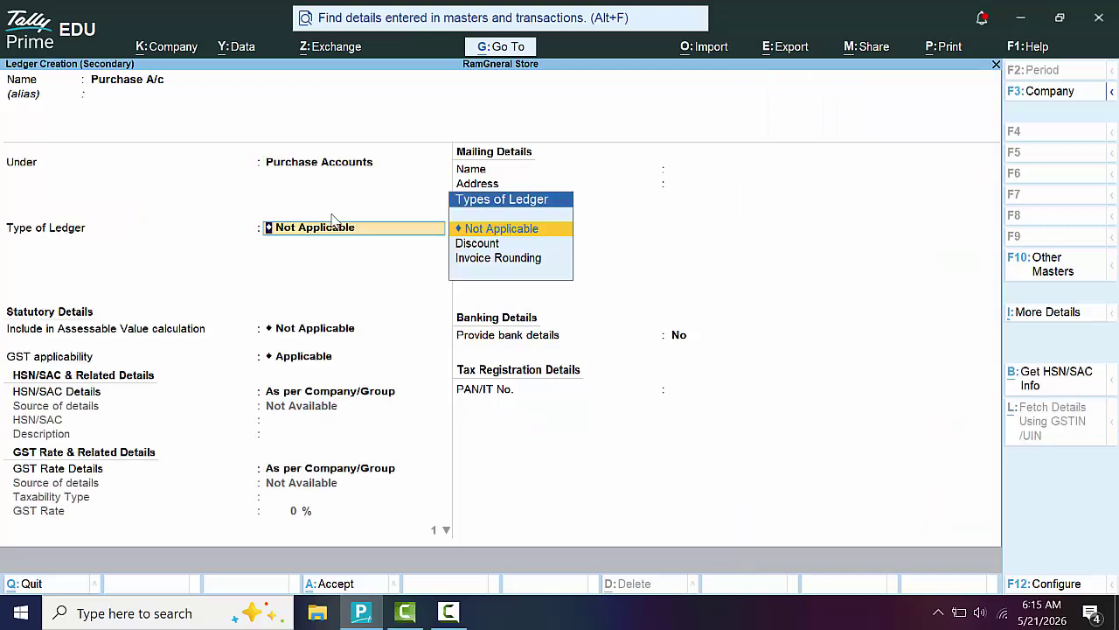
Keep the default ledger type, statutory and GST settings for Purchase A/c and save the ledger
key("Return")
key("Return")
key("Return")
key("Return")
key("Return")
key("Return")
key("ctrl+a")
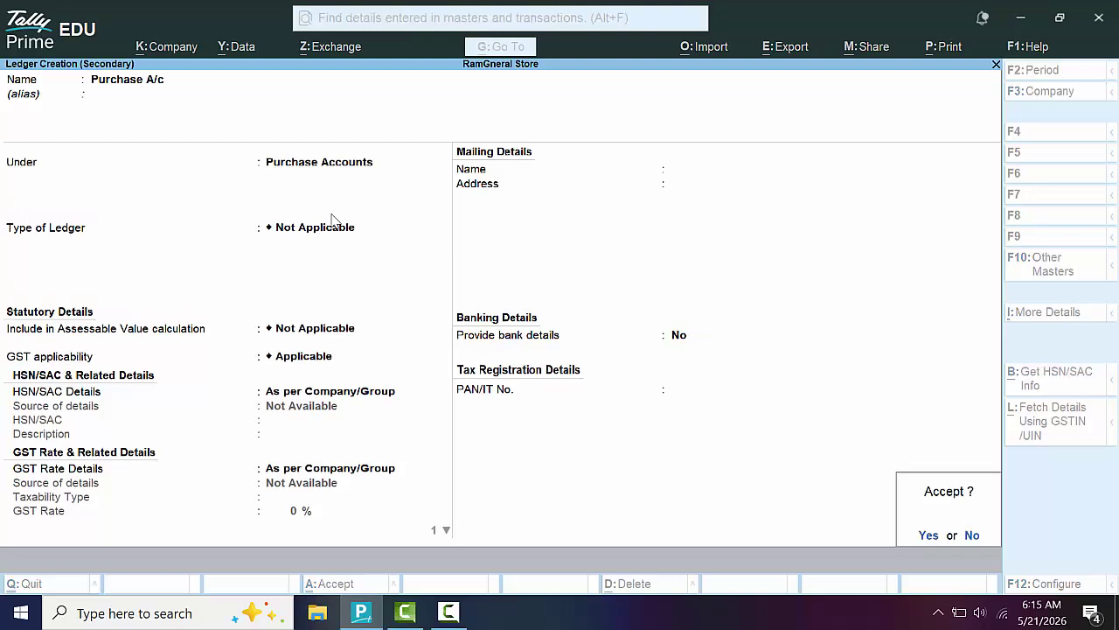
key("Return")
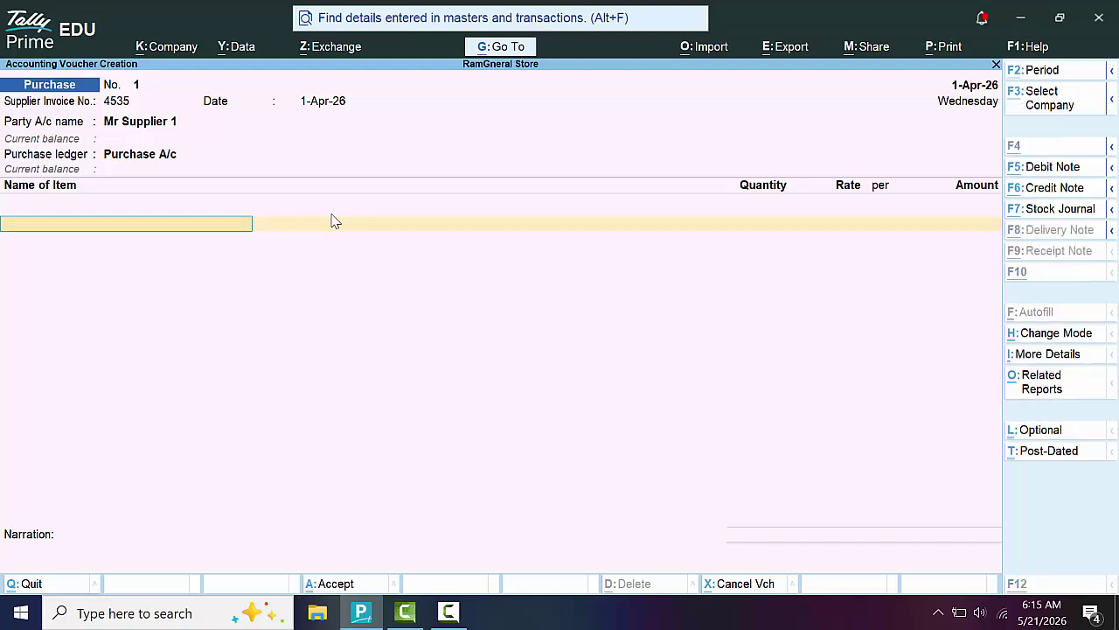
Start a new stock item for the purchase voucher, name it Ashirwad Ata without an alias, and keep it under Primary
key("alt+c")
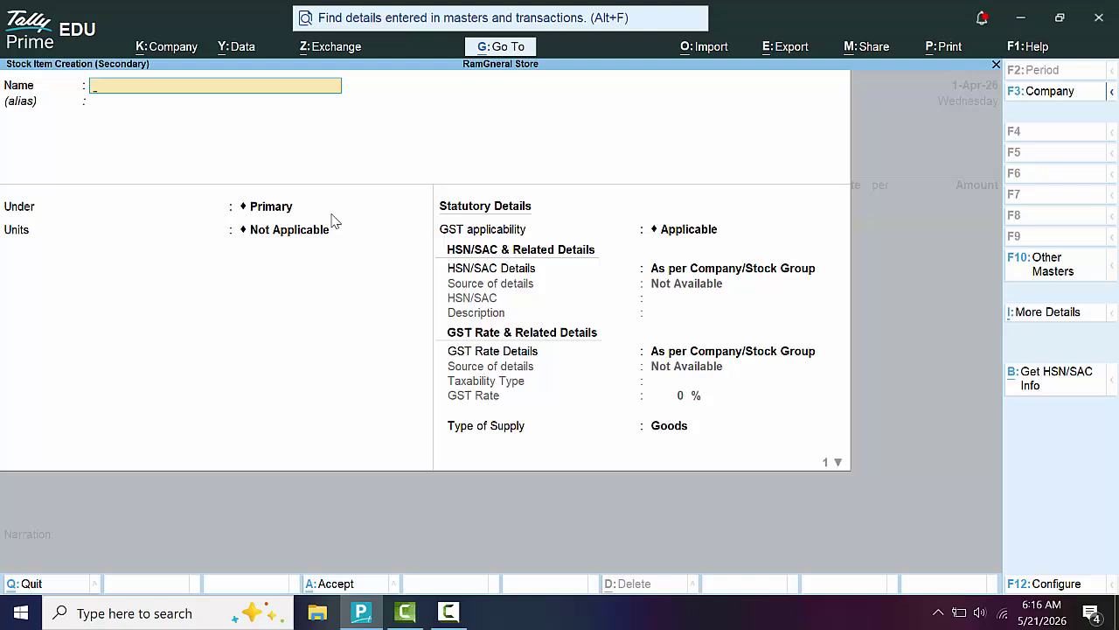
type("A")
type("rirwa")
key("BackSpace")
key("BackSpace")
key("BackSpace")
type("shirwad Ata")
key("Return")
key("Return")
key("Return")
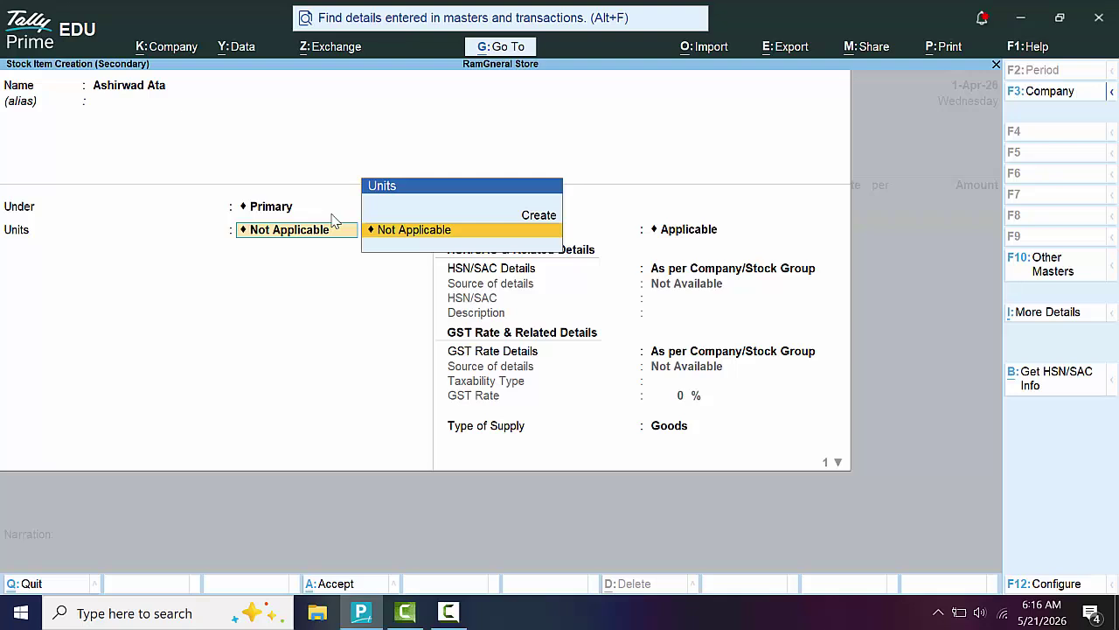
Start a new simple unit for the stock item with the symbol kg and the formal name Kilo
key("Up")
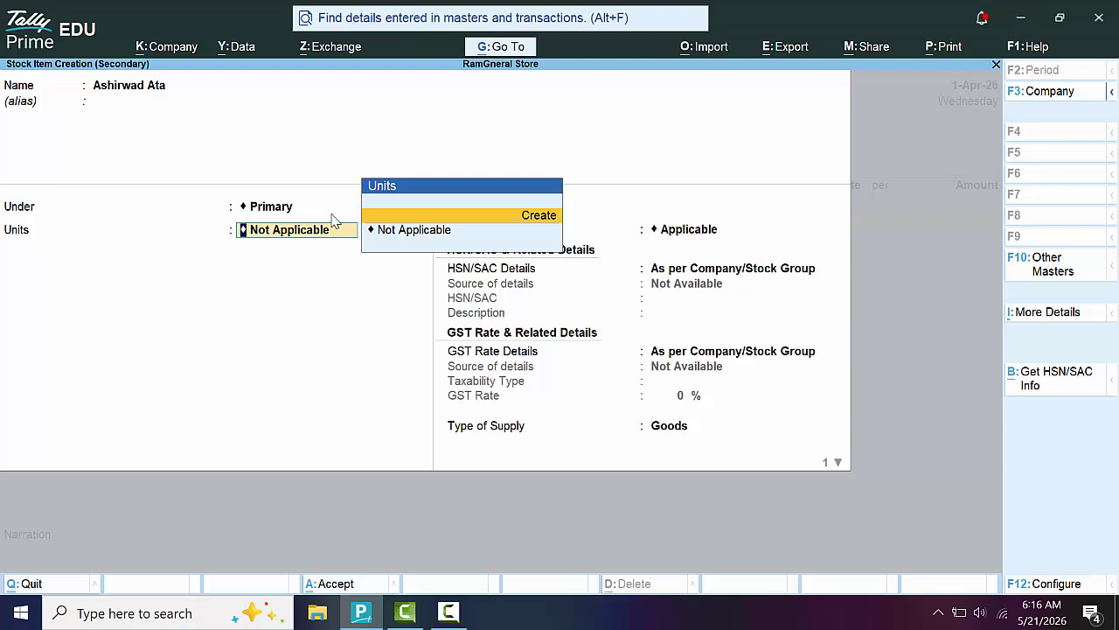
key("Return")
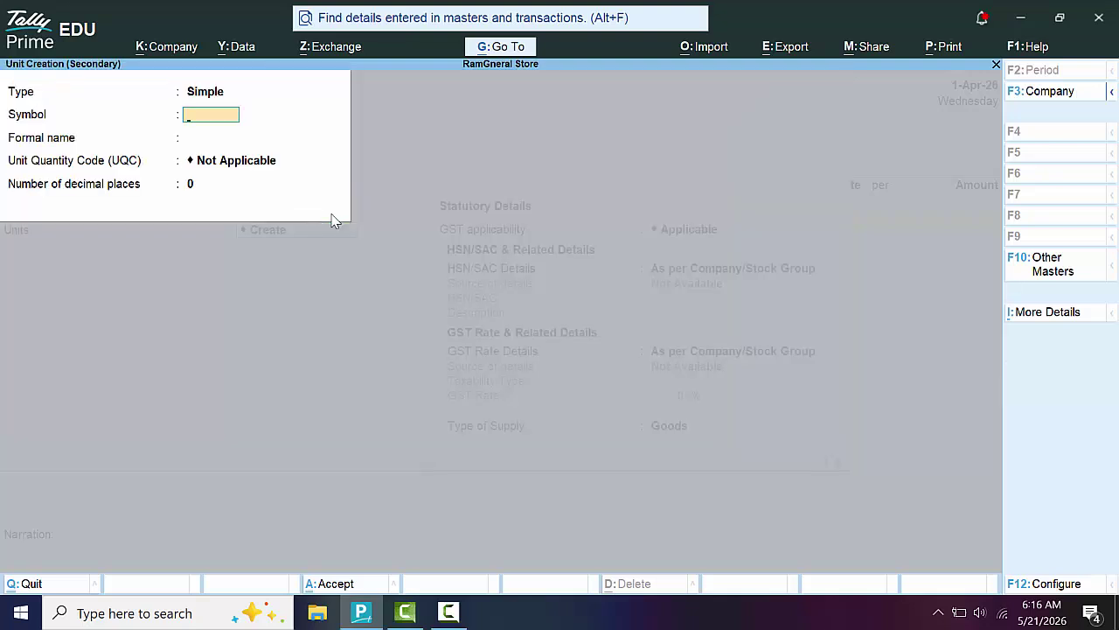
type("kg")
key("Return")
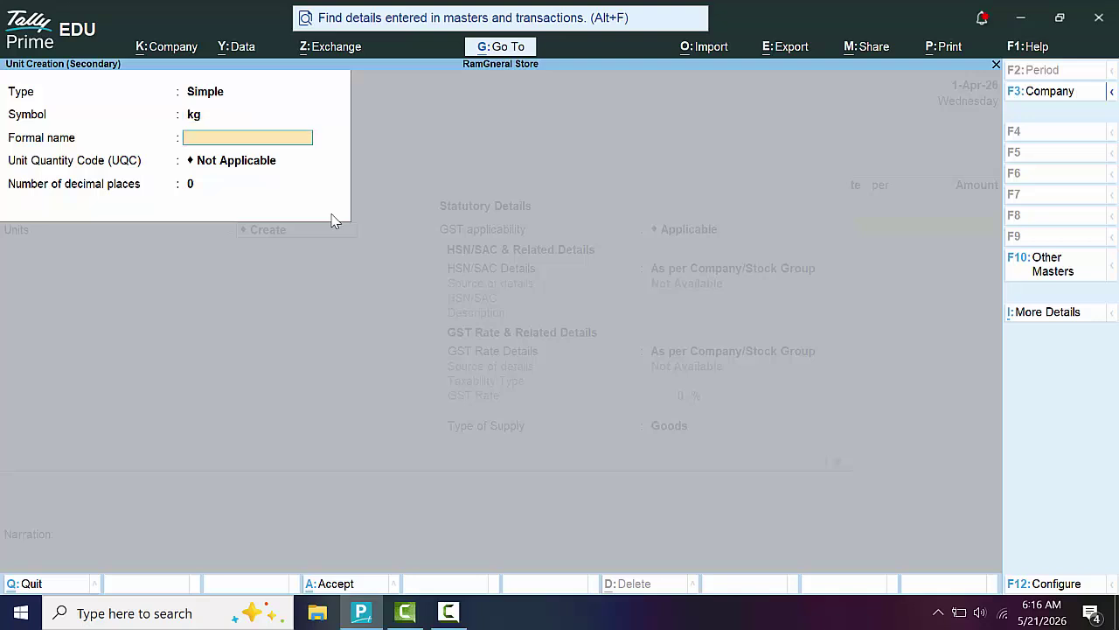
type("L")
key("BackSpace")
type("Kilo")
key("Return")
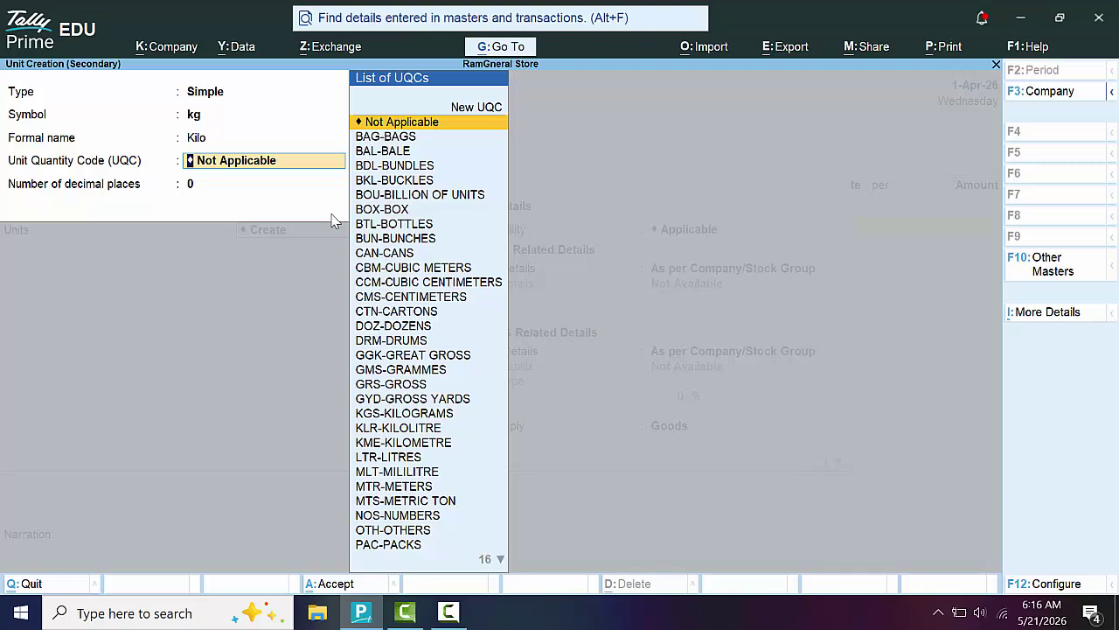
Set the kg unit's quantity code to KGS-KILOGRAMS with 3 decimal places and save the unit
type("k")
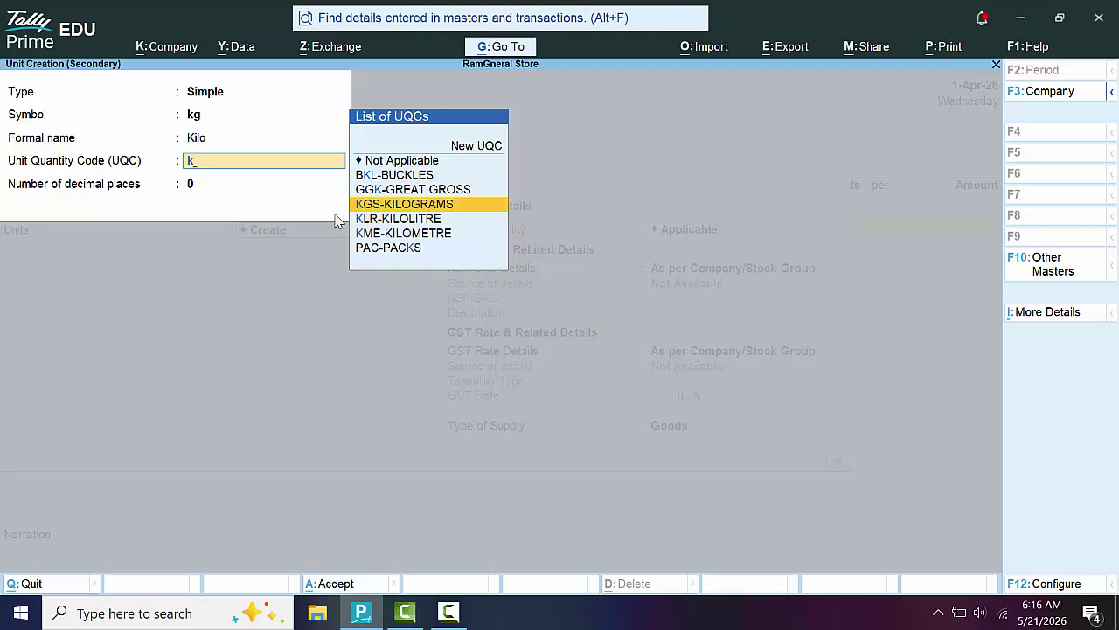
key("Return")
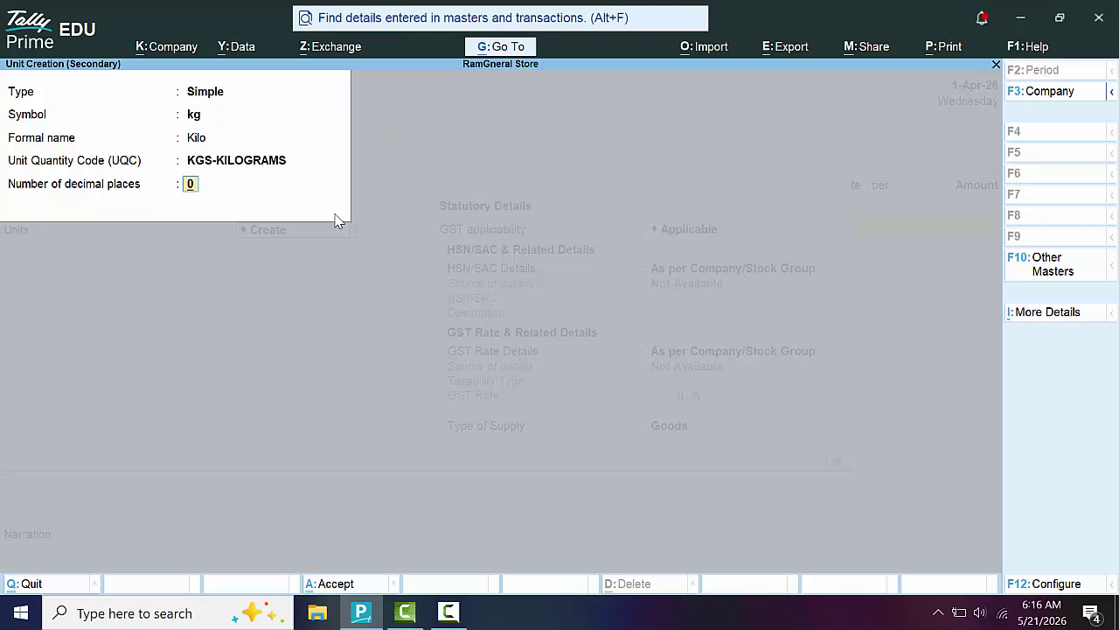
type("3")
key("Return")
key("Return")
Keep Ashirwad Ata's default GST, HSN/SAC and supply type settings and save the stock item
key("Return")
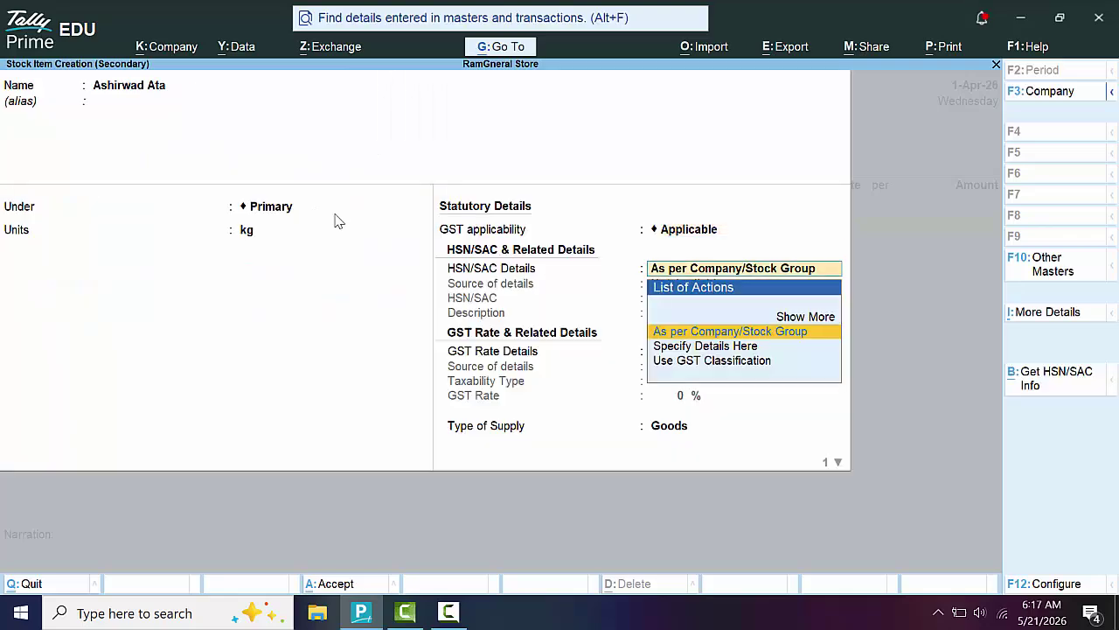
key("Return")
key("Return")
key("Return")
key("Return")
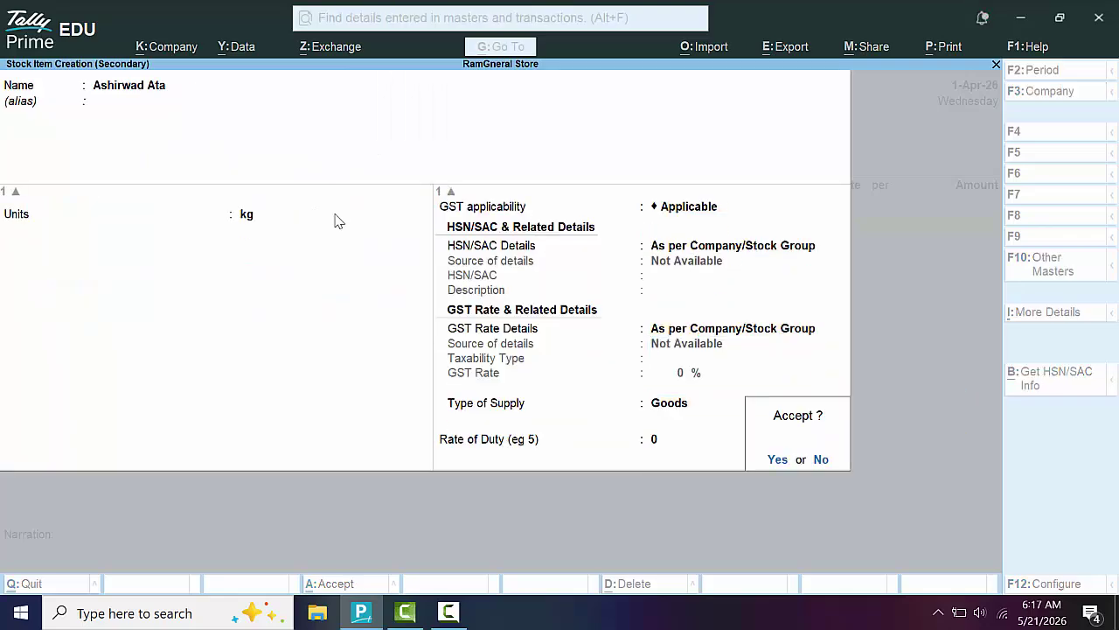
key("Return")
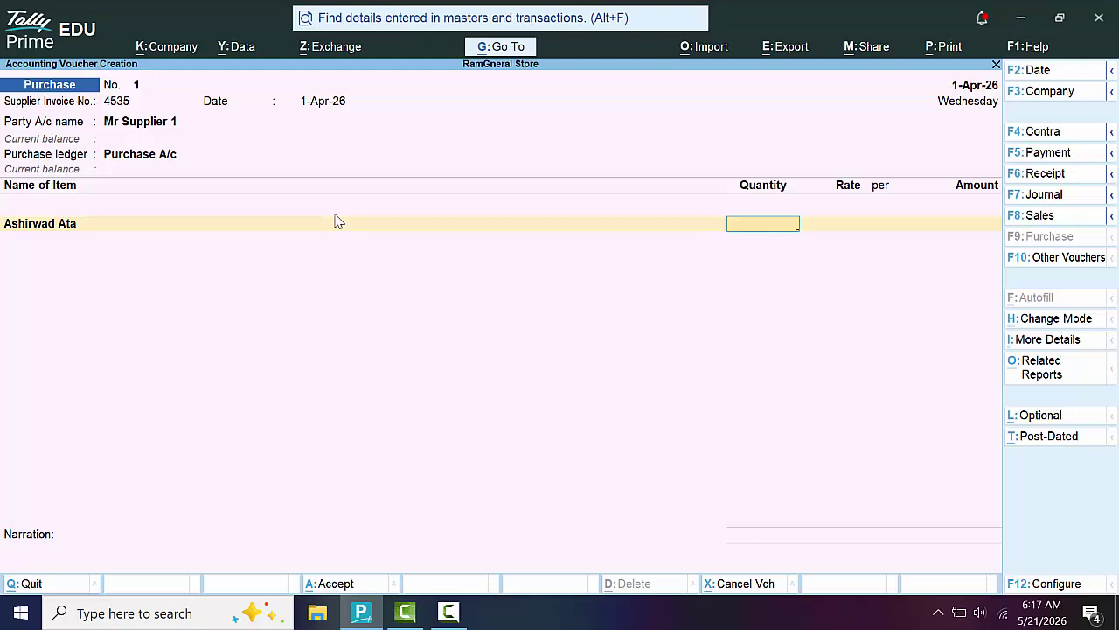
Enter a quantity of 100 kg at a rate of 40 per kg for Ashirwad Ata in the purchase voucher
type("5")
key("BackSpace")
type("100")
key("Return")
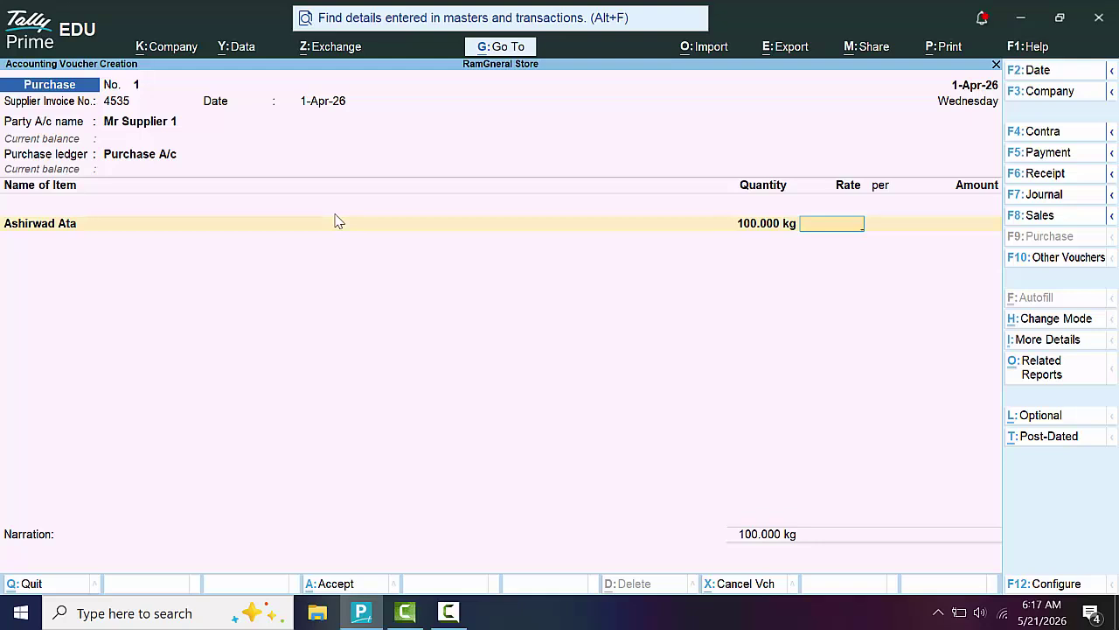
type("40")
key("Return")
key("Return")
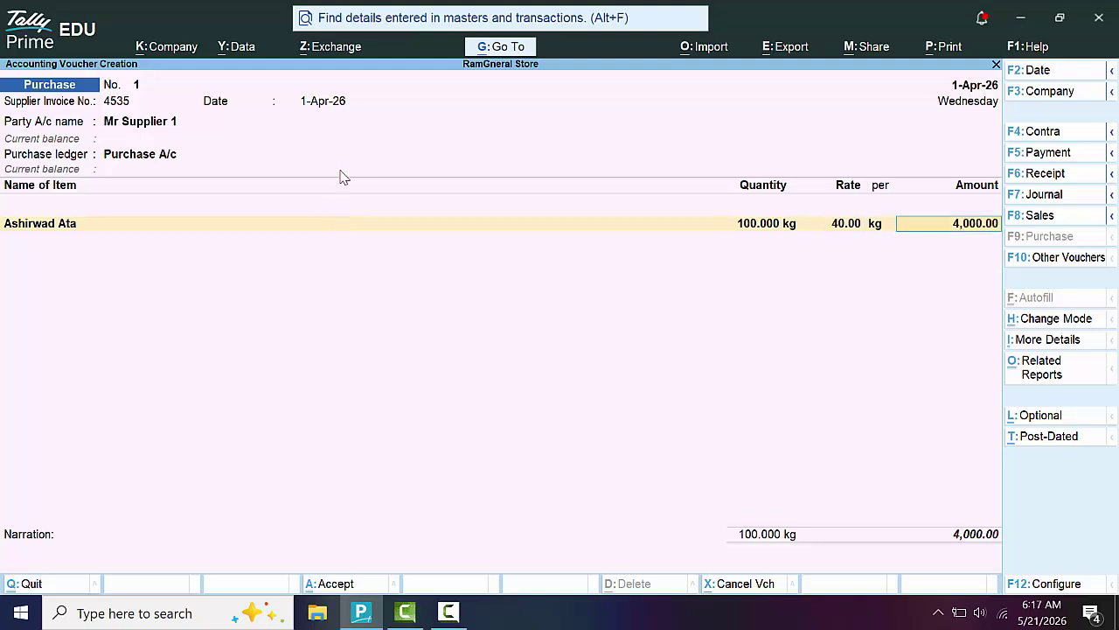
Create a new stock item named Lux Soap from the voucher's next item line, keeping it under Primary
key("Return")
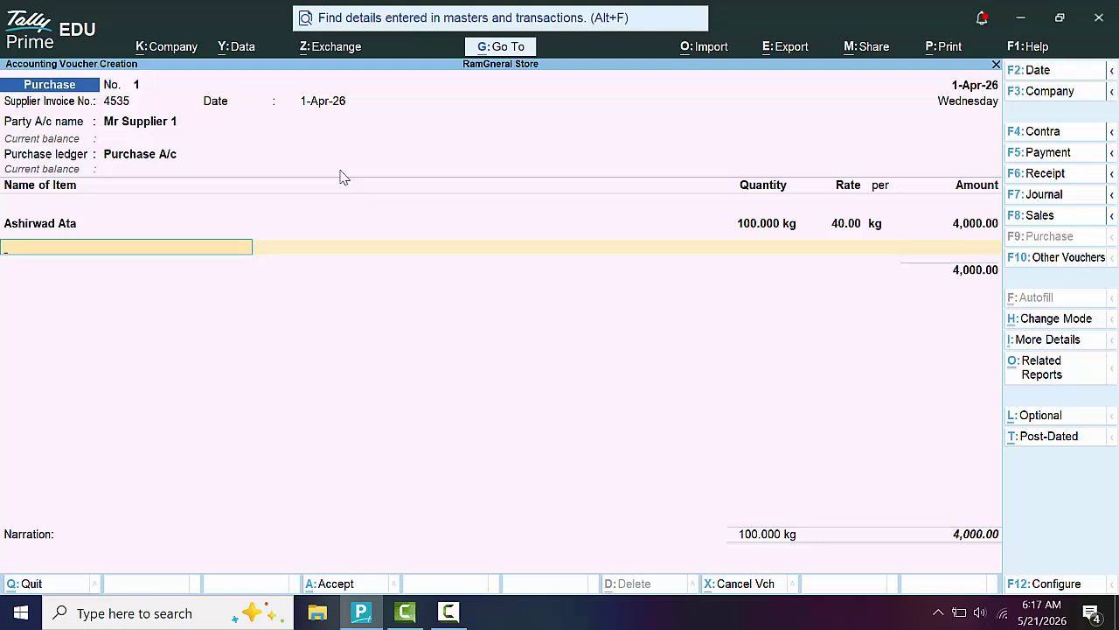
key("alt+c")
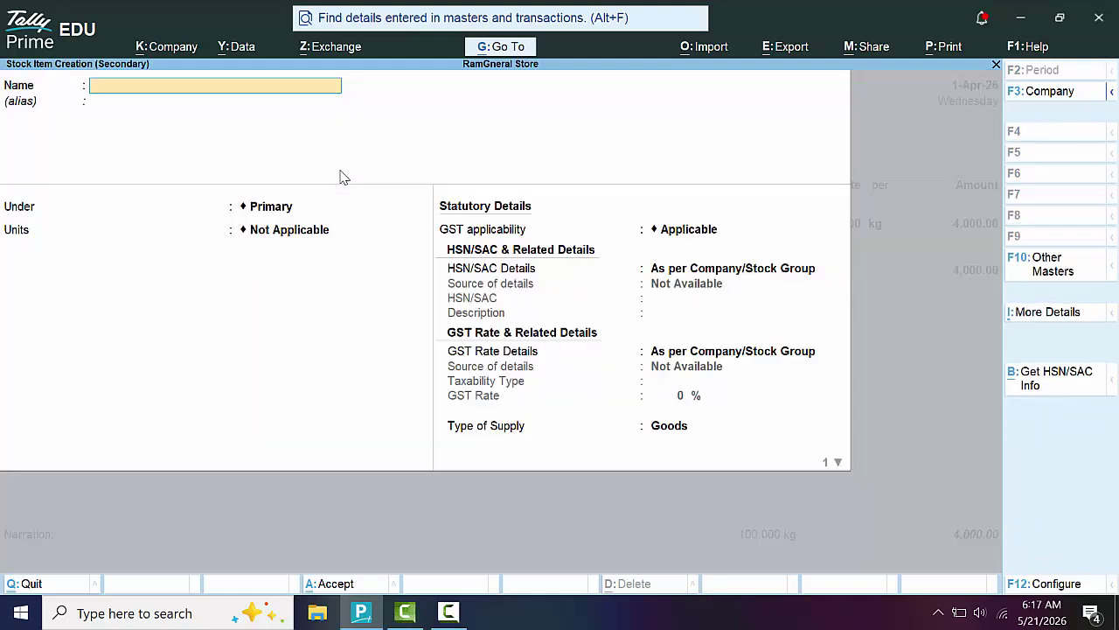
type("S")
key("BackSpace")
type("Lux Sopa")
key("BackSpace")
key("BackSpace")
type("ap")
key("Return")
key("Return")
key("Return")
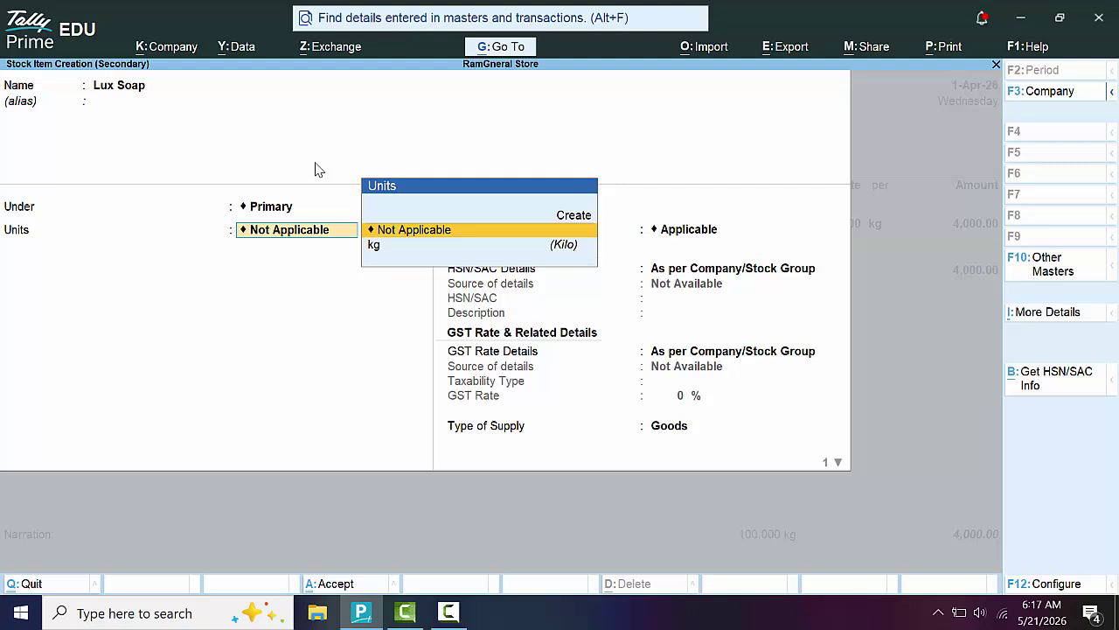
Start a new simple unit for Lux Soap with the symbol nos and the formal name Numbers
key("Up")
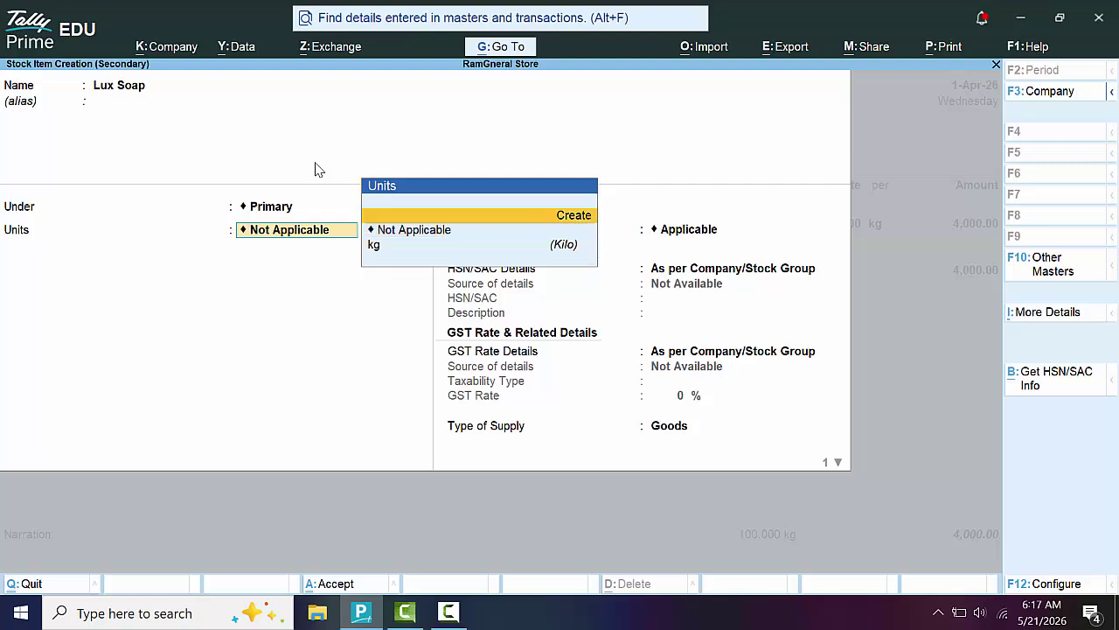
key("Return")
type("nos")
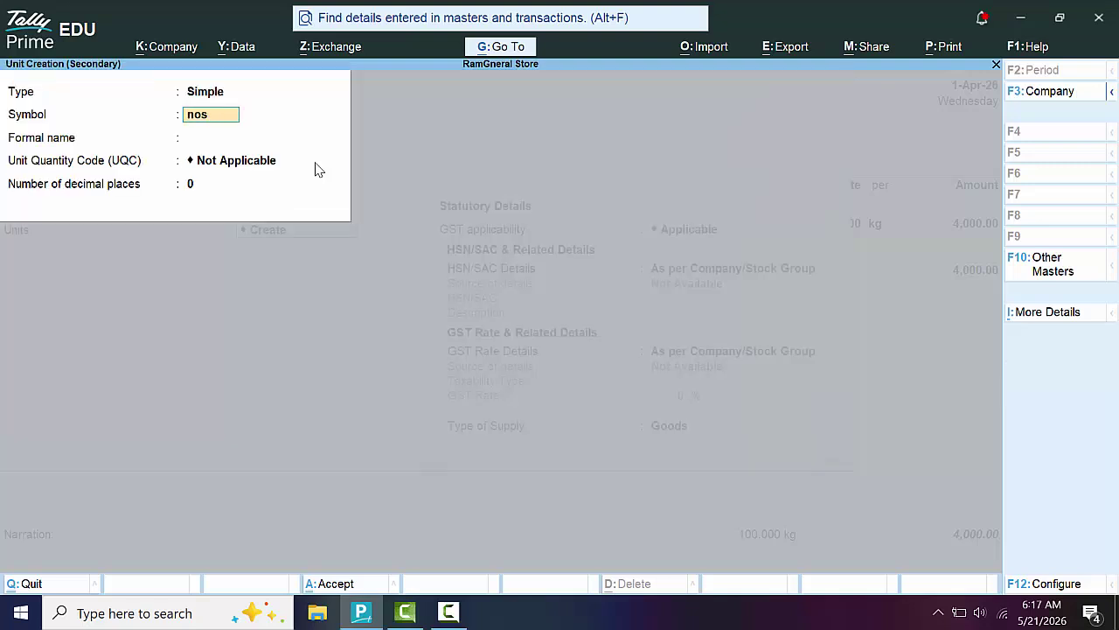
key("Return")
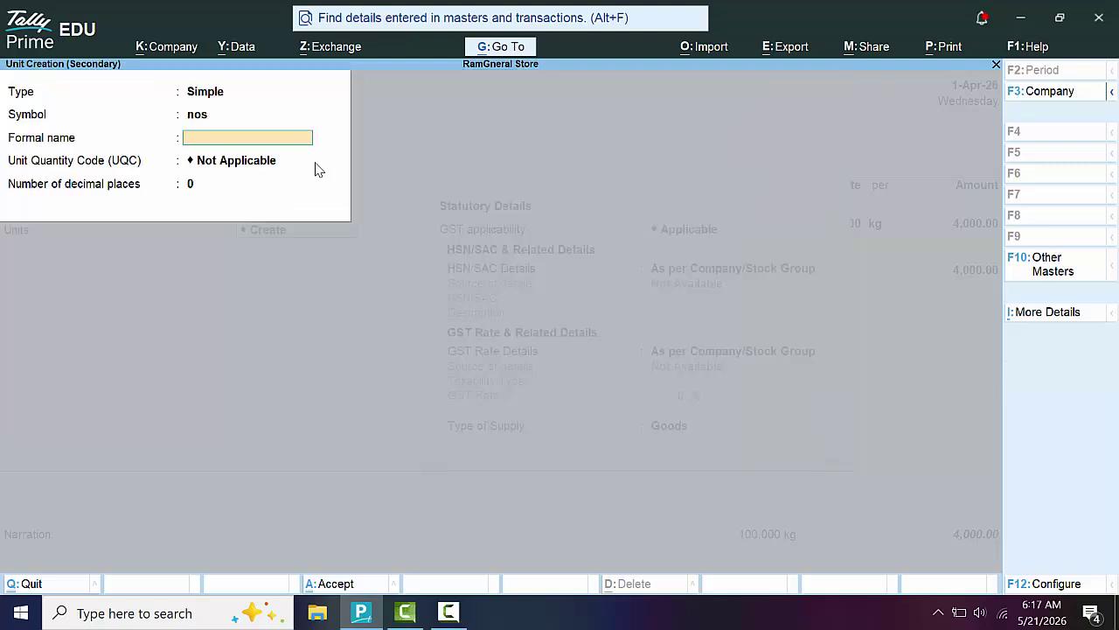
type("Numbers")
key("Return")
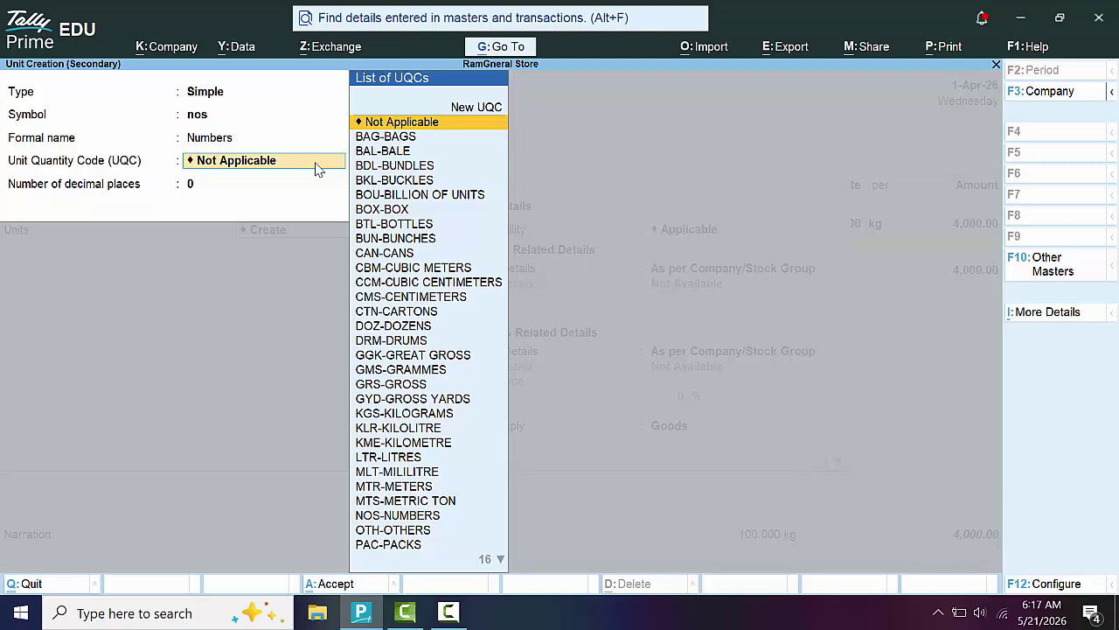
Set the nos unit's quantity code to NOS-NUMBERS with 0 decimal places and save the unit
type("n")
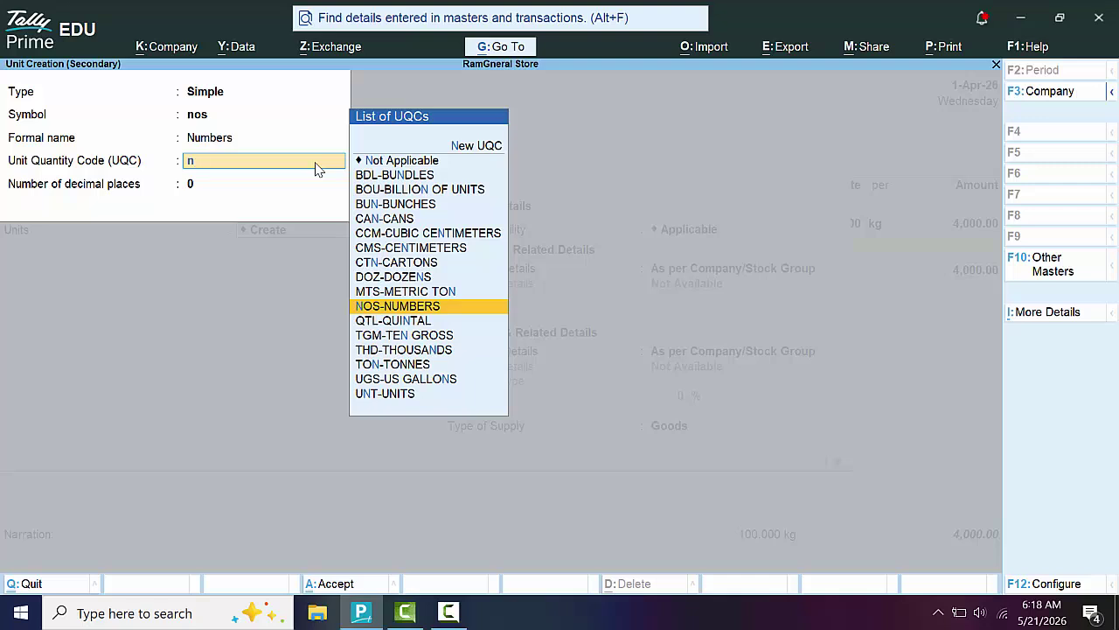
key("BackSpace")
type("p")
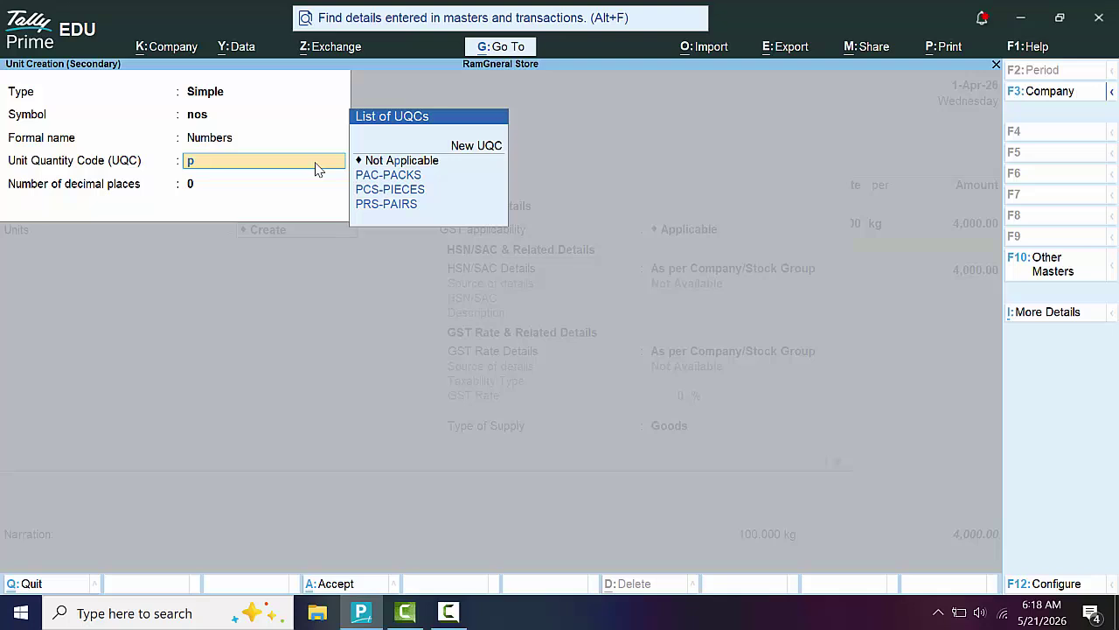
key("BackSpace")
type("n")
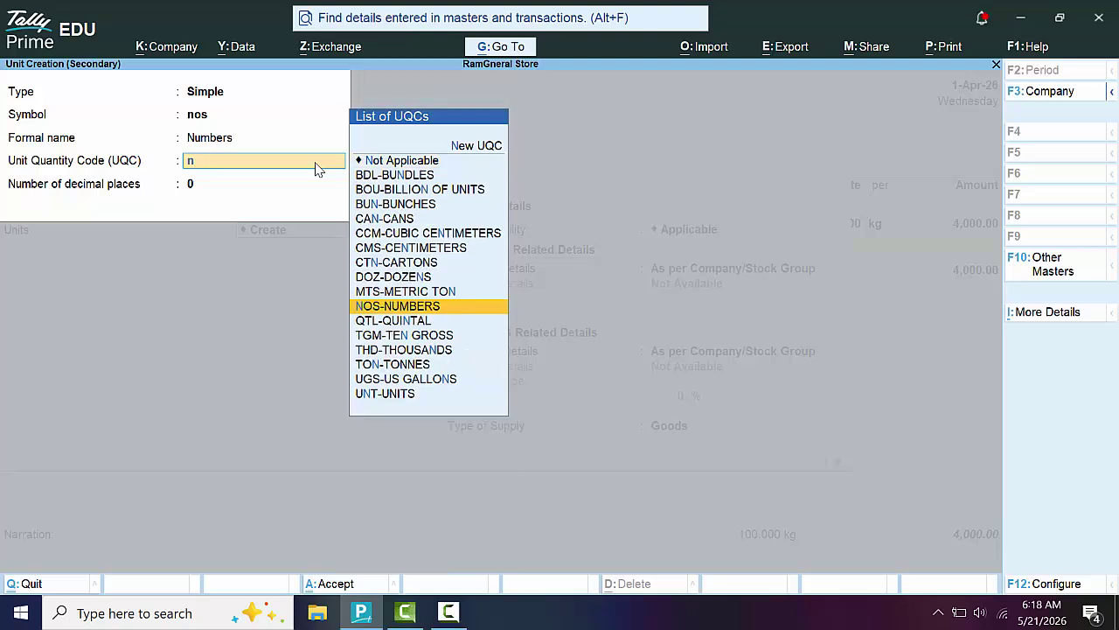
key("Return")
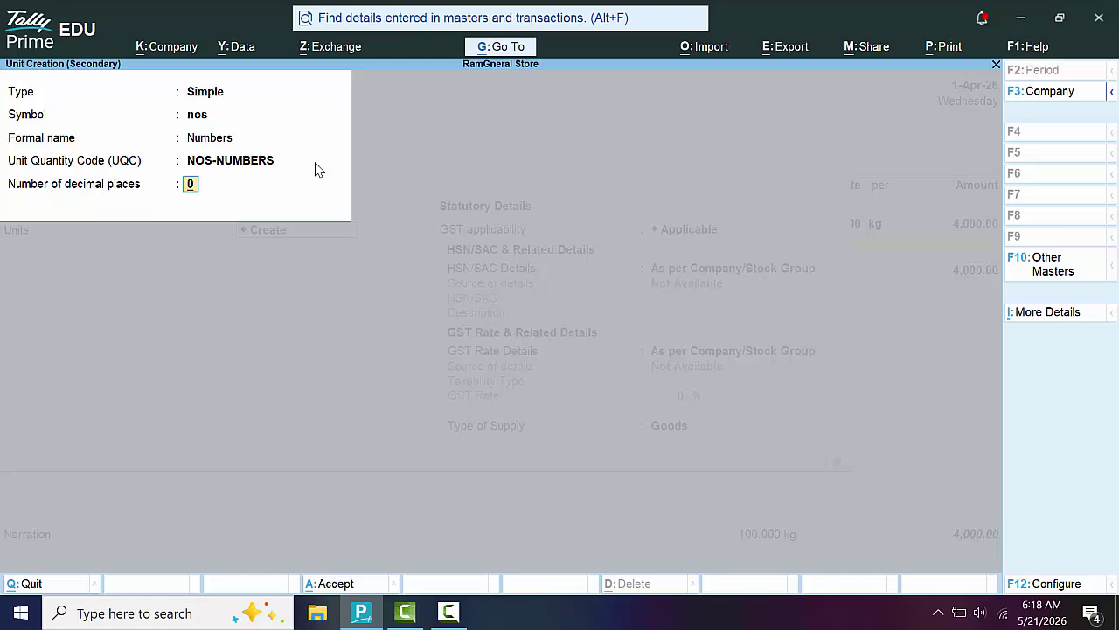
key("Return")
key("Return")
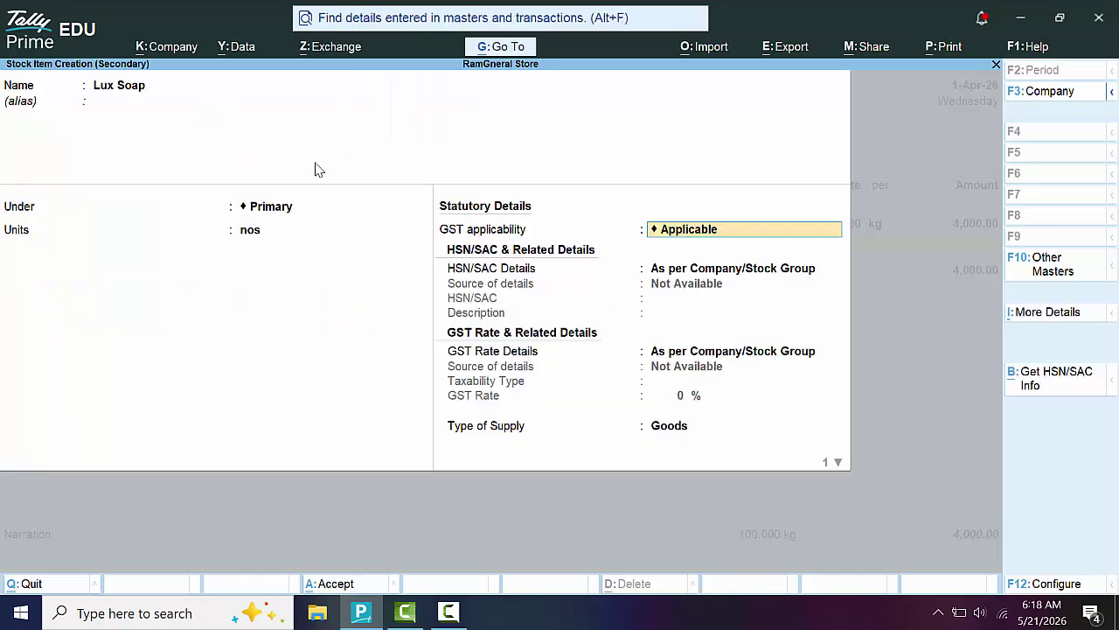
Keep Lux Soap's default GST, HSN/SAC and supply type settings and save the stock item
key("Return")
key("Return")
key("Return")
key("Return")
key("Return")
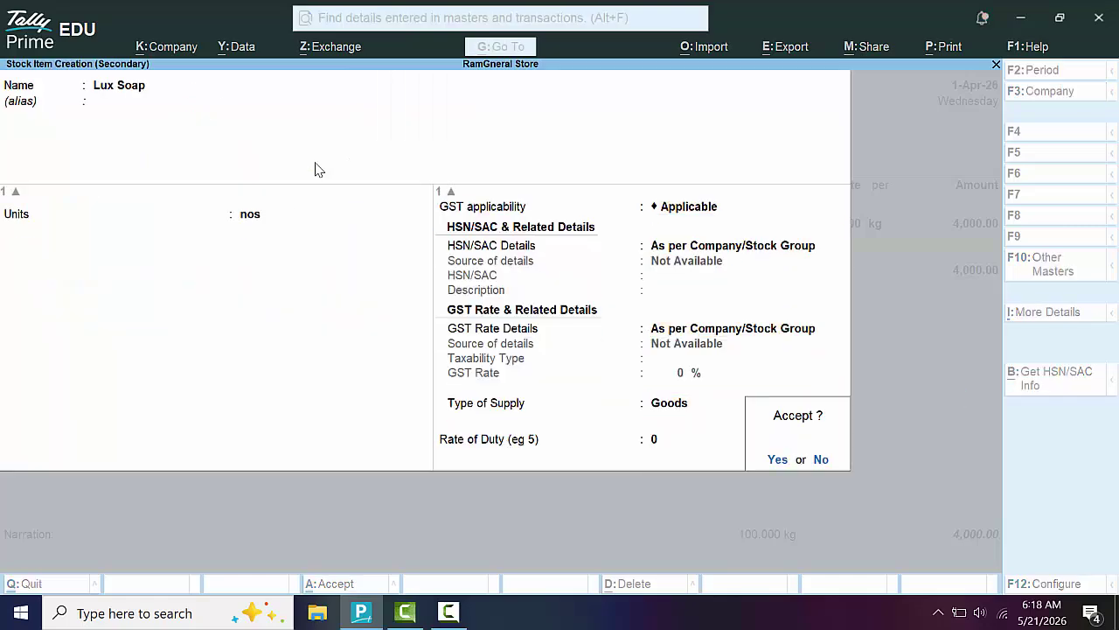
key("Return")
Enter a quantity of 200 nos at a rate of 9 per nos for Lux Soap in the purchase voucher
type("200")
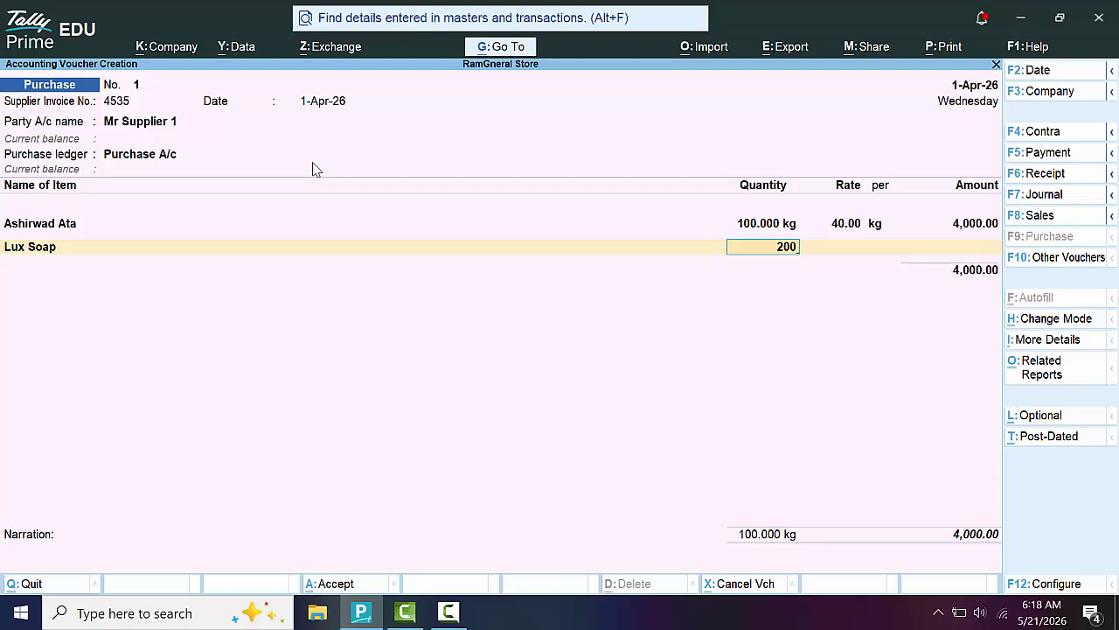
key("Return")
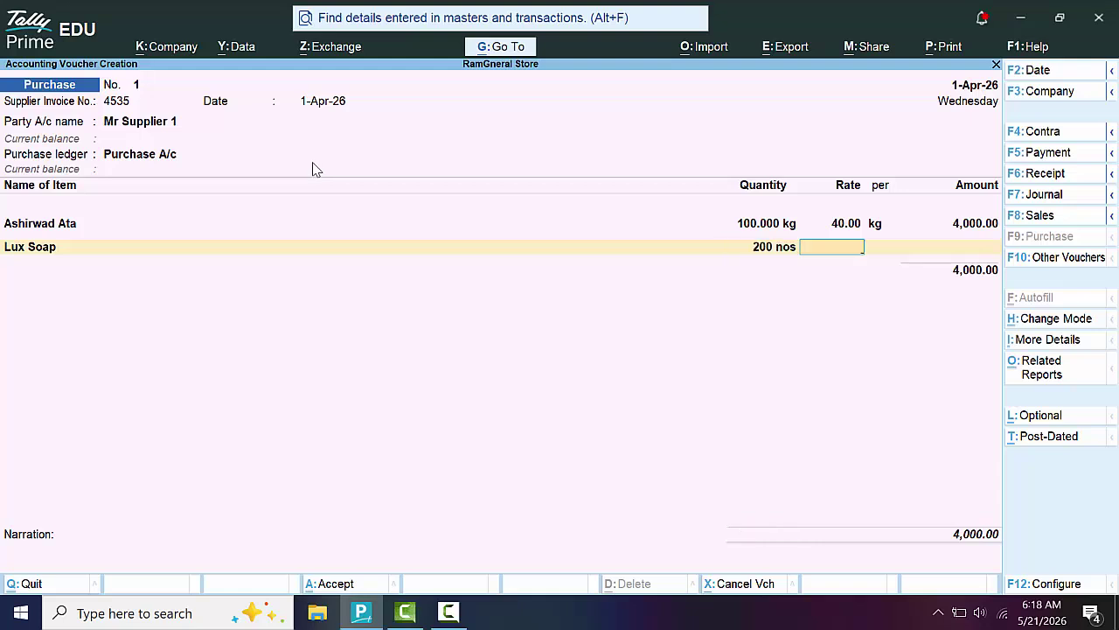
type("9")
key("Return")
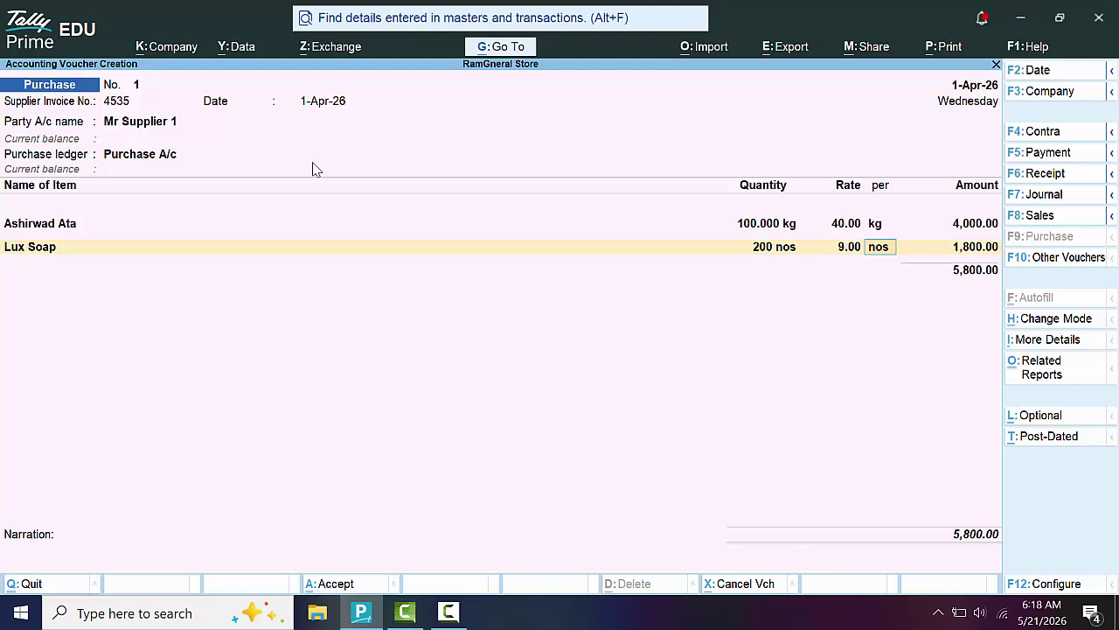
key("Return")
key("Return")
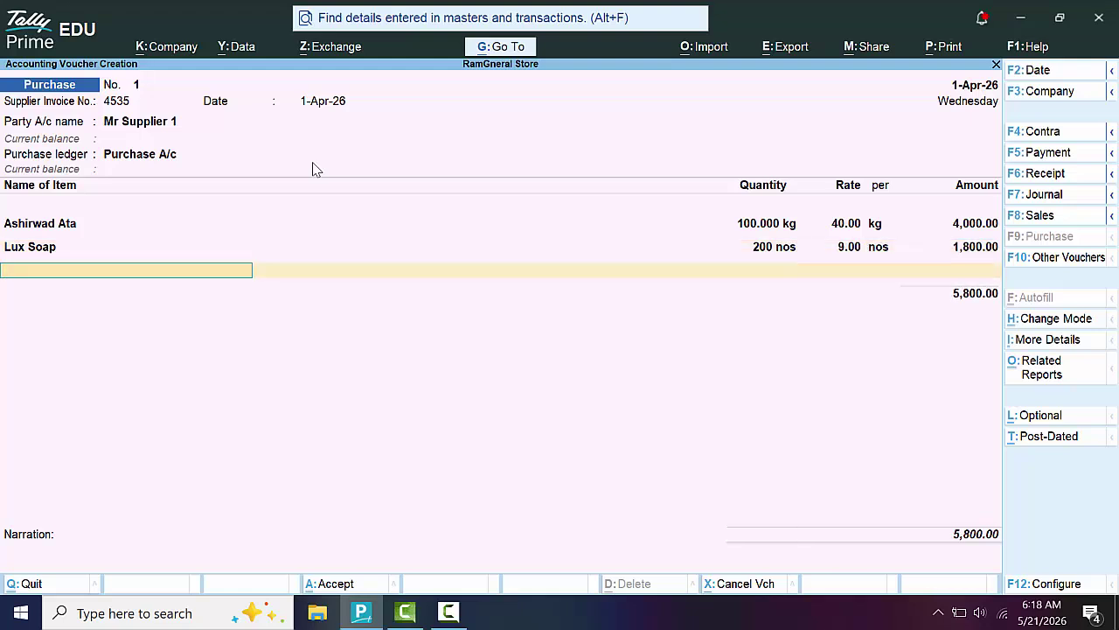
Create a new stock item named Red Chilli Powder under Primary with the unit kg
key("alt+c")
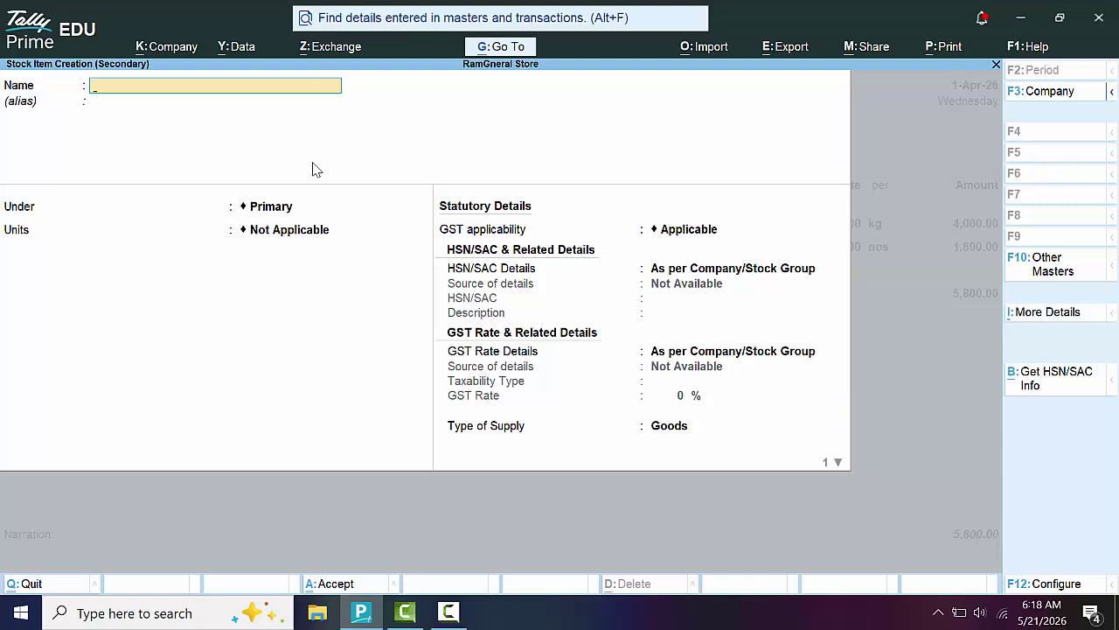
type("Red chilli Powder")
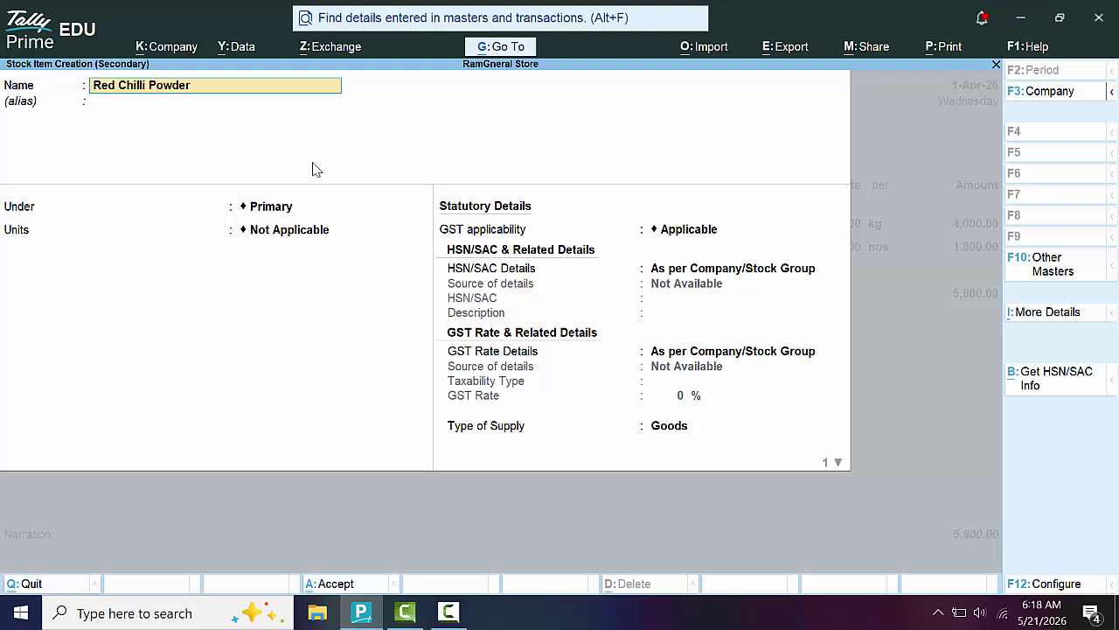
key("Return")
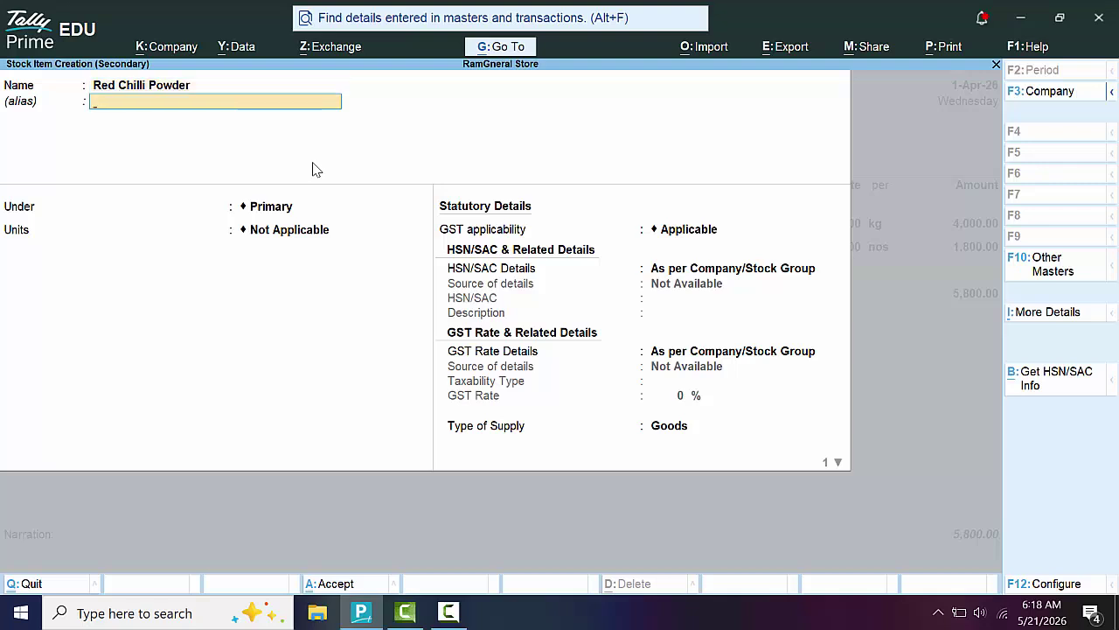
key("Return")
key("Return")
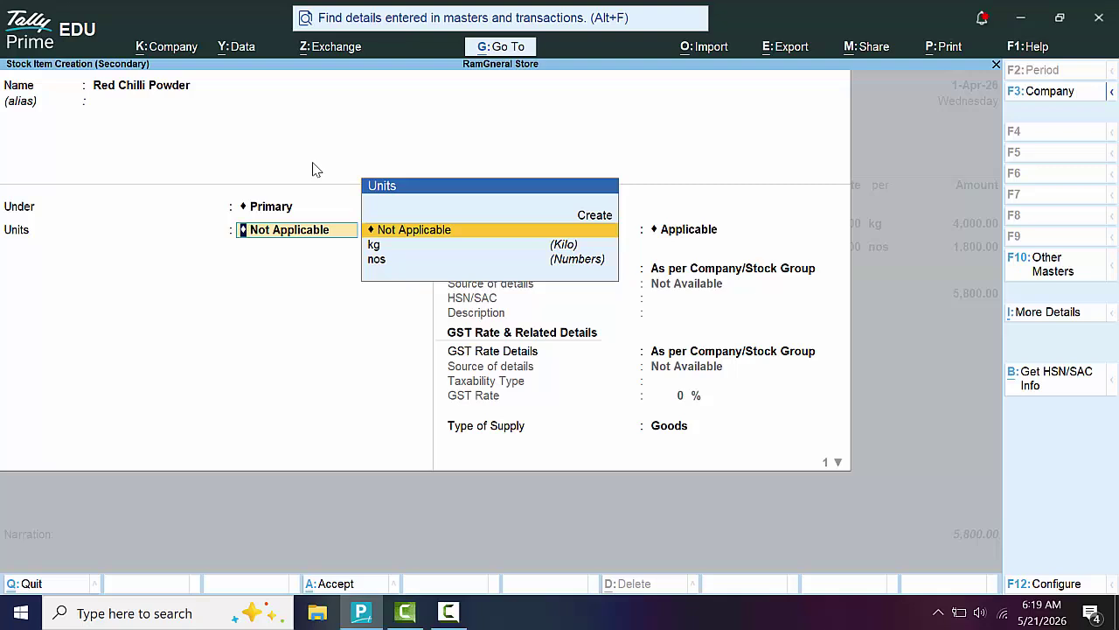
key("Down")
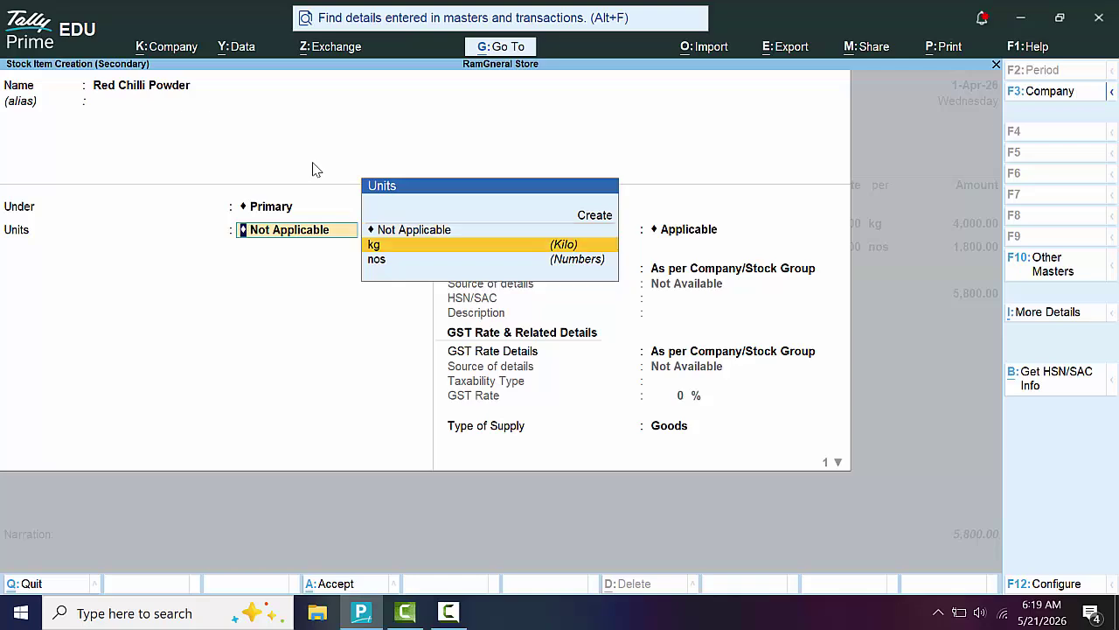
key("Return")
Keep Red Chilli Powder's default GST, HSN/SAC and supply type settings and save the stock item
key("Return")
key("Return")
key("Return")
key("Return")
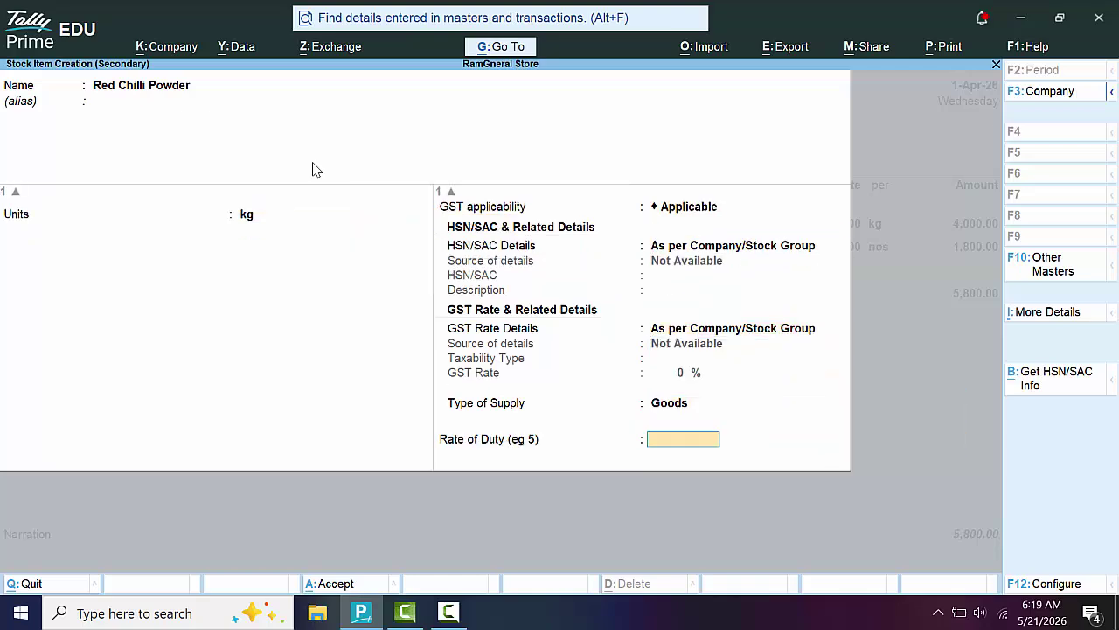
key("Return")
key("Return")
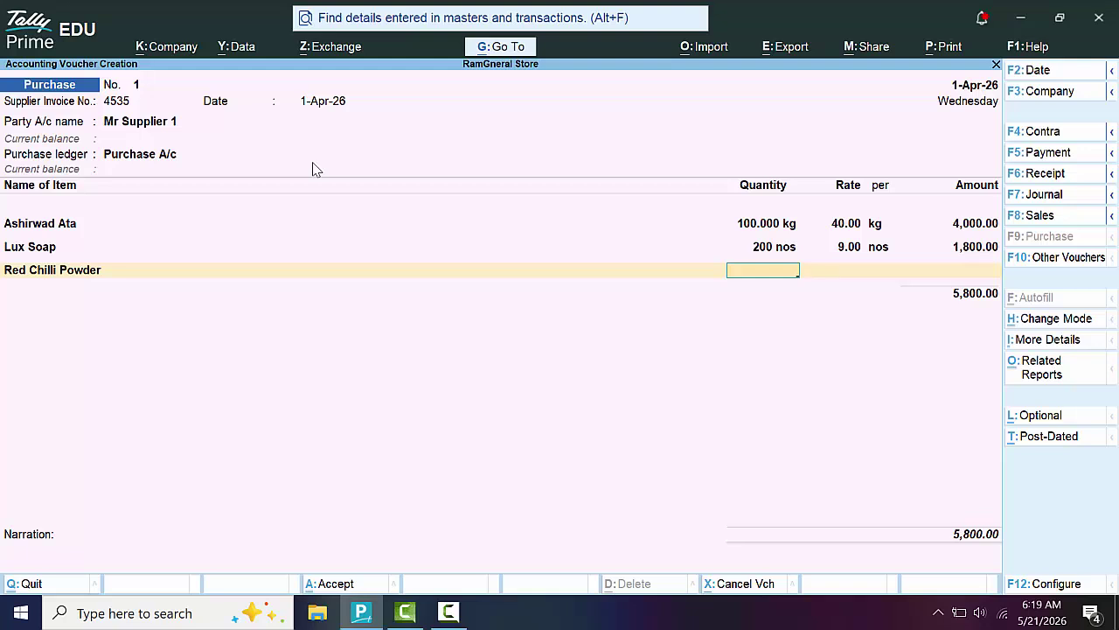
Enter a quantity of 25 kg at a rate of 400 per kg for Red Chilli Powder in the purchase voucher
type("25")
key("Return")
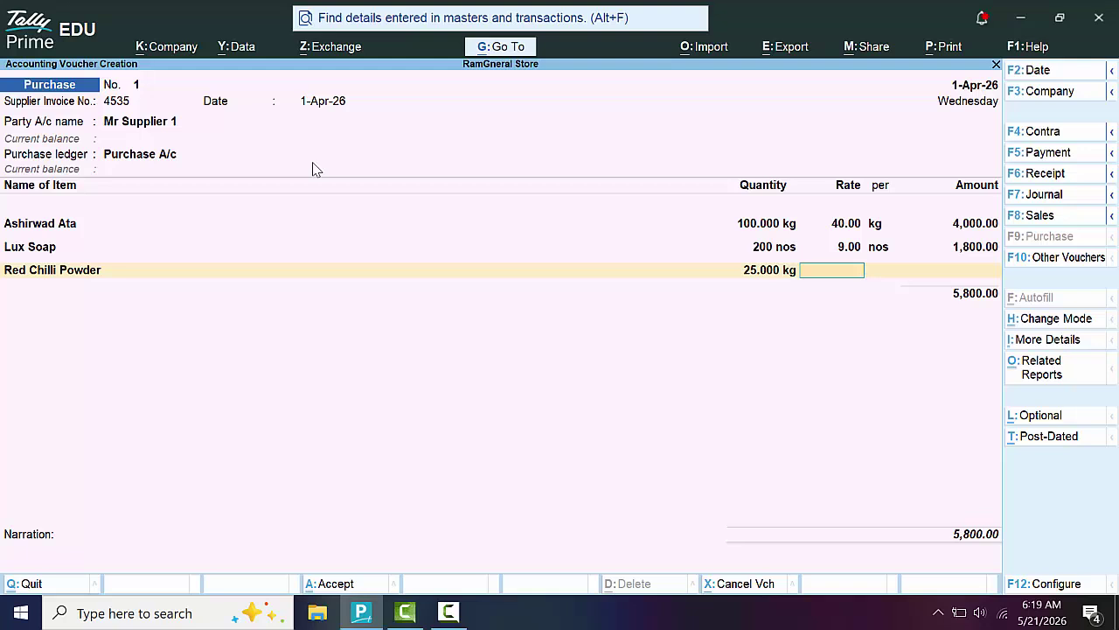
type("2")
key("BackSpace")
type("400")
key("Return")
key("Return")
key("Return")
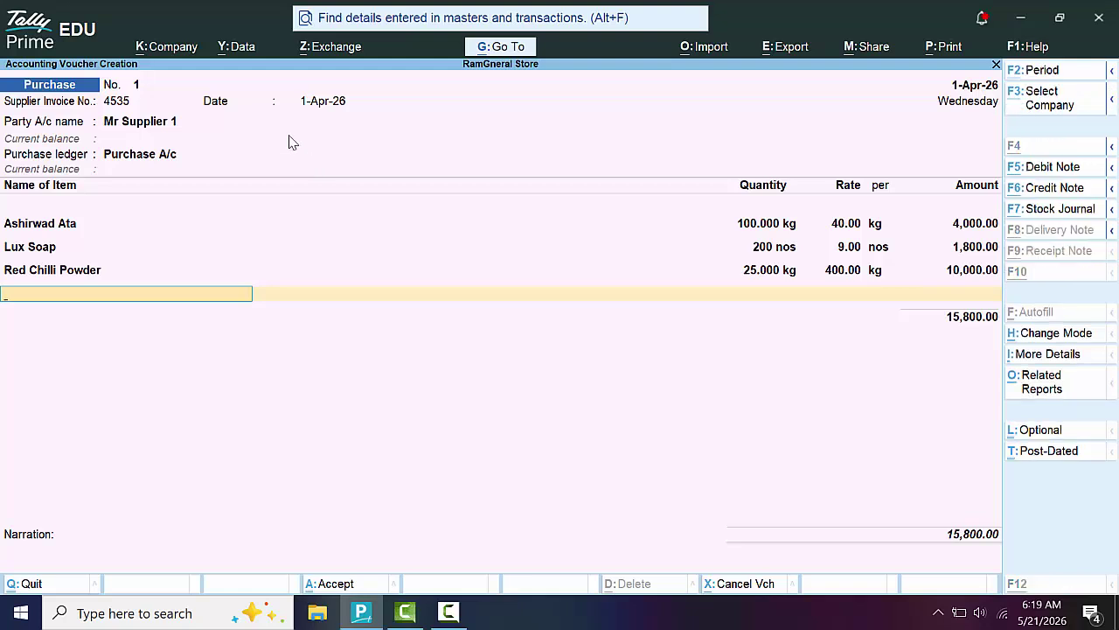
Create a new stock item named Soyabean Oil under Primary with the unit kg
key("alt+c")
type("Soya")
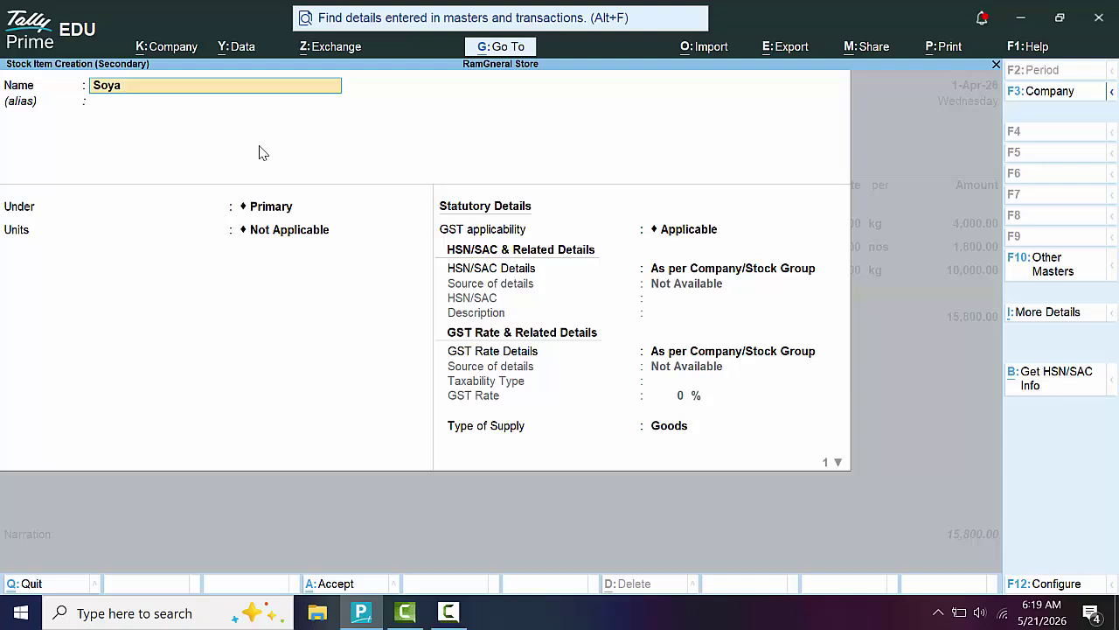
type("bean")
type("Oil")
key("Return")
key("Return")
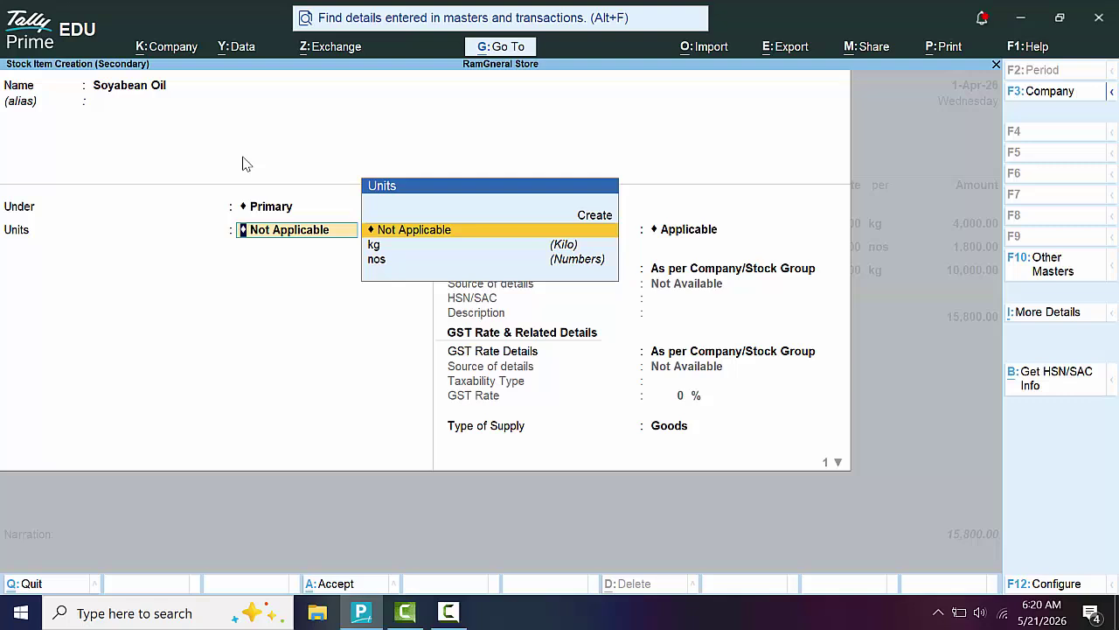
key("Down")
key("Return")
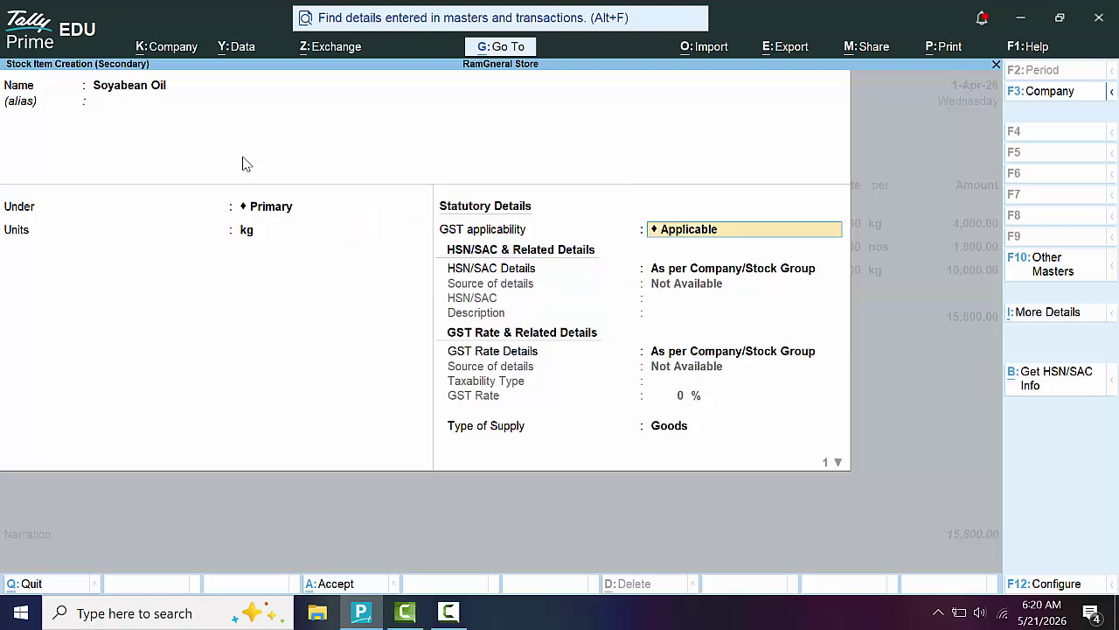
Keep Soyabean Oil's default GST, HSN/SAC and supply type settings and save the stock item
key("Return")
key("Return")
key("Return")
key("Return")
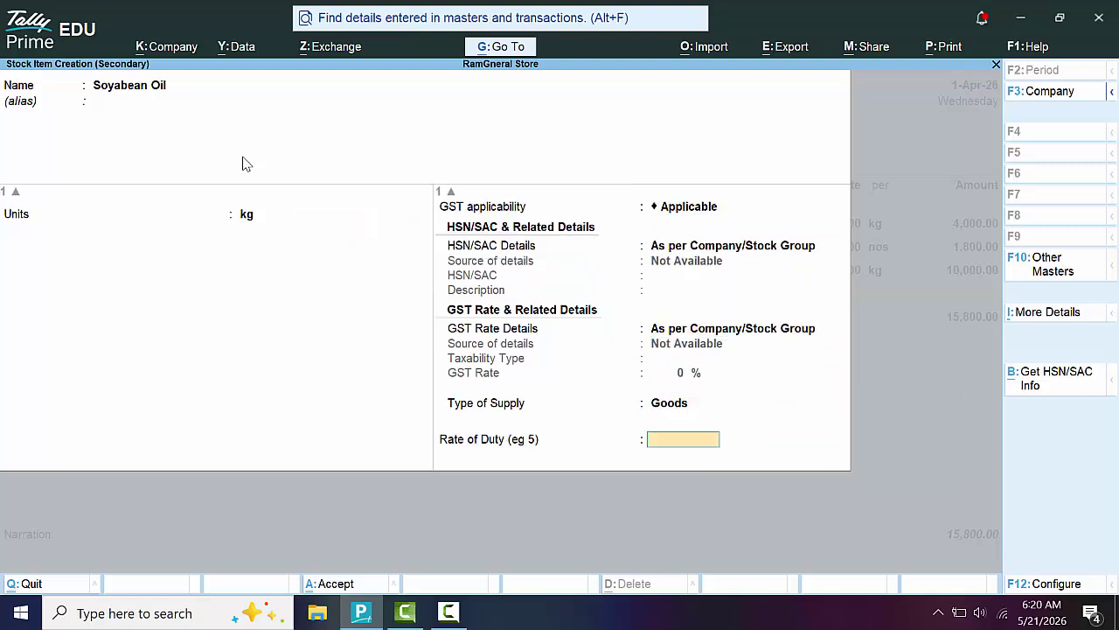
key("Return")
key("Return")
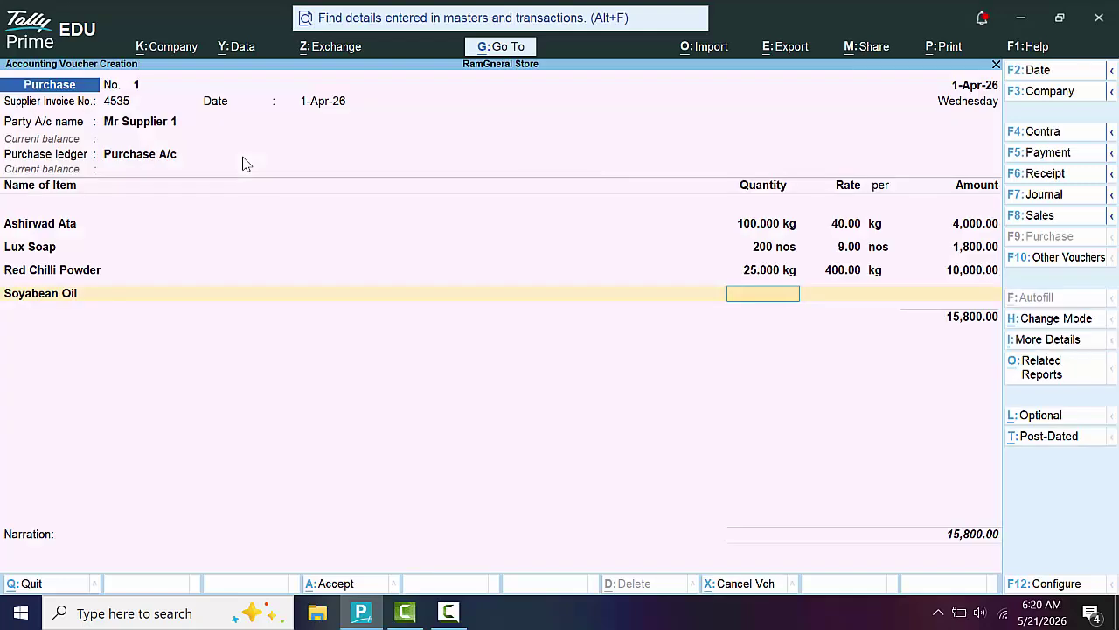
Enter a quantity of 100 kg for Soyabean Oil in the purchase voucher
type("100\\")
key("BackSpace")
key("Return")
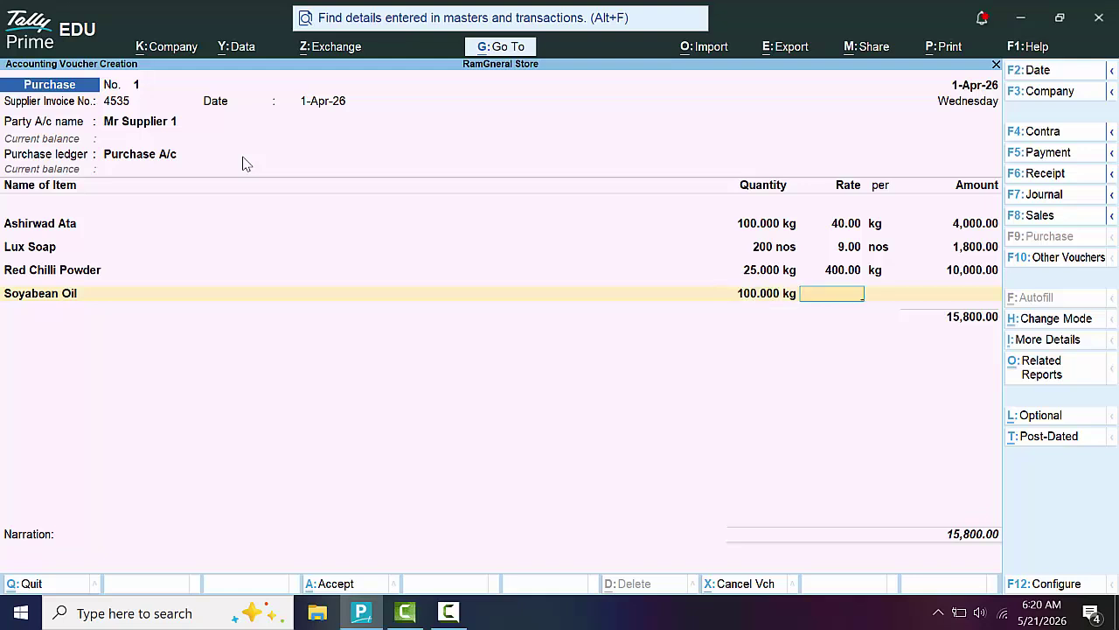
Clear the Soyabean Oil item name and quit the purchase voucher without saving it
key("BackSpace")
key("BackSpace")
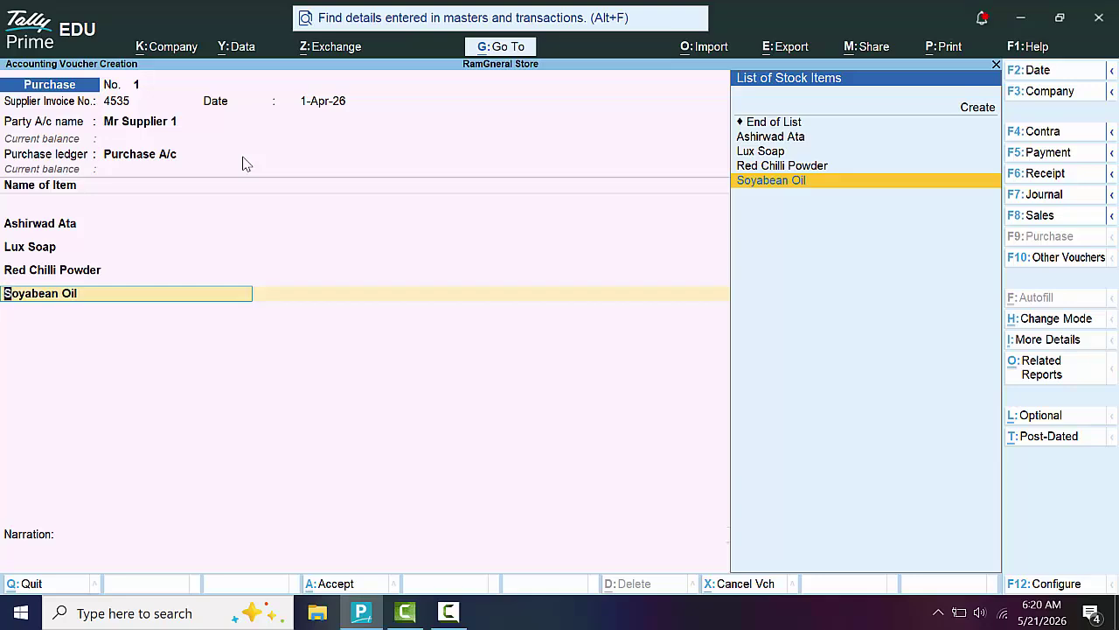
key("BackSpace")
key("Escape")
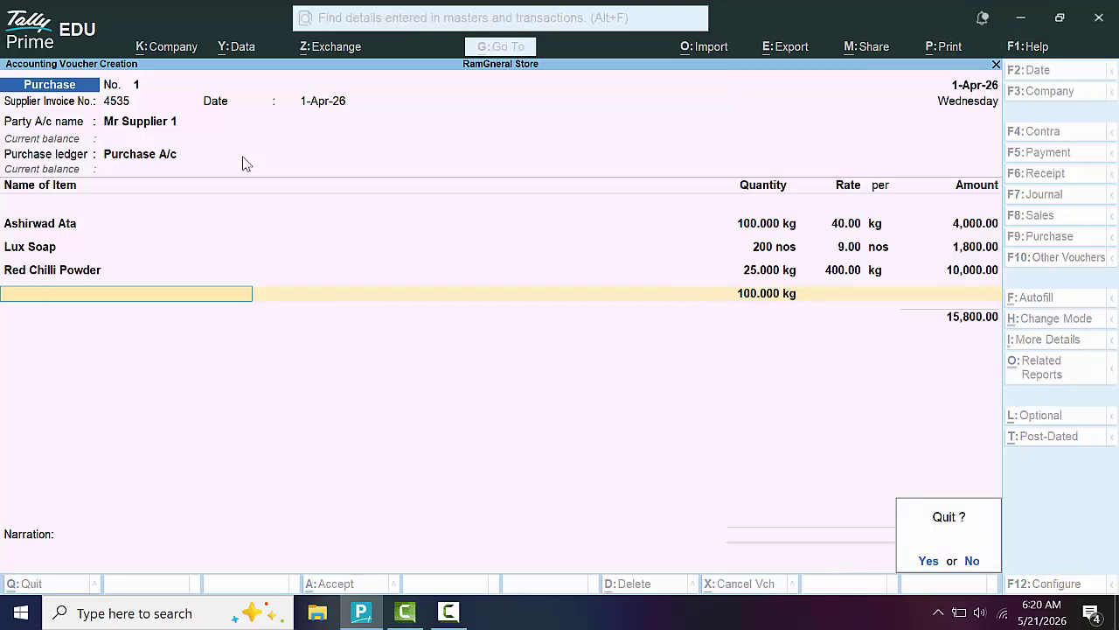
key("y")
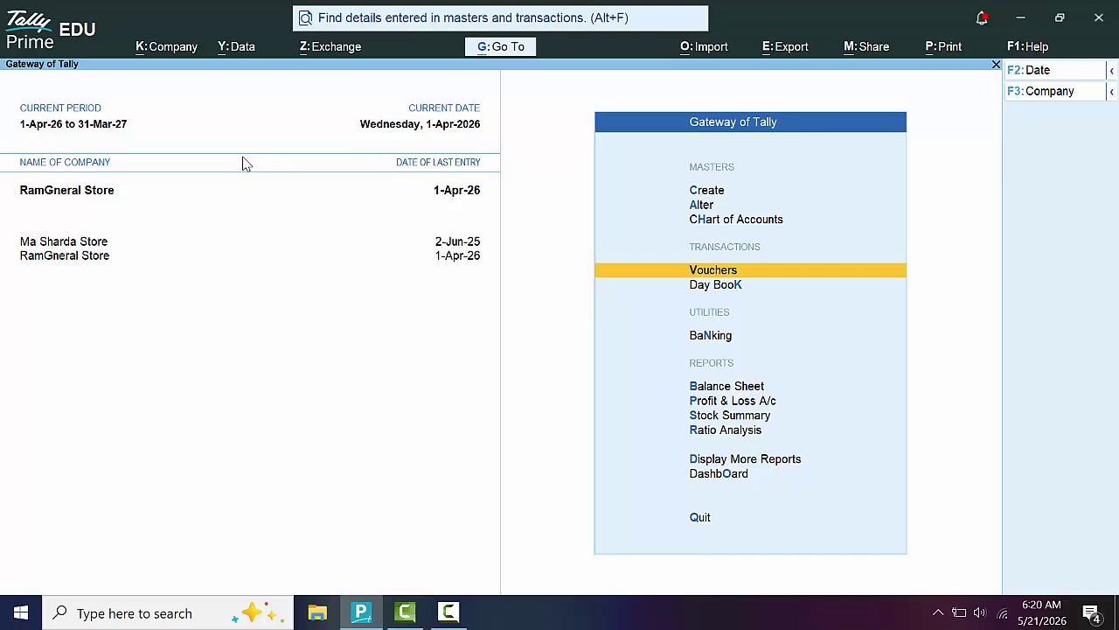
Open the existing stock item Soyabean Oil for alteration from the masters
key("Up")
key("Up")
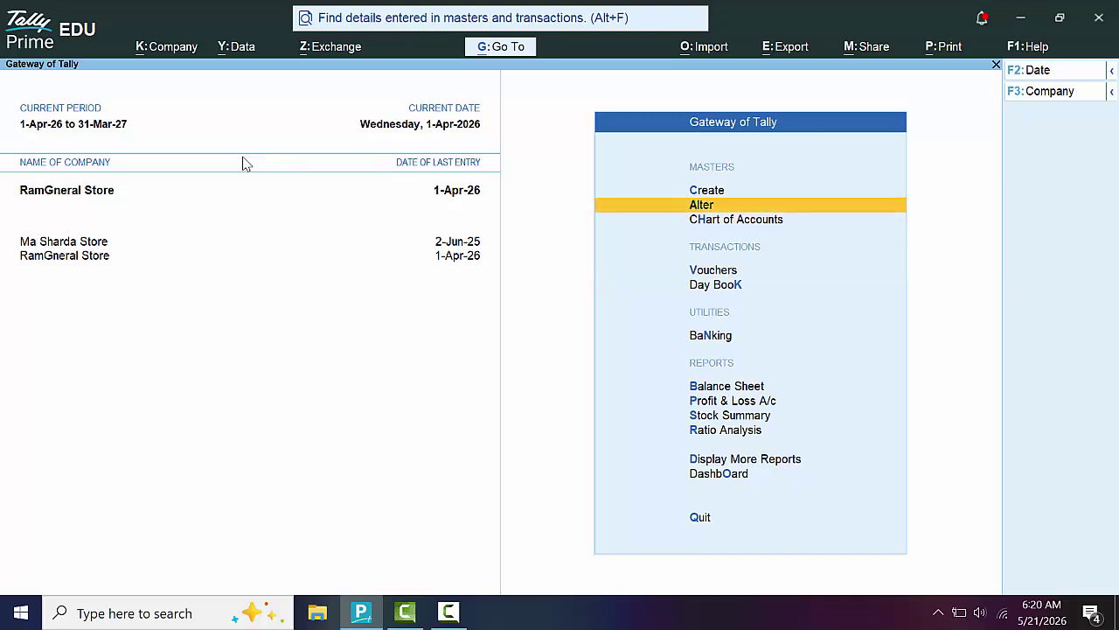
key("Return")
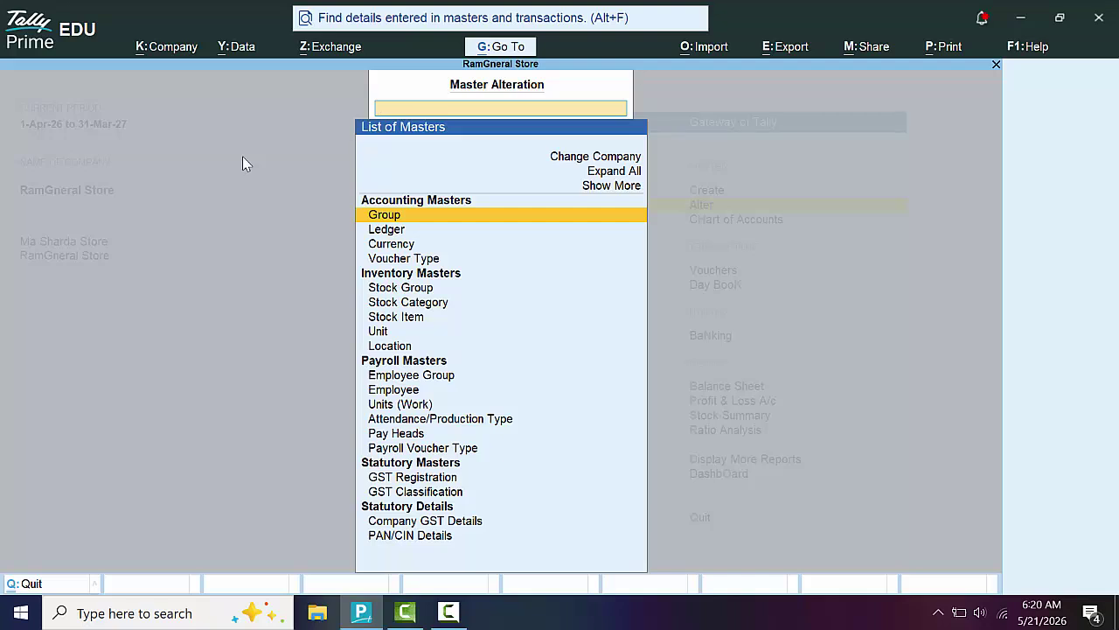
key("Down")
key("Down")
key("Down")
key("Down")
key("Down")
key("Down")
key("Down")
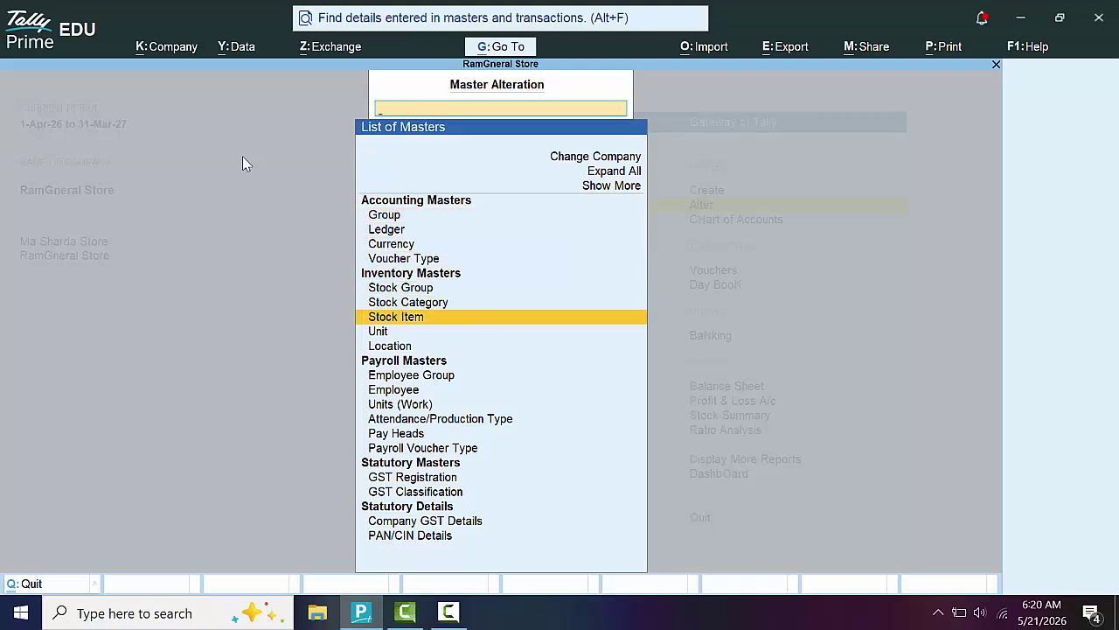
key("Return")
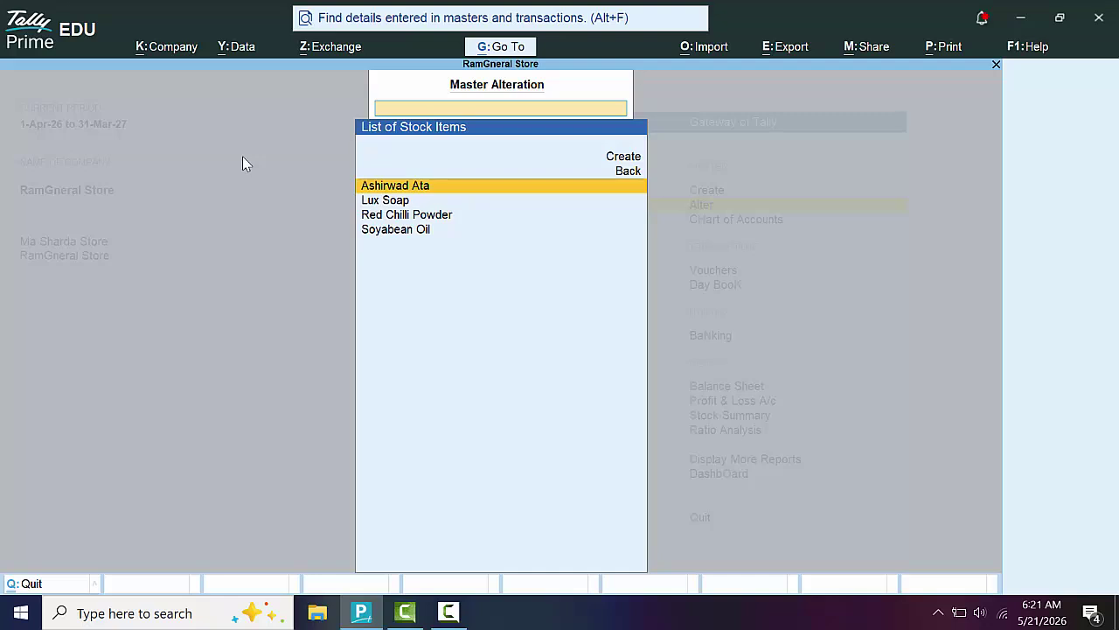
key("Down")
key("Down")
key("Down")
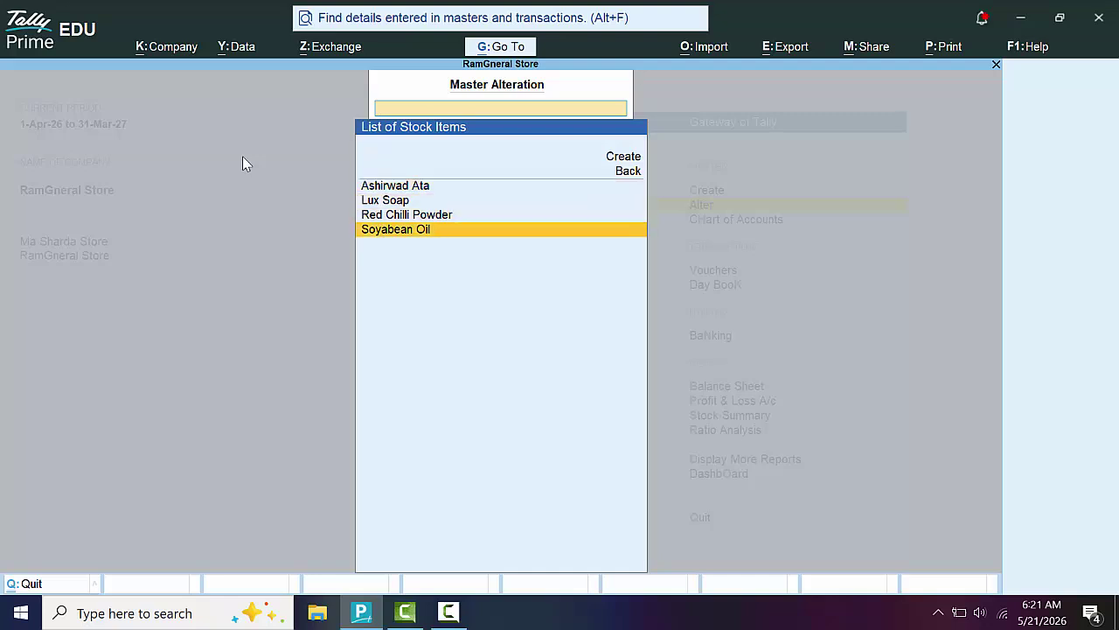
key("Return")
Create a new unit for Soyabean Oil with symbol ltr, formal name Litre, UQC LTR-LITRES and 3 decimal places
key("Return")
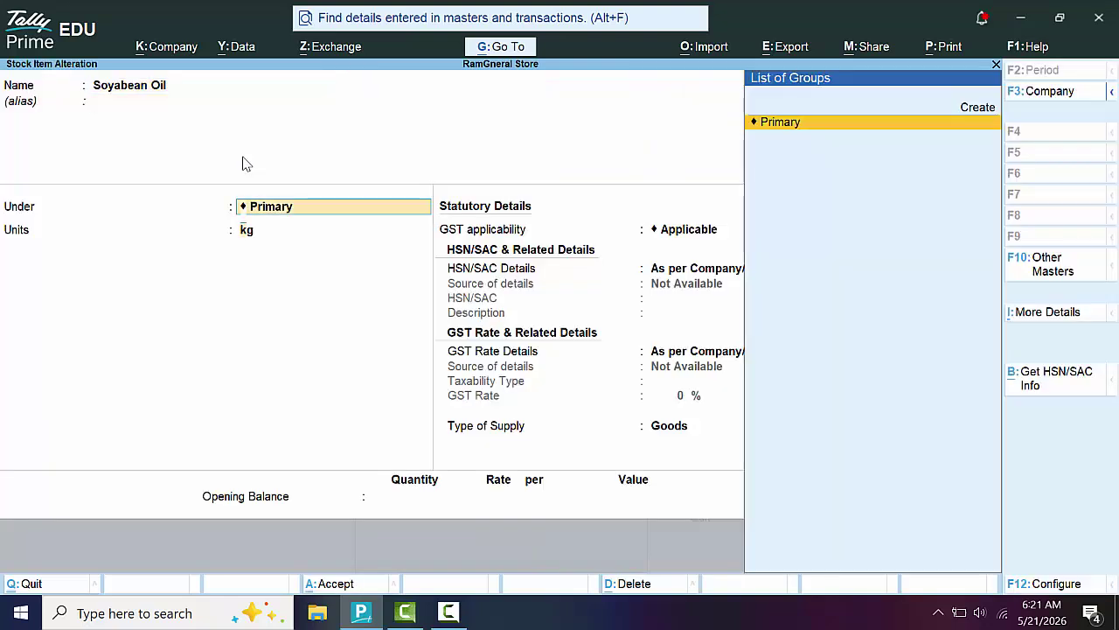
key("Return")
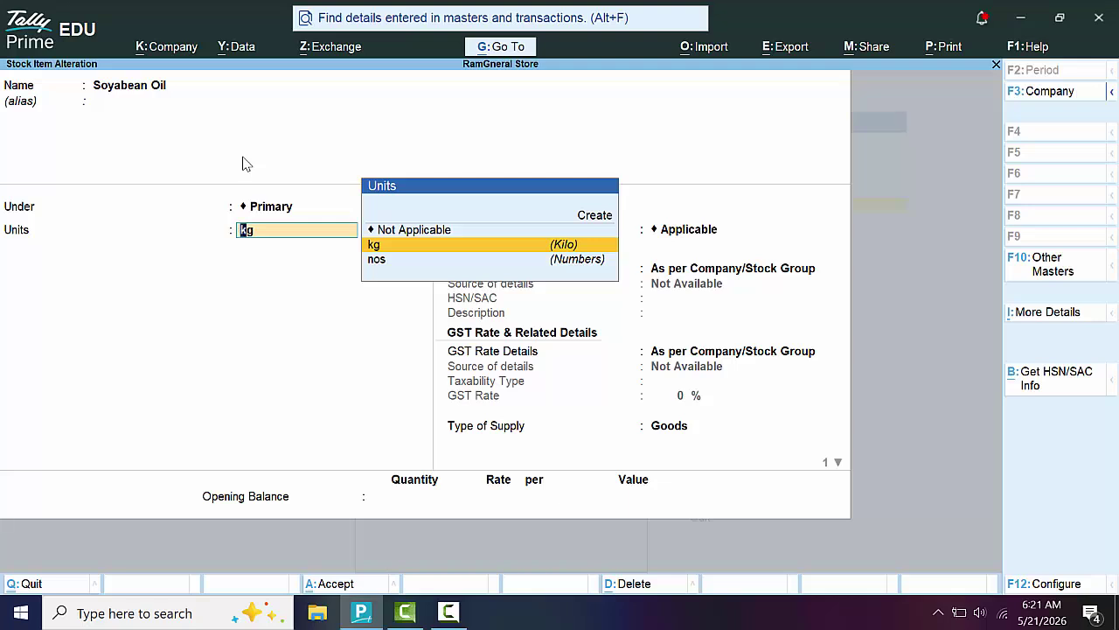
key("Up")
key("Up")
key("Return")
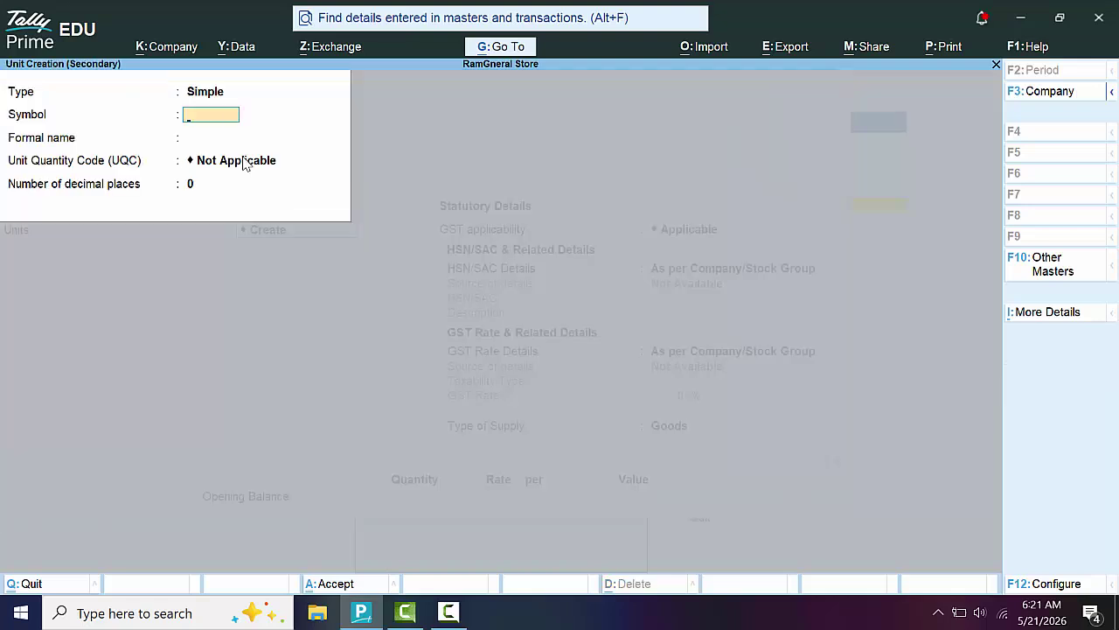
type("ltr")
key("Return")
type("Li")
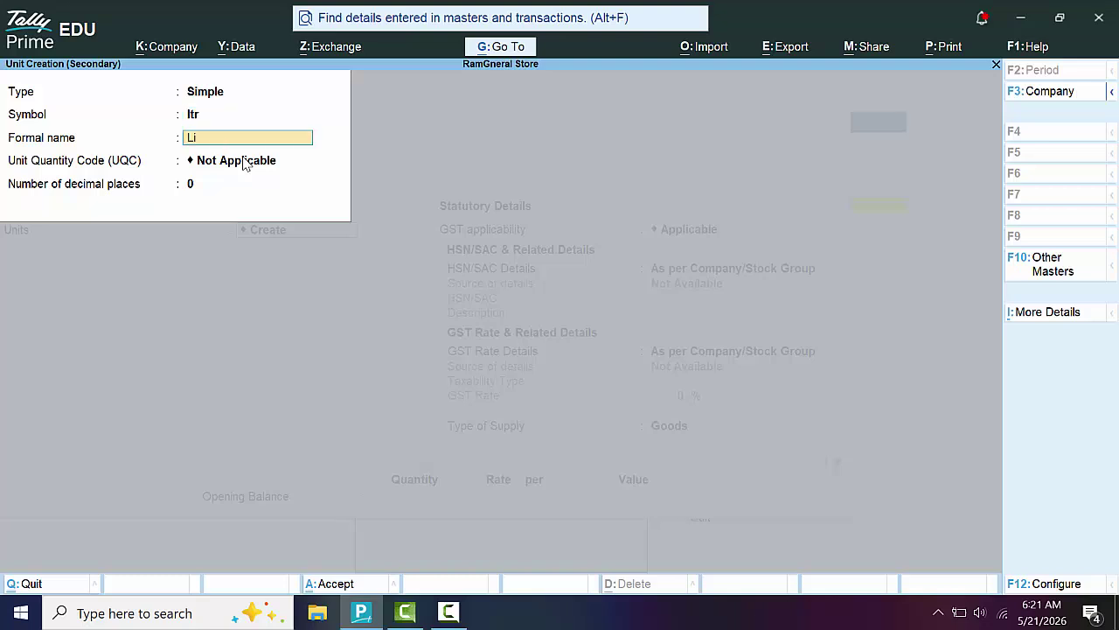
type("tre")
key("Return")
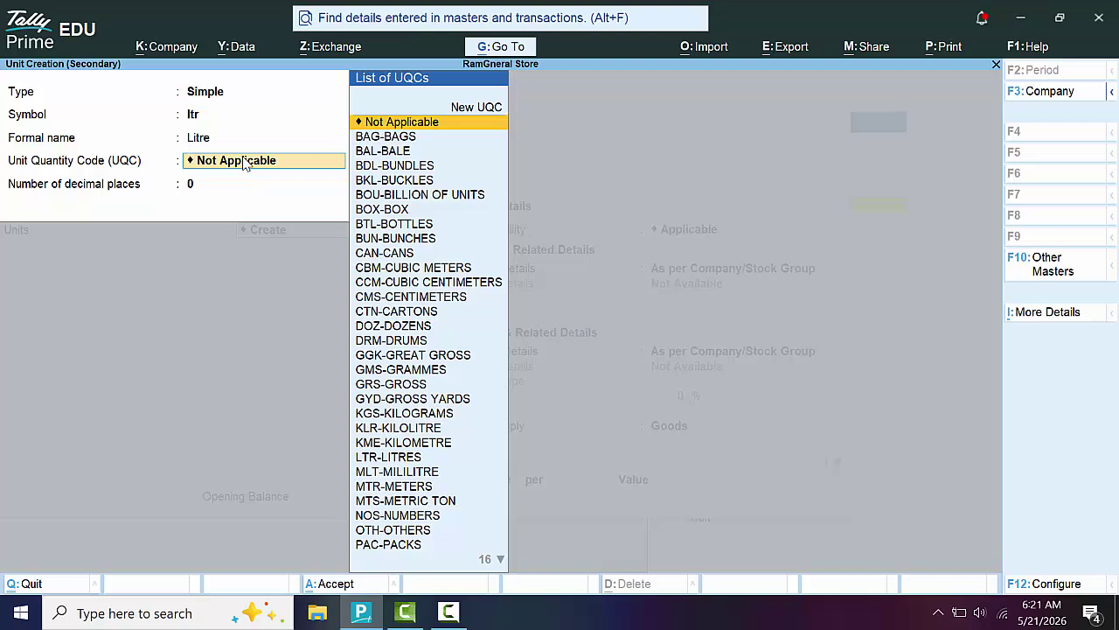
type("l")
key("Return")
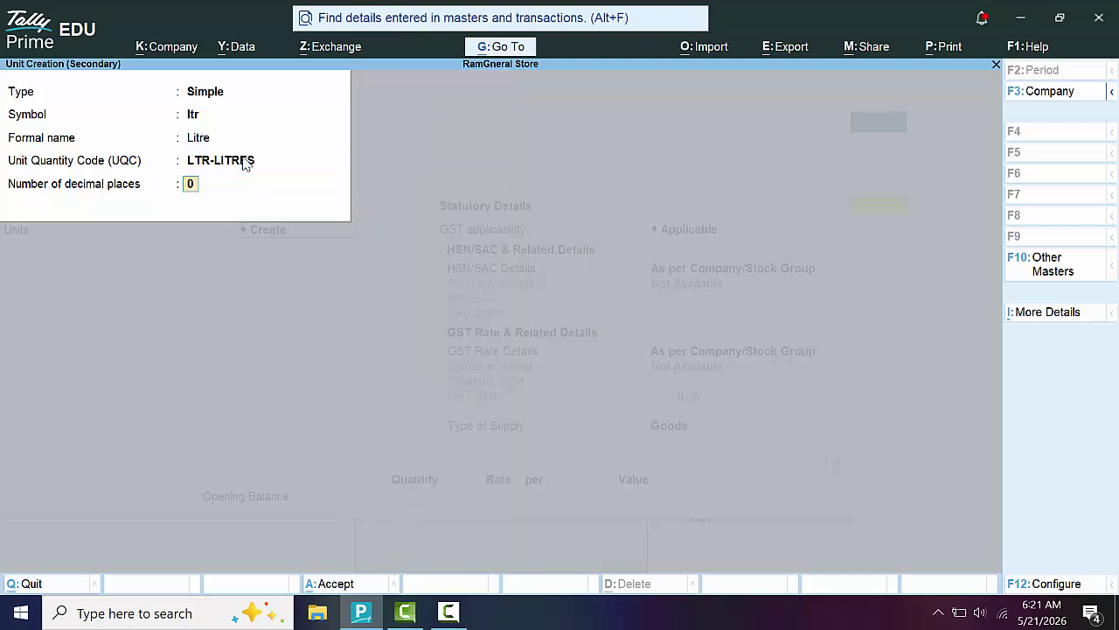
type("3")
key("Return")
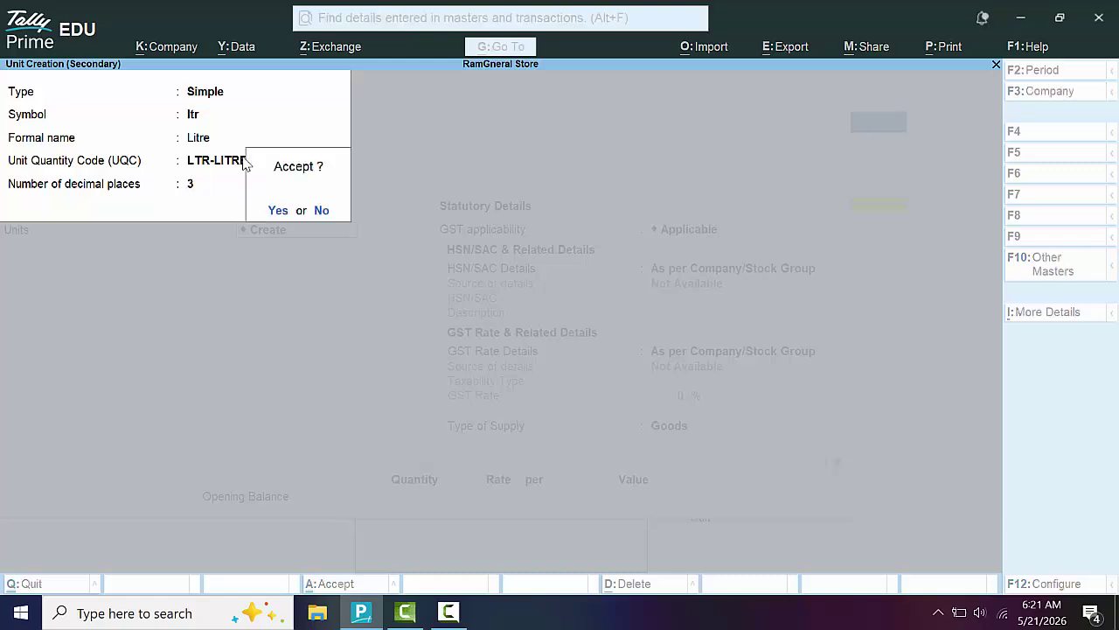
key("Return")
Apply the unit ltr to Soyabean Oil, keep its GST, HSN/SAC and supply type settings, and save the stock item
key("Return")
key("Return")
key("Return")
key("Return")
key("Return")
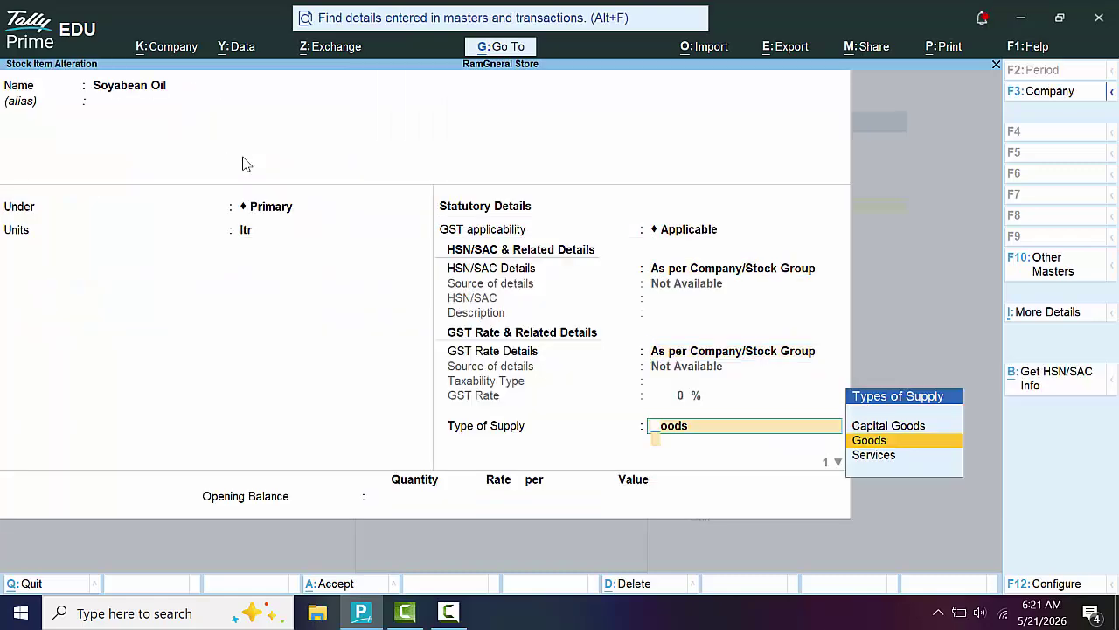
key("Return")
key("Return")
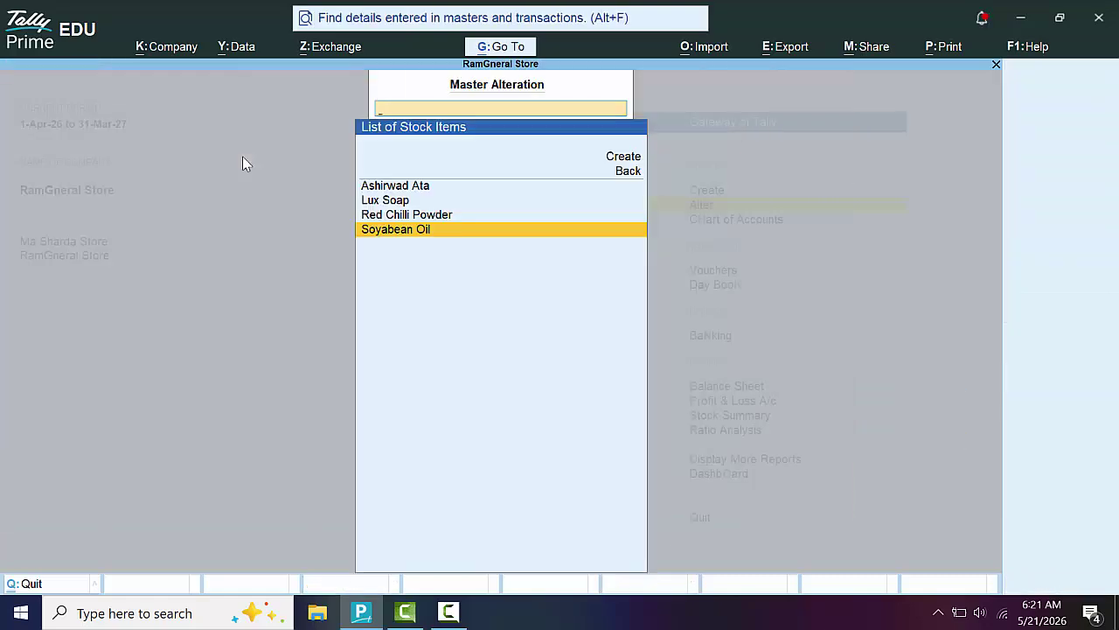
Start a new purchase voucher with supplier invoice number 5343 dated 1-Apr-26
key("Escape")
key("Escape")
key("F9")
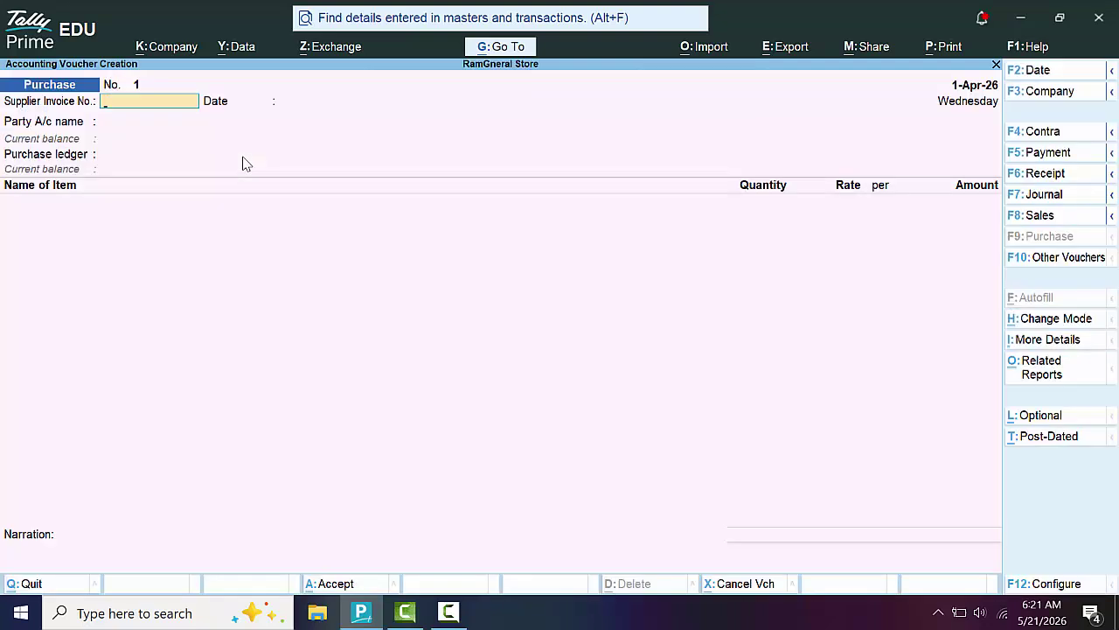
type("5343")
key("Return")
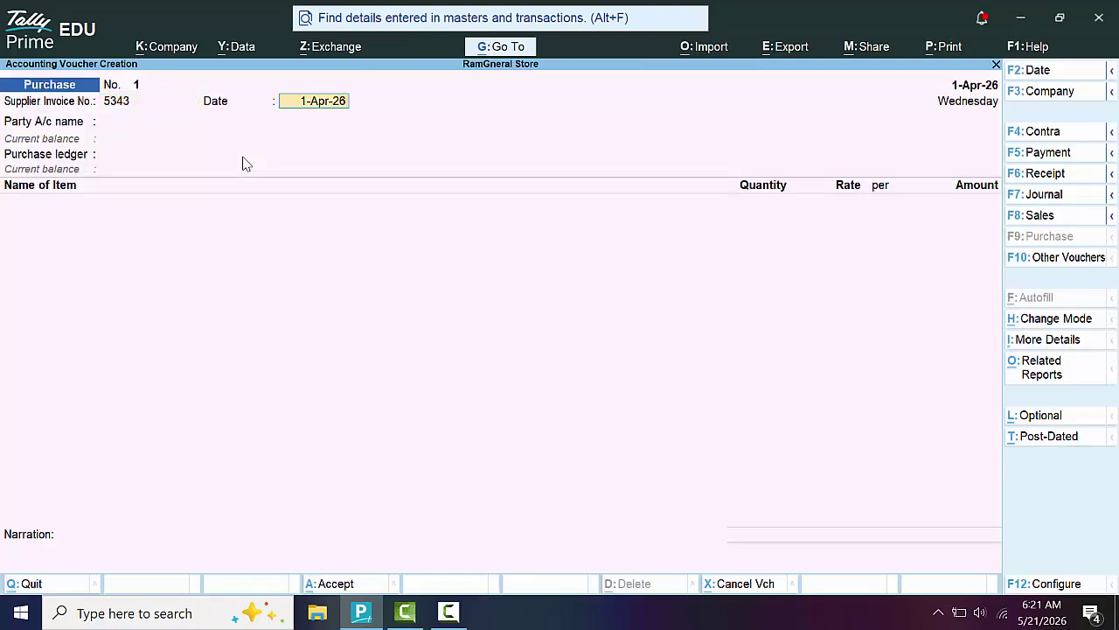
key("Return")
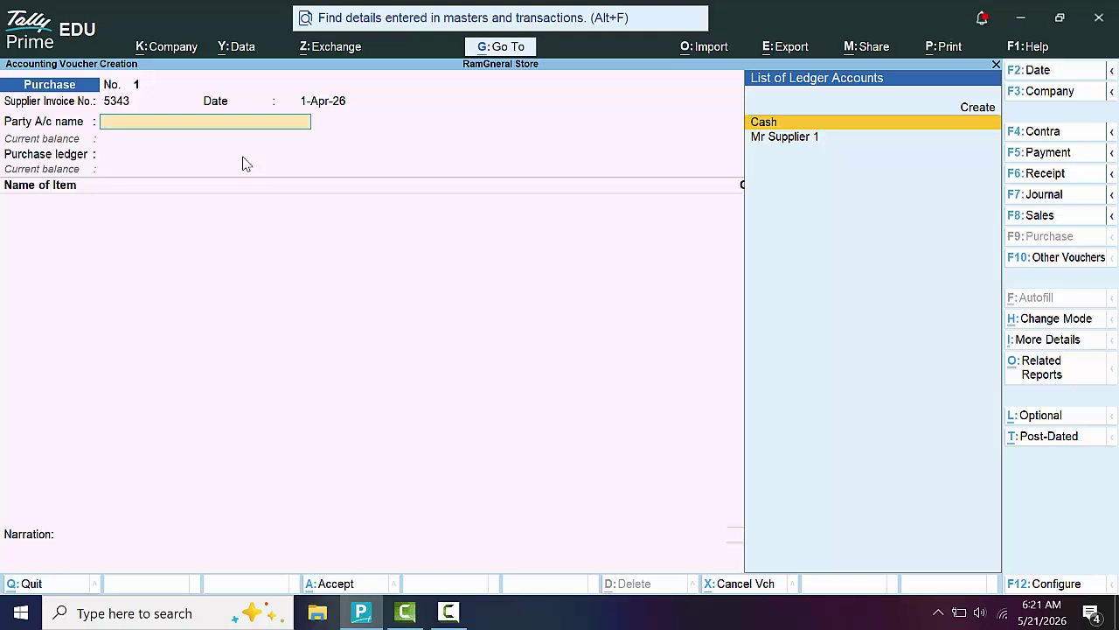
Set Mr Supplier 1 as the party with default receipt and party details, and choose Purchase A/c as the purchase ledger
key("Down")
key("Return")
key("Return")
key("Return")
key("Return")
key("Return")
key("Return")
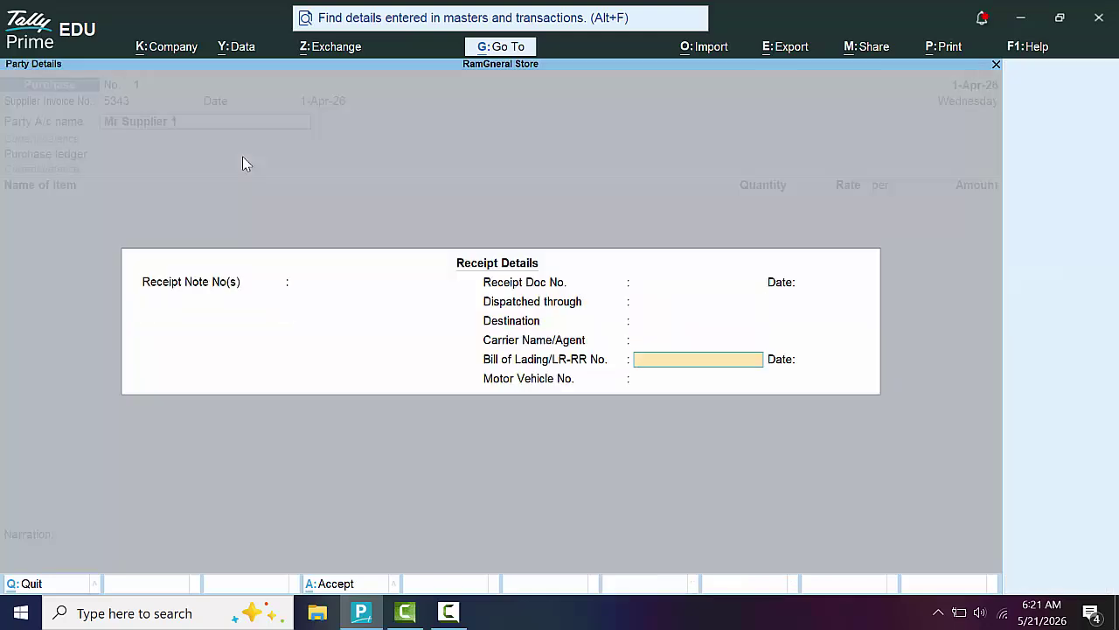
key("Return")
key("Return")
key("Return")
key("Return")
key("Return")
key("Return")
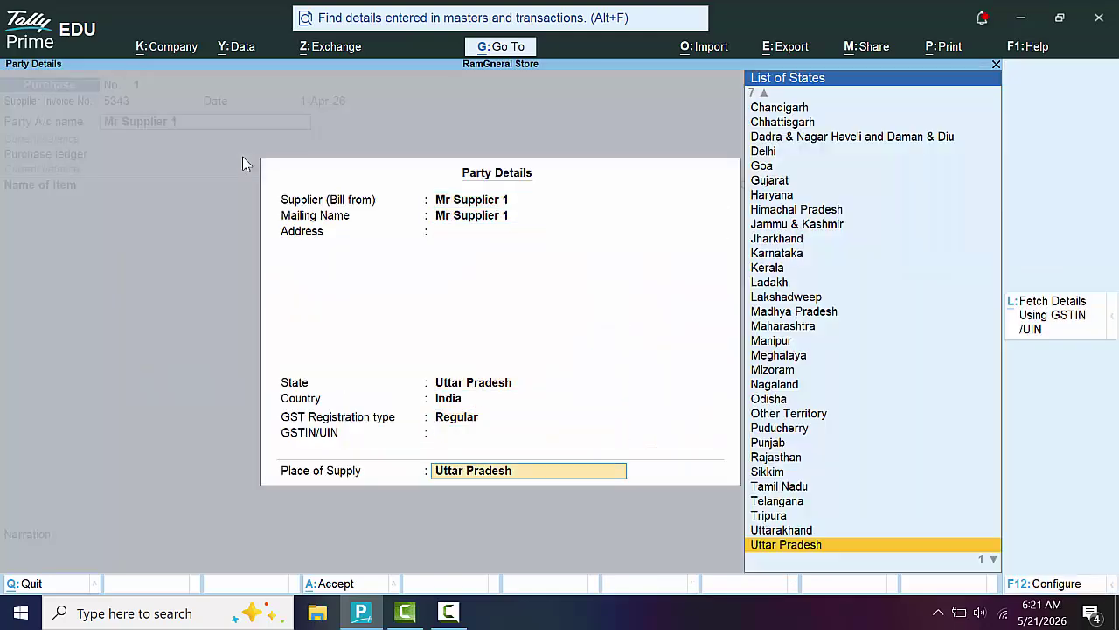
key("Return")
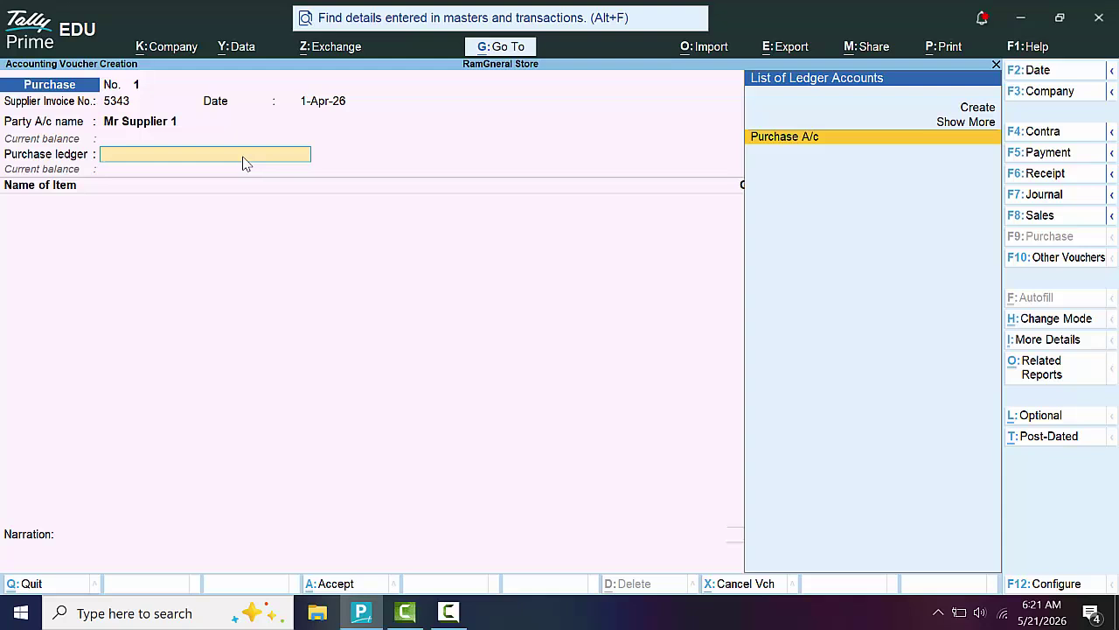
key("Return")
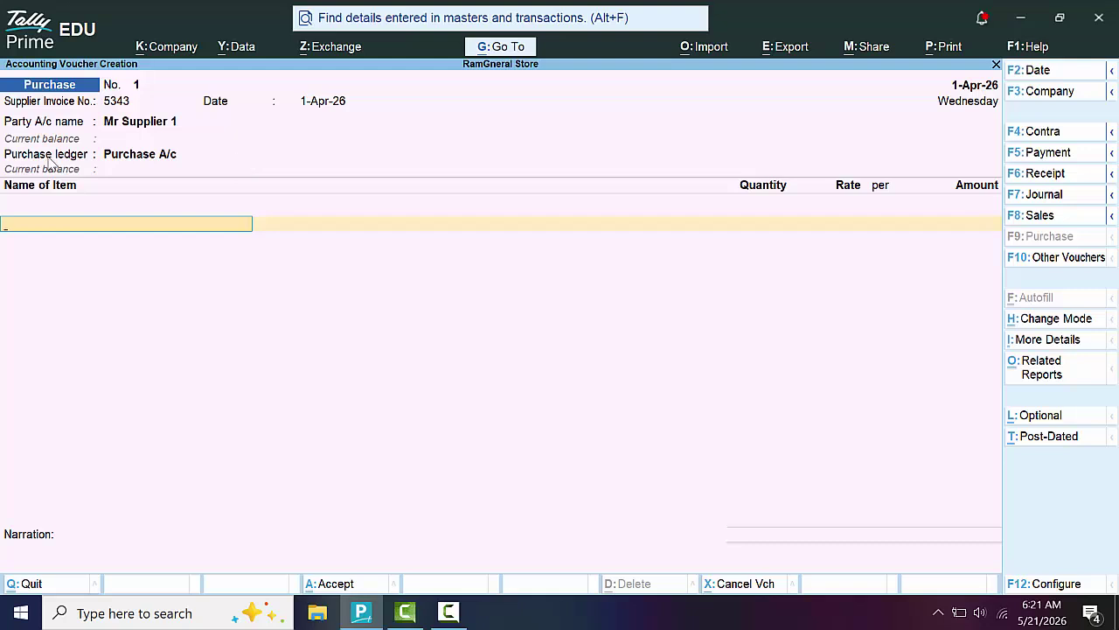
Add Ashirwad Ata to the purchase voucher with a quantity of 100 kg at a rate of 40 per kg
type("A")
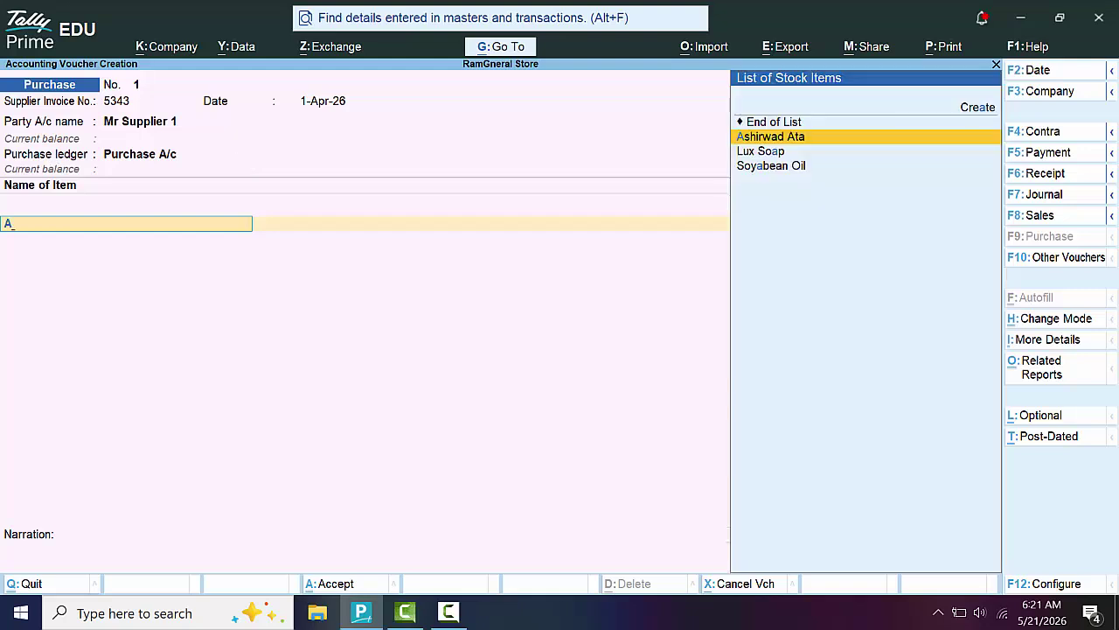
key("Return")
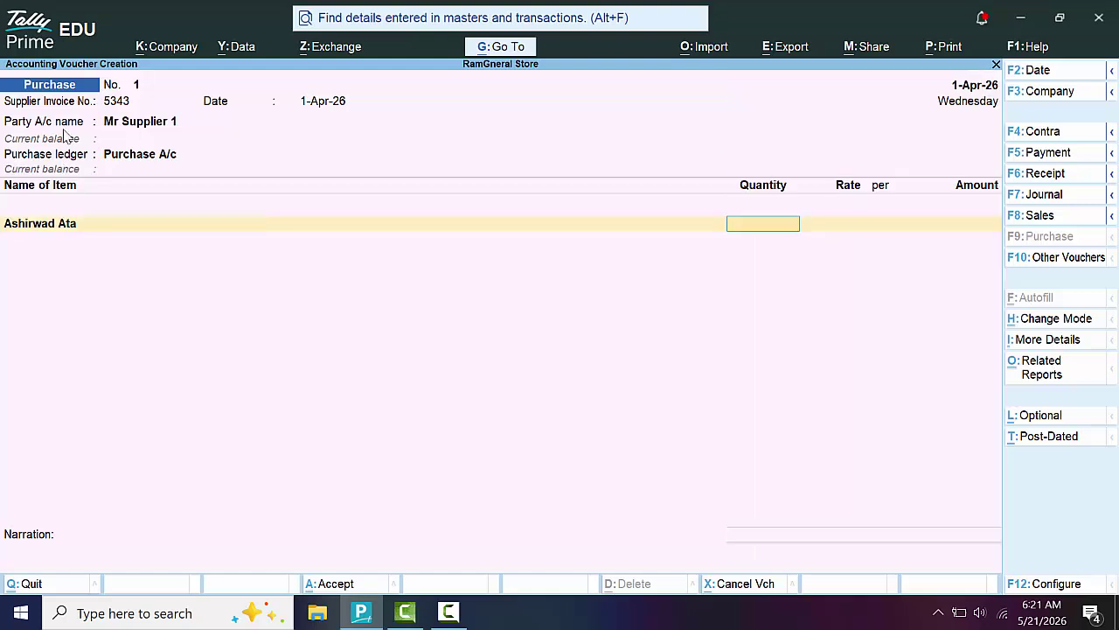
type("100")
key("Return")
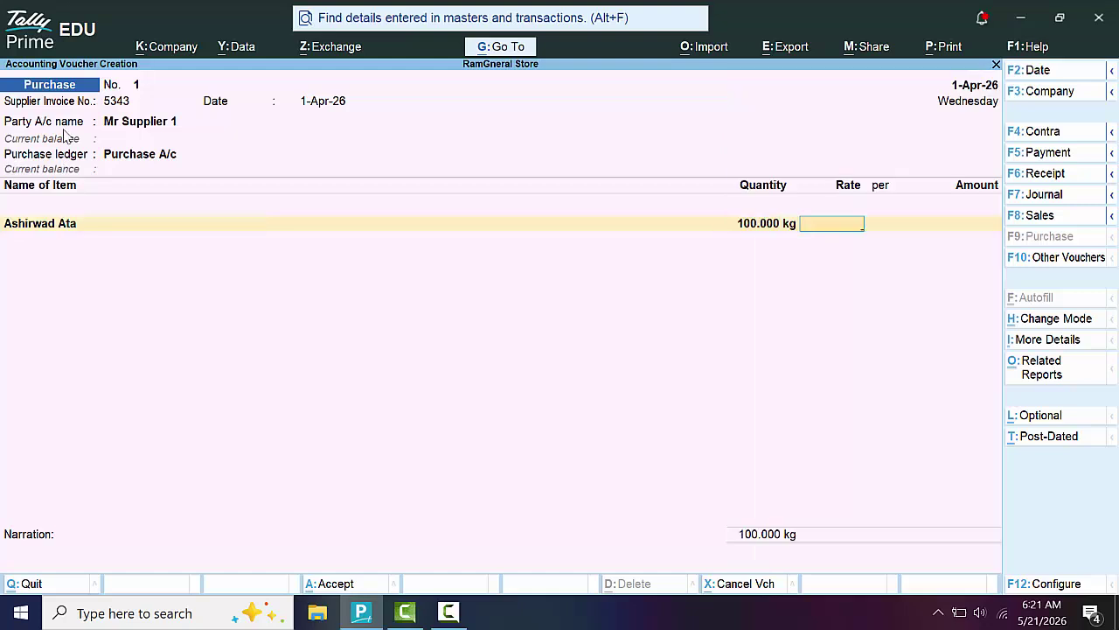
type("40")
key("Return")
key("Return")
key("Return")
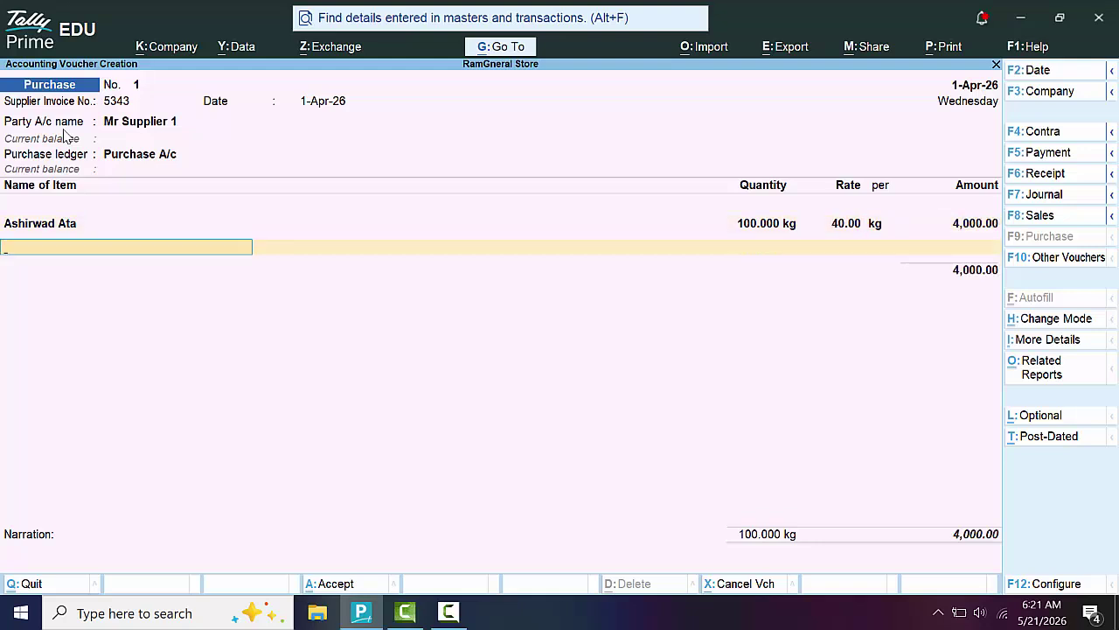
Add Soyabean Oil to the purchase voucher with a quantity of 100 ltr at a rate of 160 per ltr
type("L")
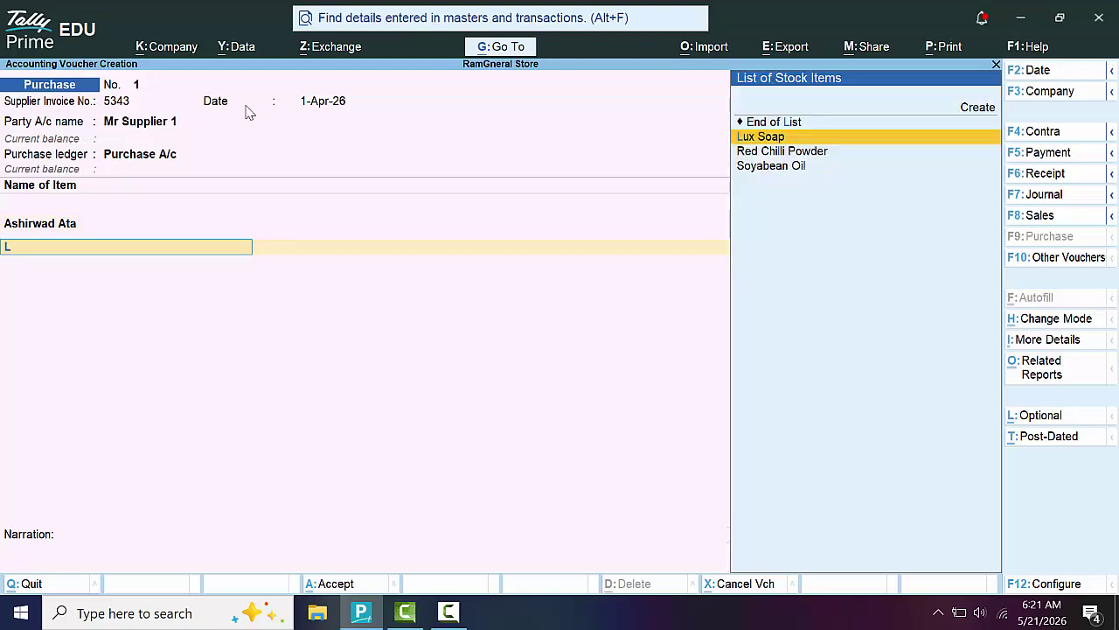
key("Down")
key("Down")
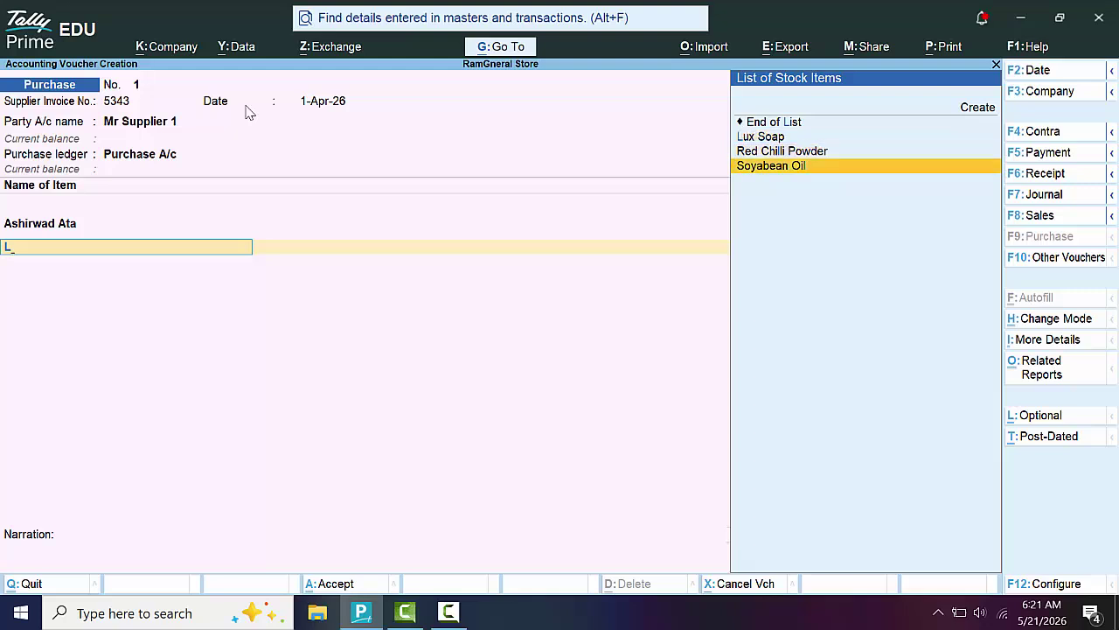
key("Return")
type("1")
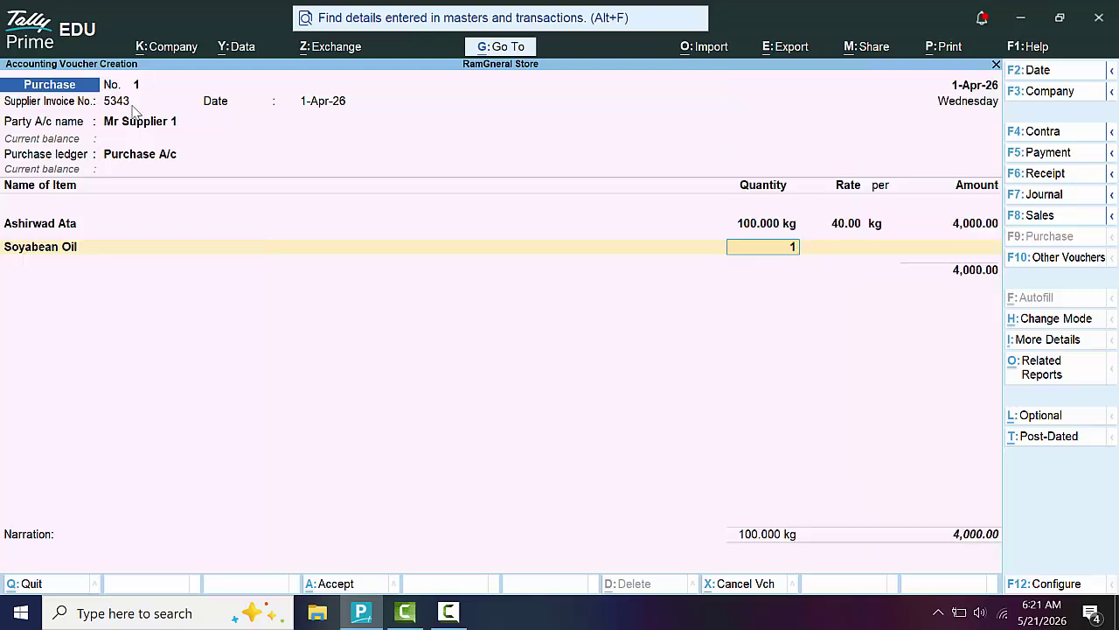
type("00")
key("Return")
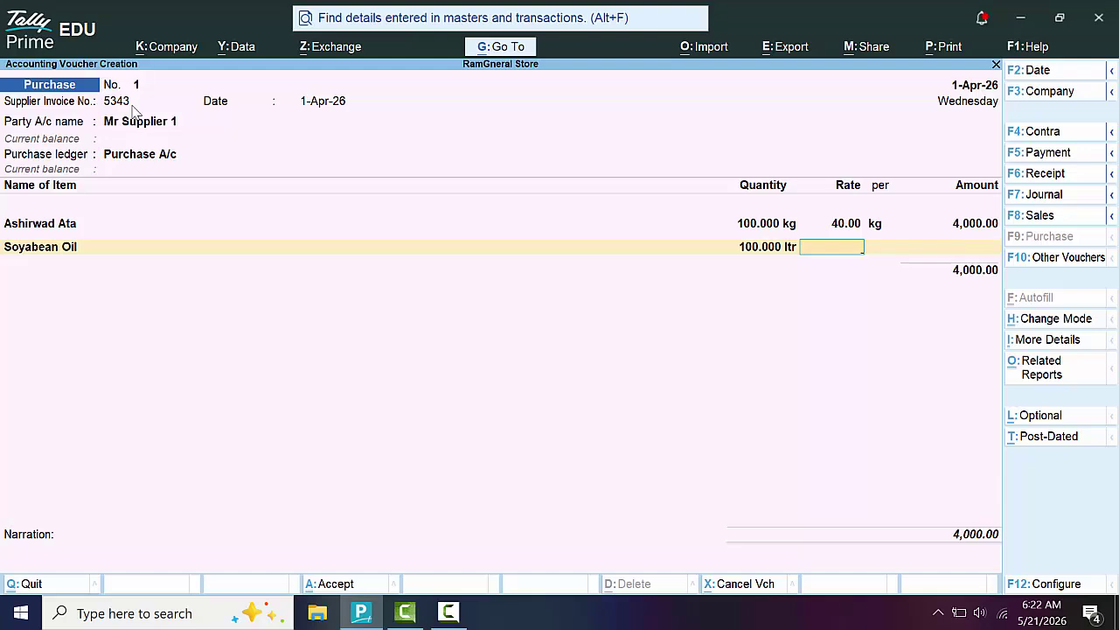
type("160")
key("Return")
key("Return")
key("Return")
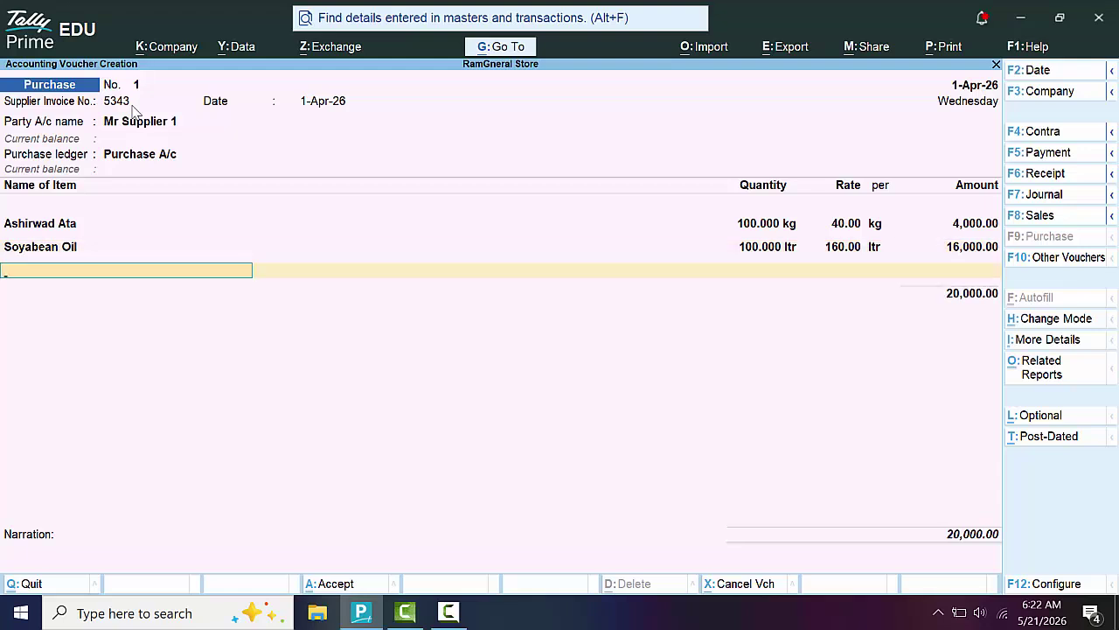
Add Red Chilli Powder with a quantity of 100 kg at 400 per kg, and end the voucher's item list
type("R")
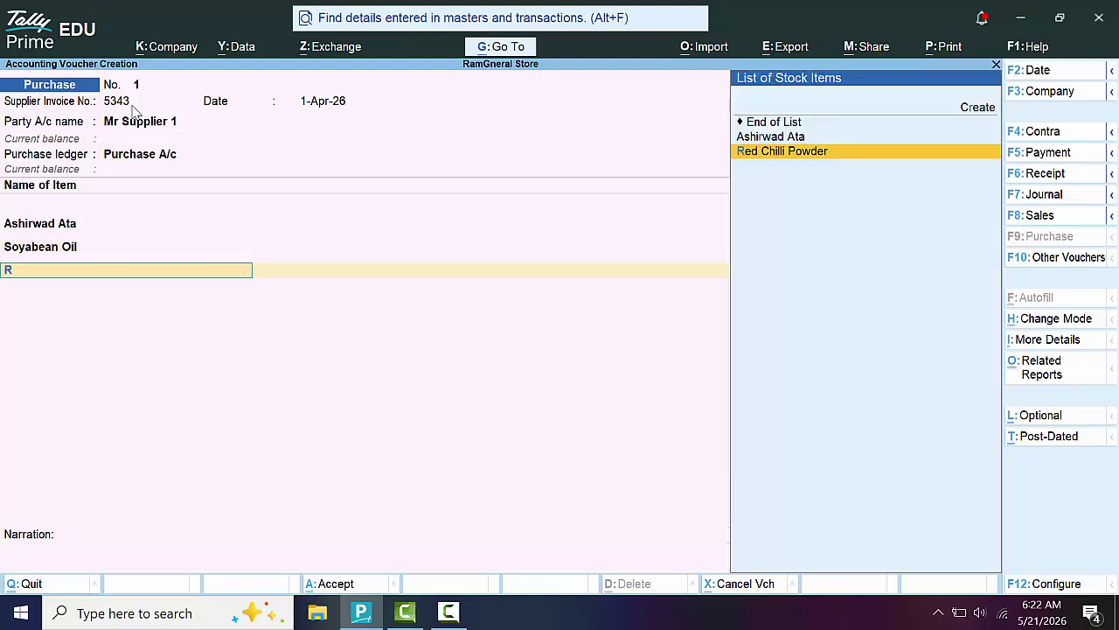
key("Return")
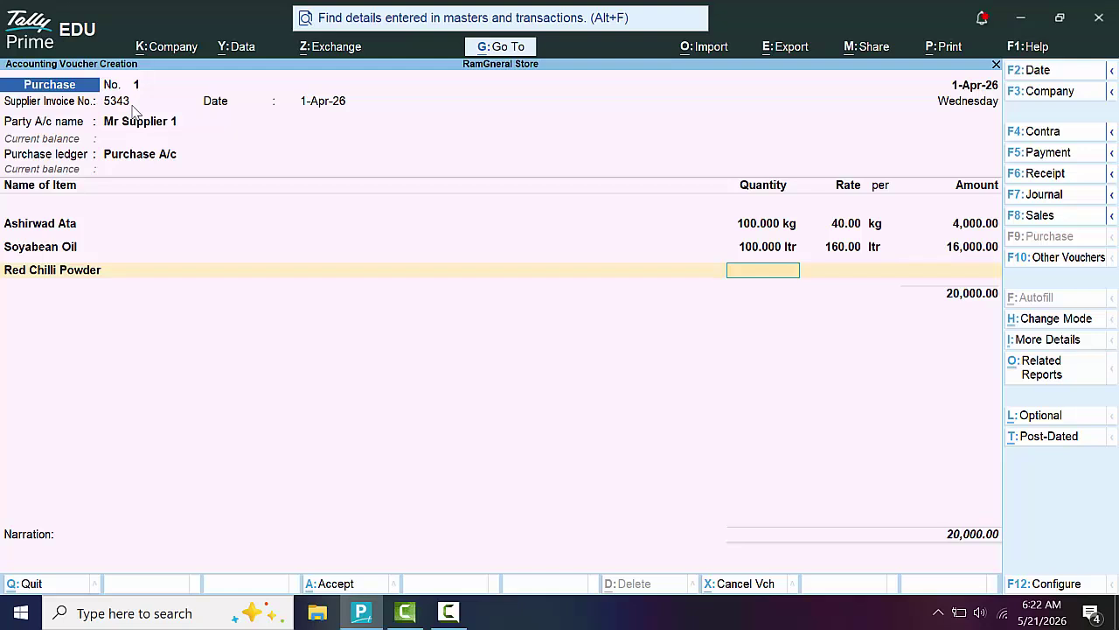
type("100")
key("Return")
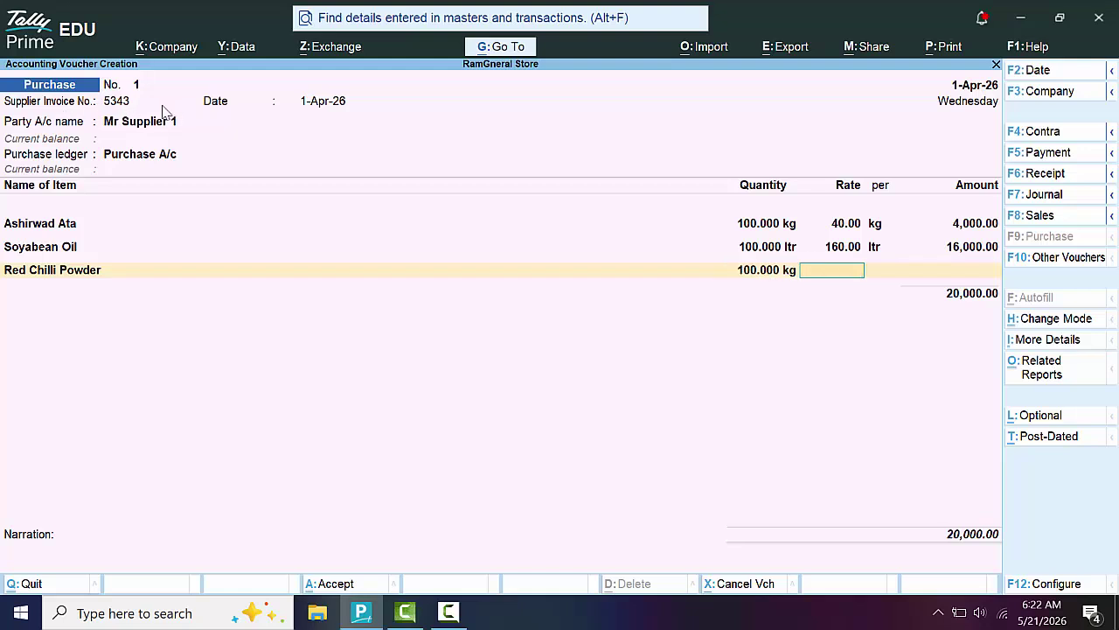
type("400")
key("Return")
key("Return")
key("Return")
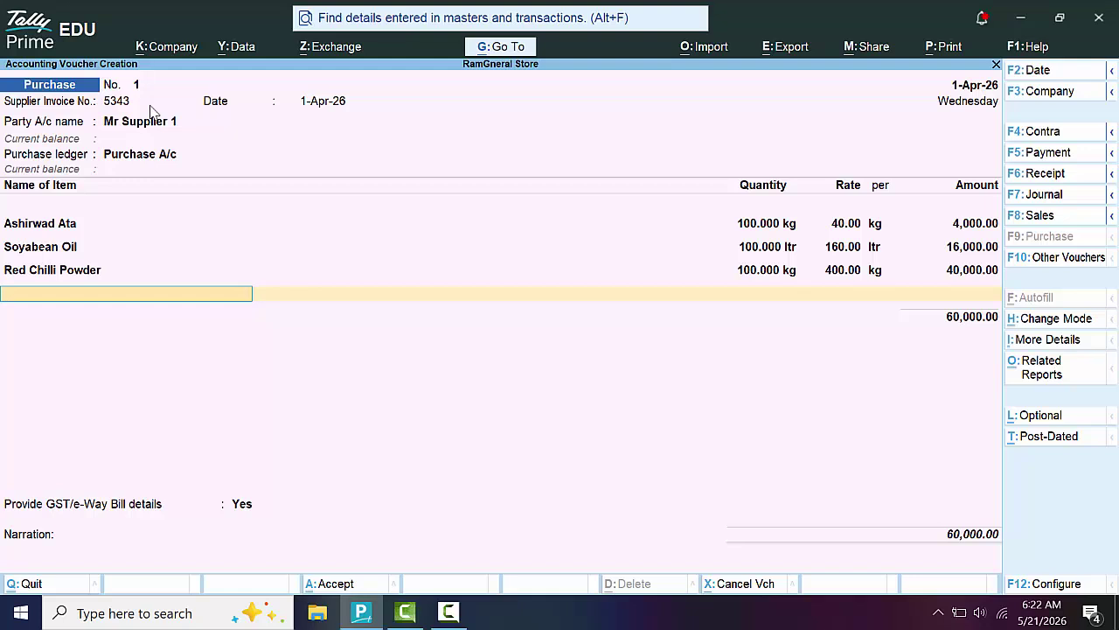
key("Return")
key("Return")
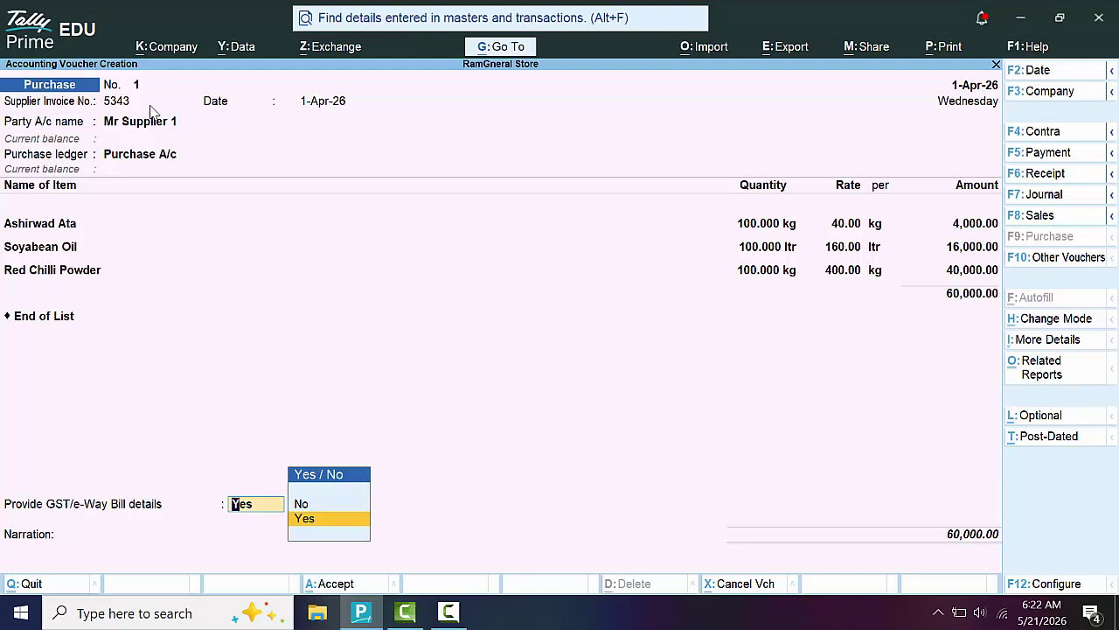
Set Provide GST/e-Way Bill details to No and record the supplier's full amount as a New Ref in the bill-wise details
key("Up")
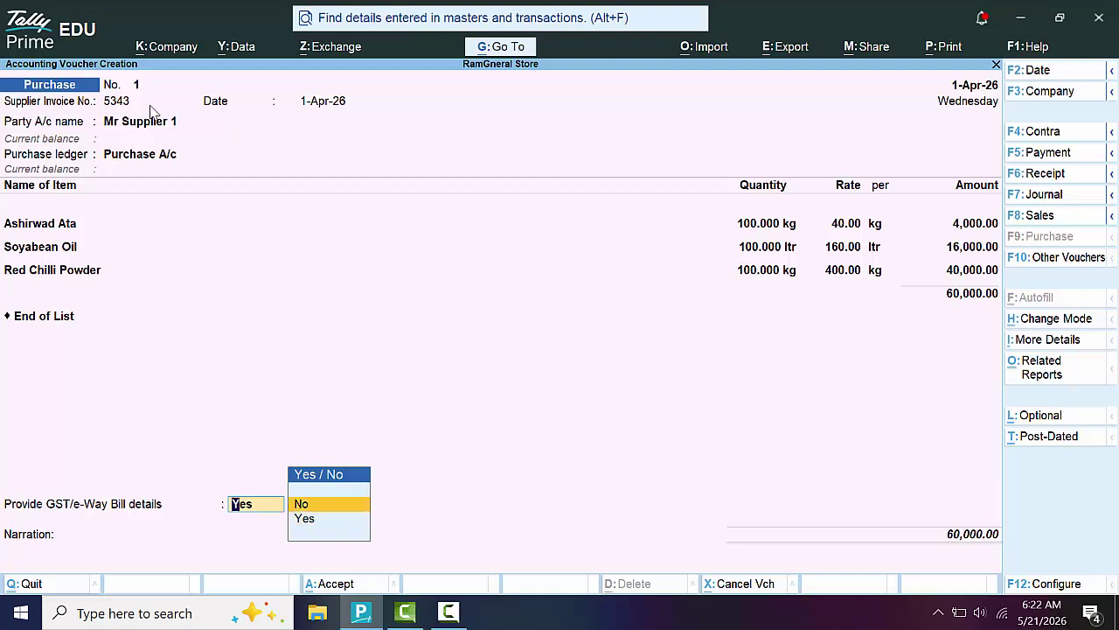
key("Return")
key("Return")
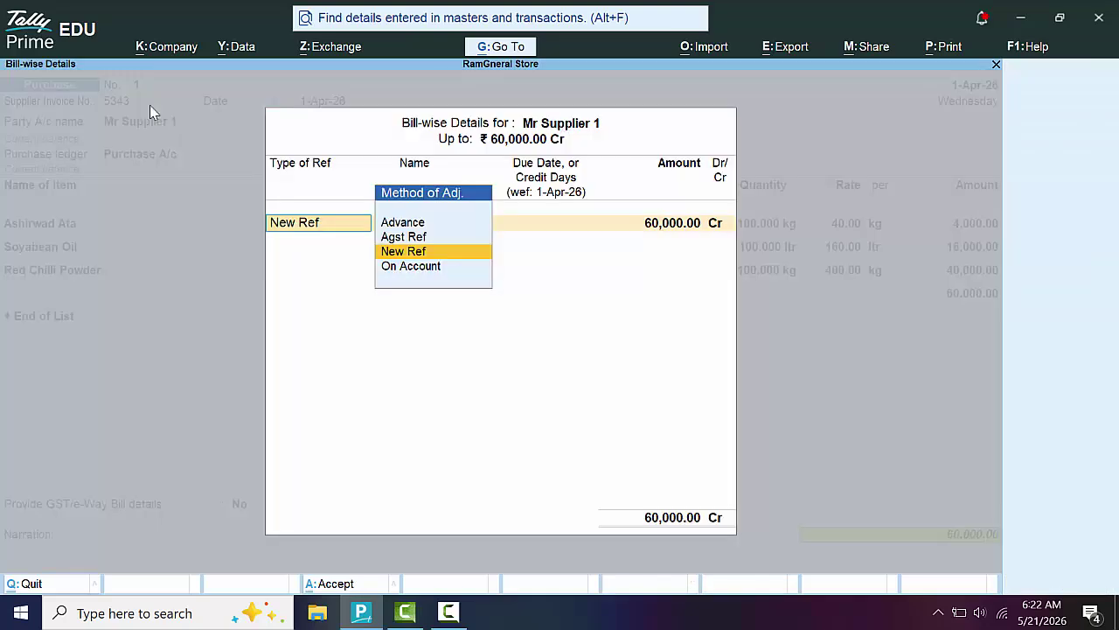
key("Return")
key("Return")
key("Return")
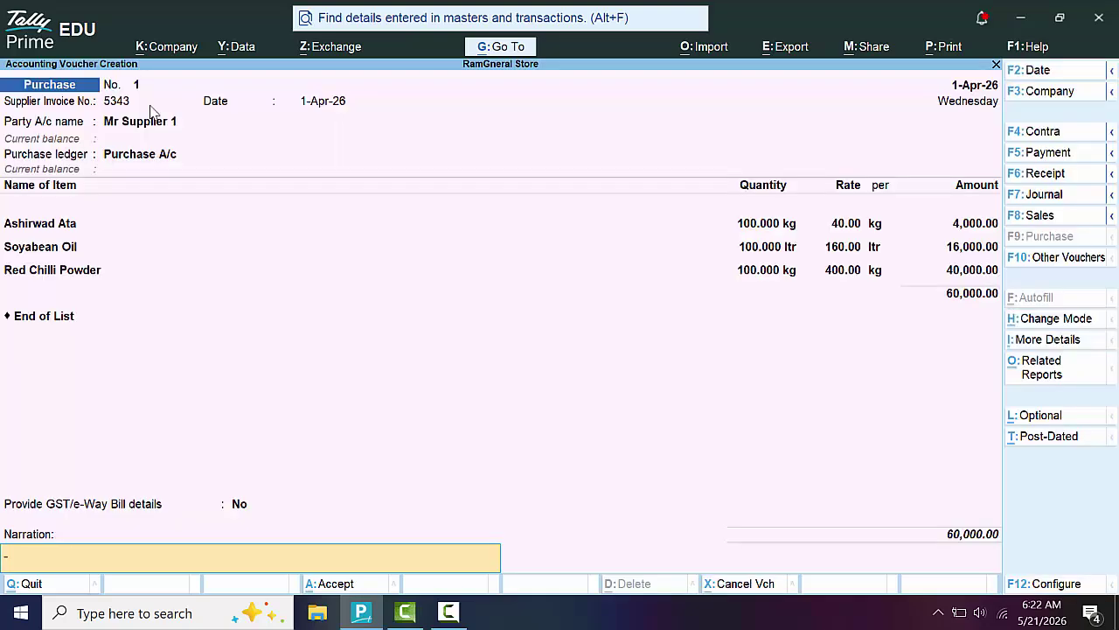
Enter the narration "The Goods have been purchased on Credit" and save the purchase voucher
type("The")
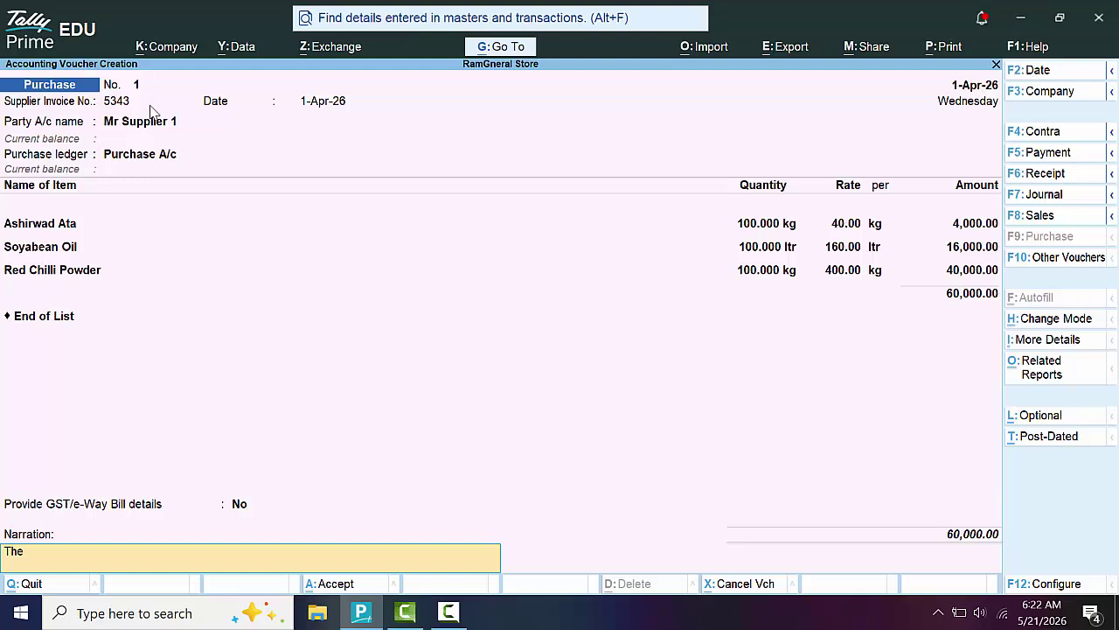
type(" Goods have been")
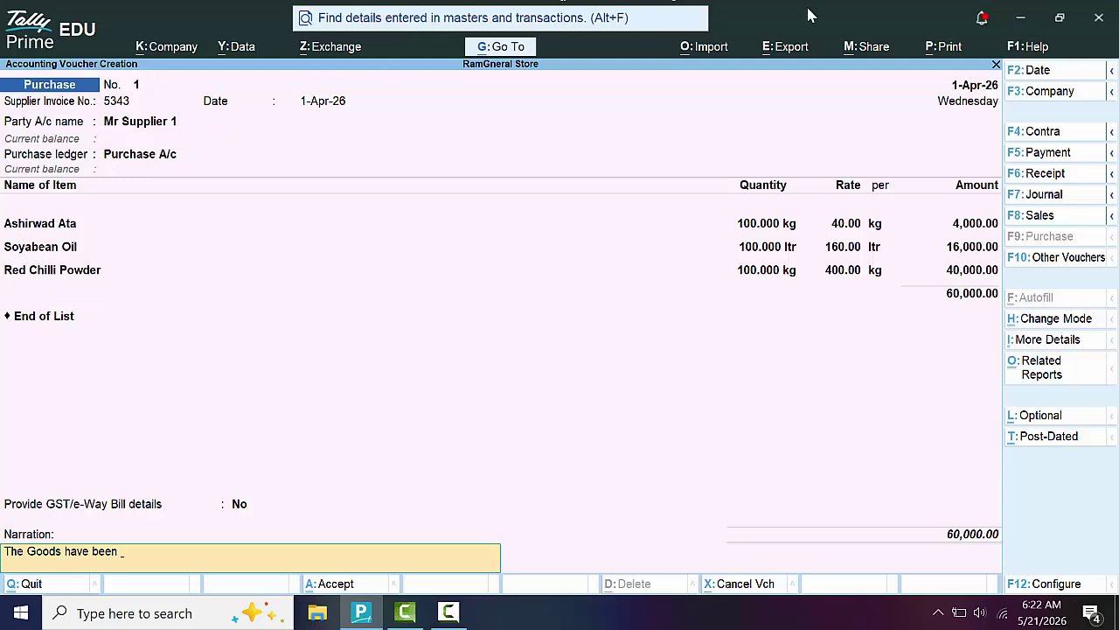
type(" purchased on Credit")
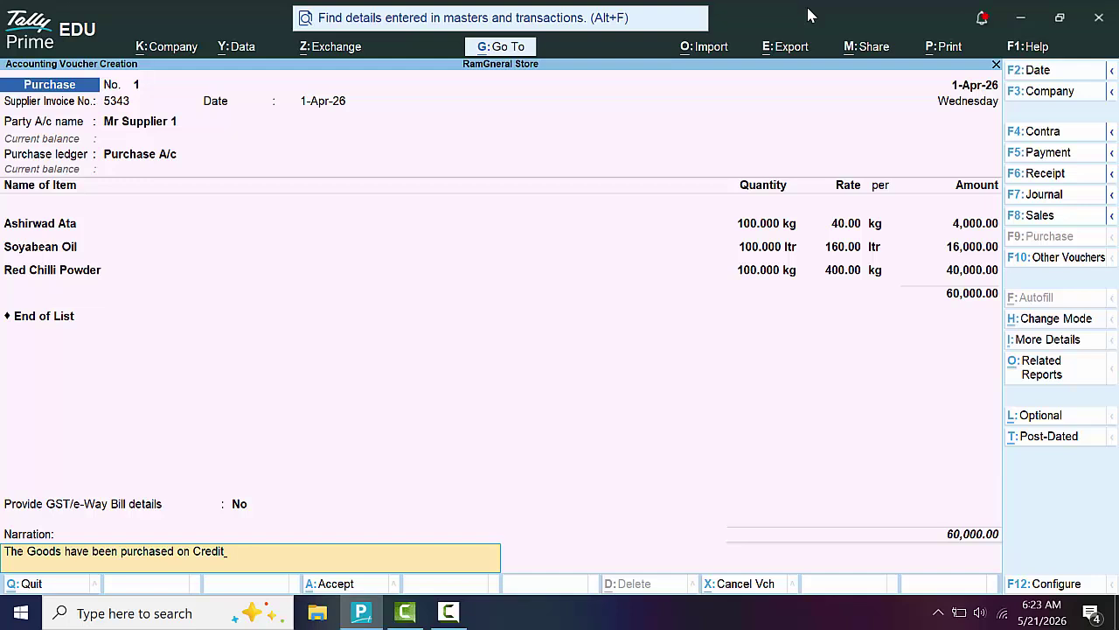
key("Return")
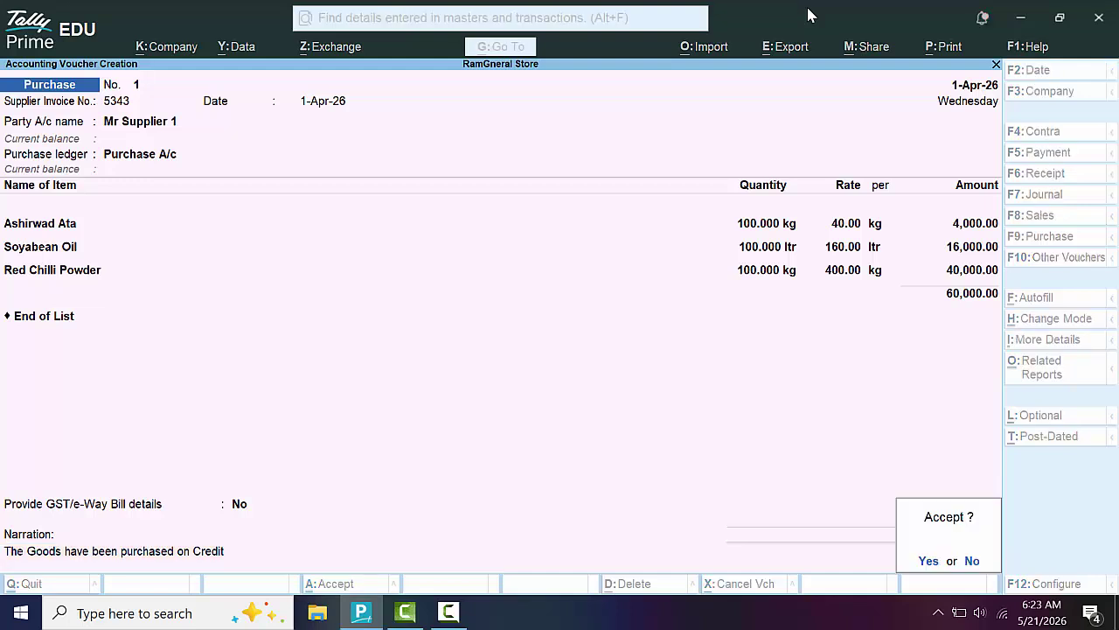
key("y")
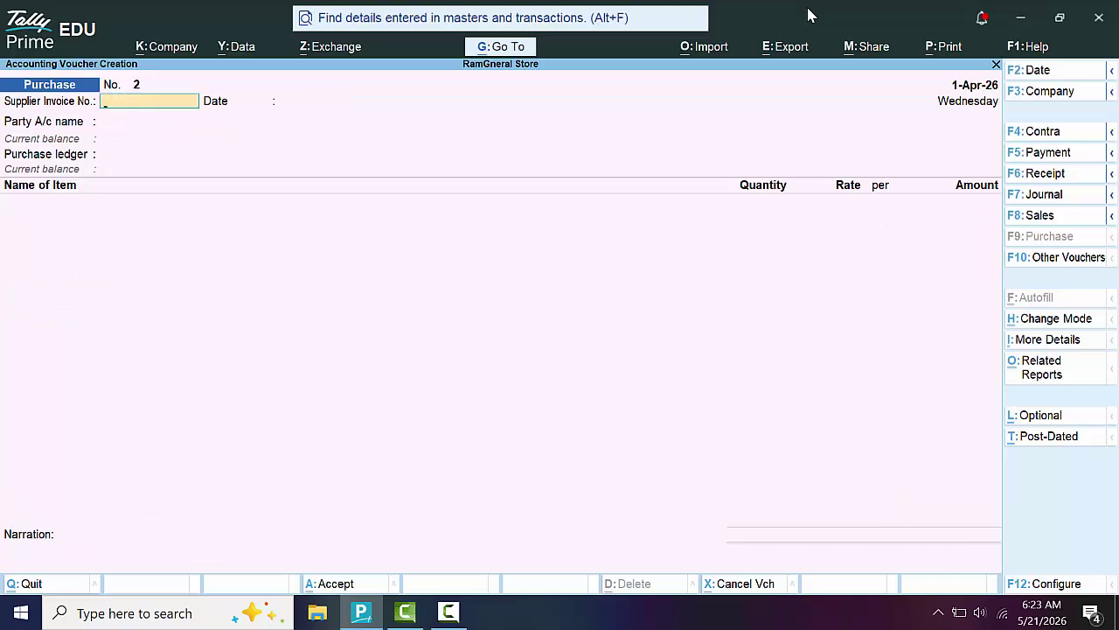
Leave voucher creation and open the Mr Supplier 1 purchase voucher from the Day Book
key("Escape")
key("y")
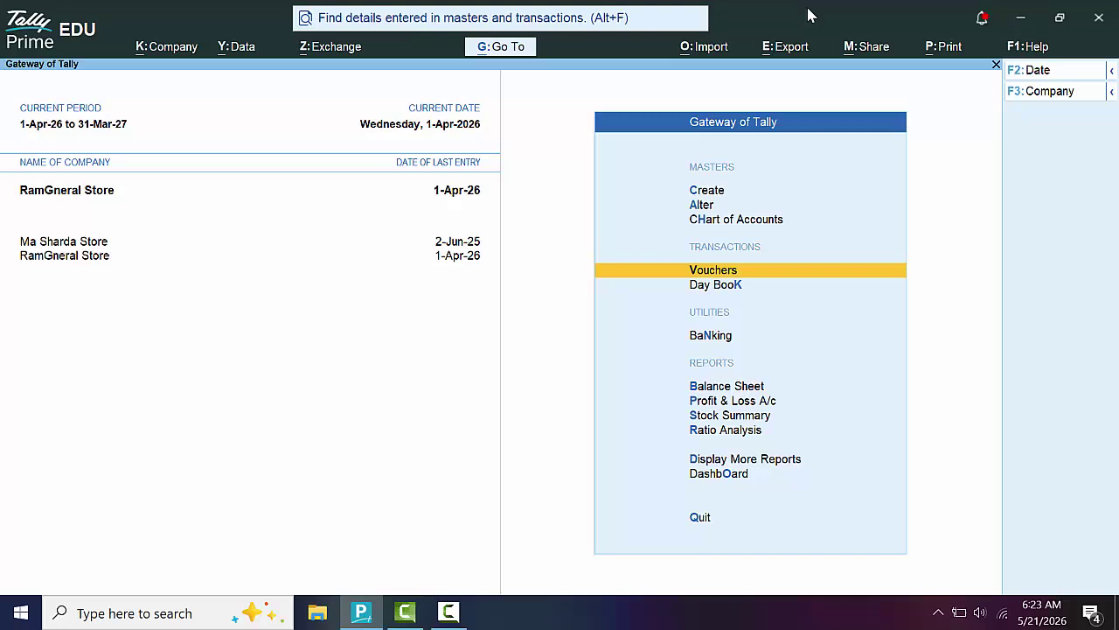
key("Down")
key("Down")
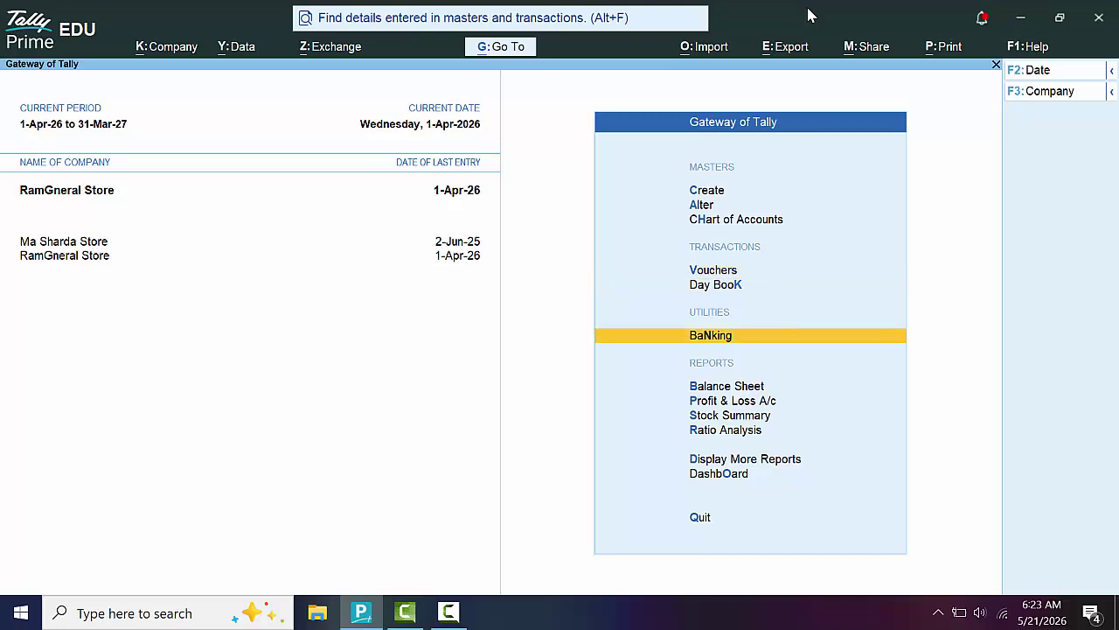
key("k")
key("Down")
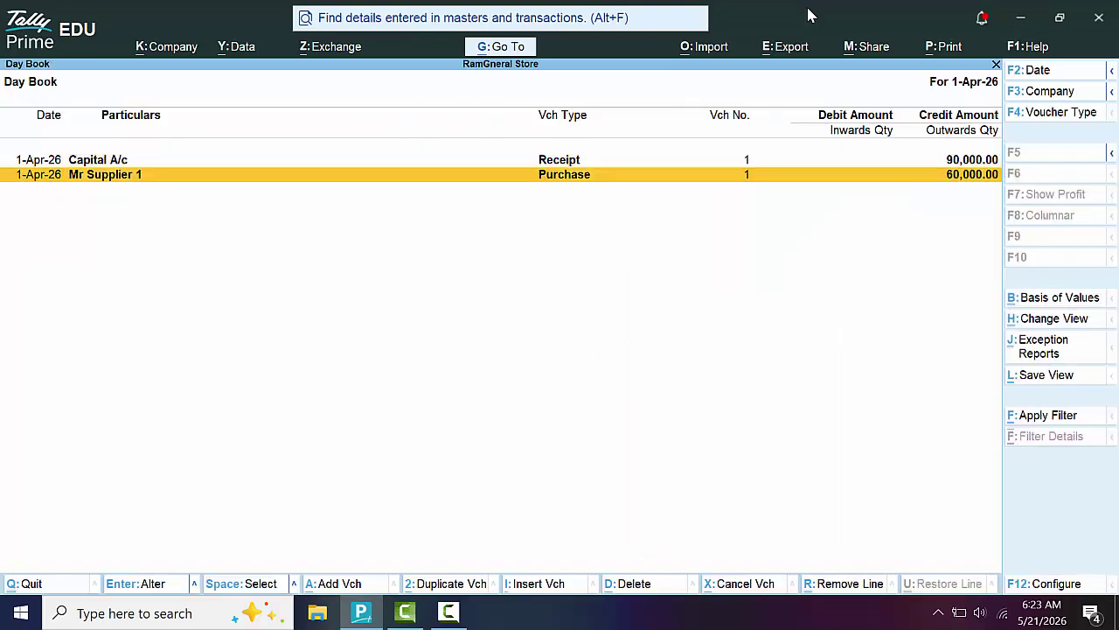
key("Return")
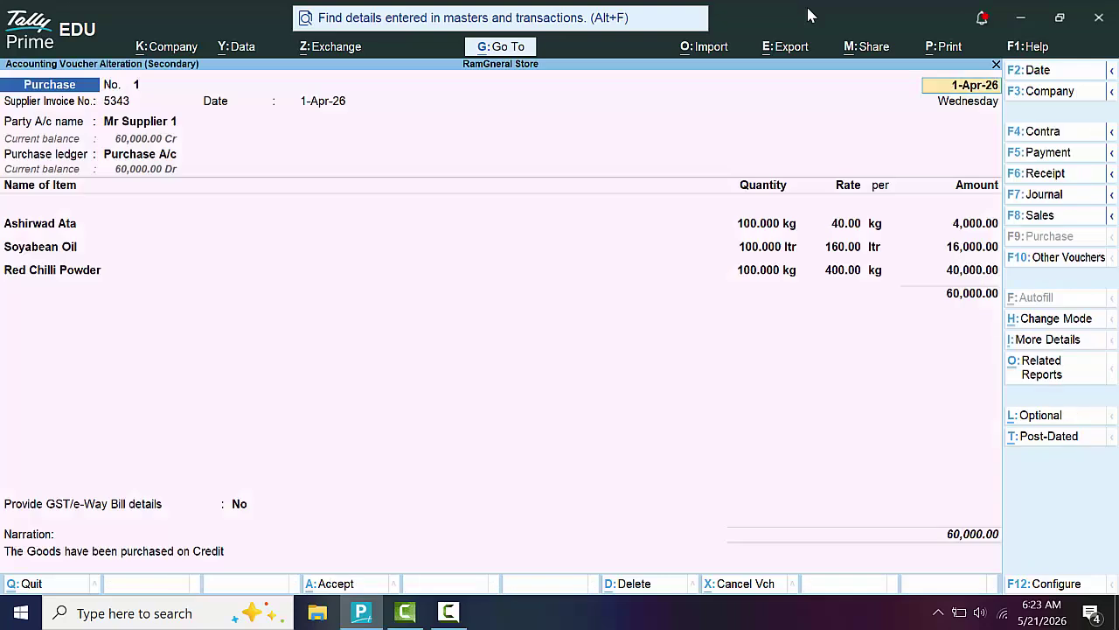
Preview the purchase voucher's printed invoice, zoom in to examine its details, and close the preview
key("alt+p")
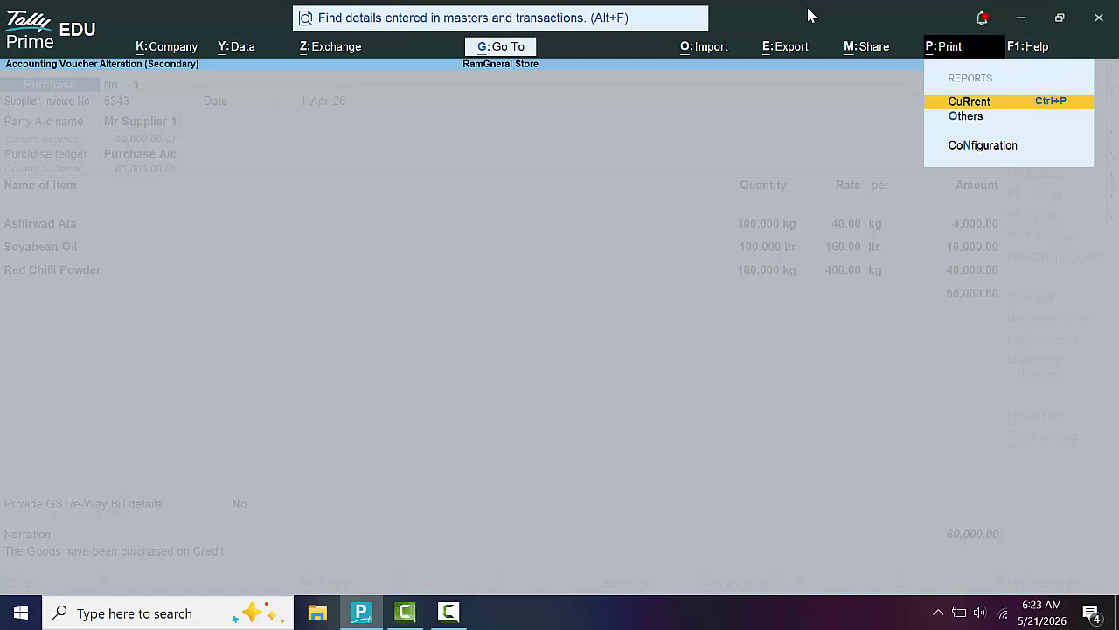
key("Return")
key("Left")
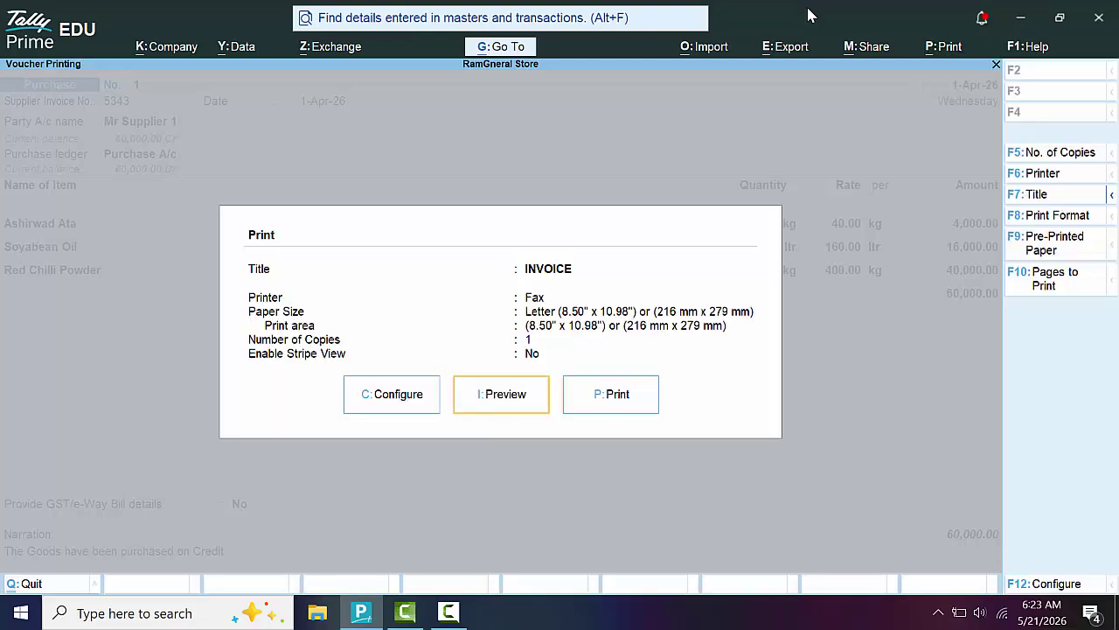
key("Return")
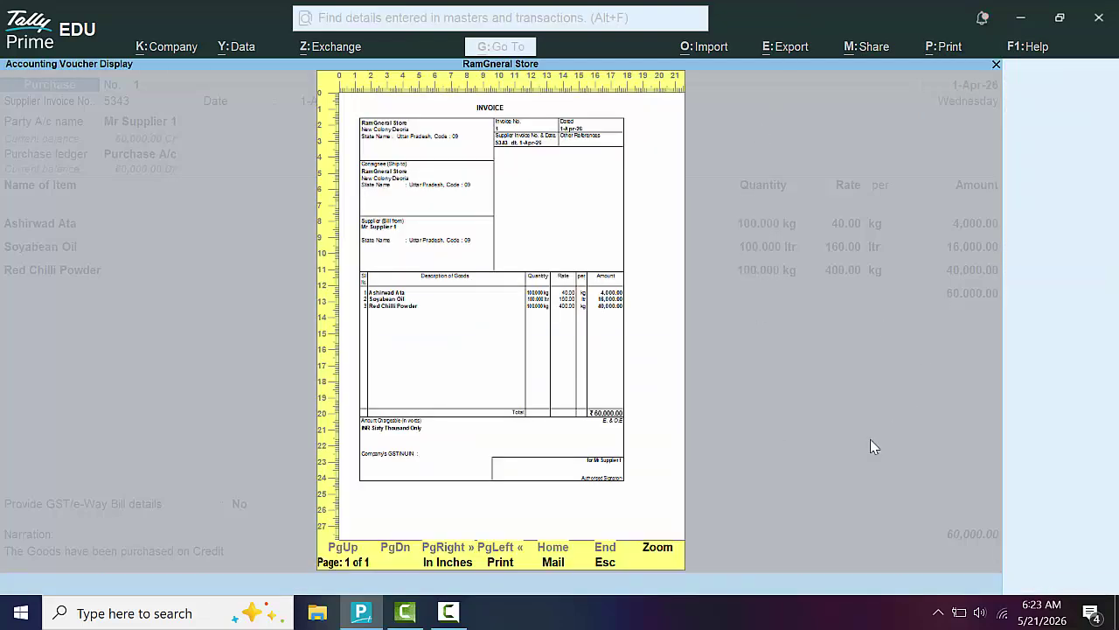
left_click(658, 548)
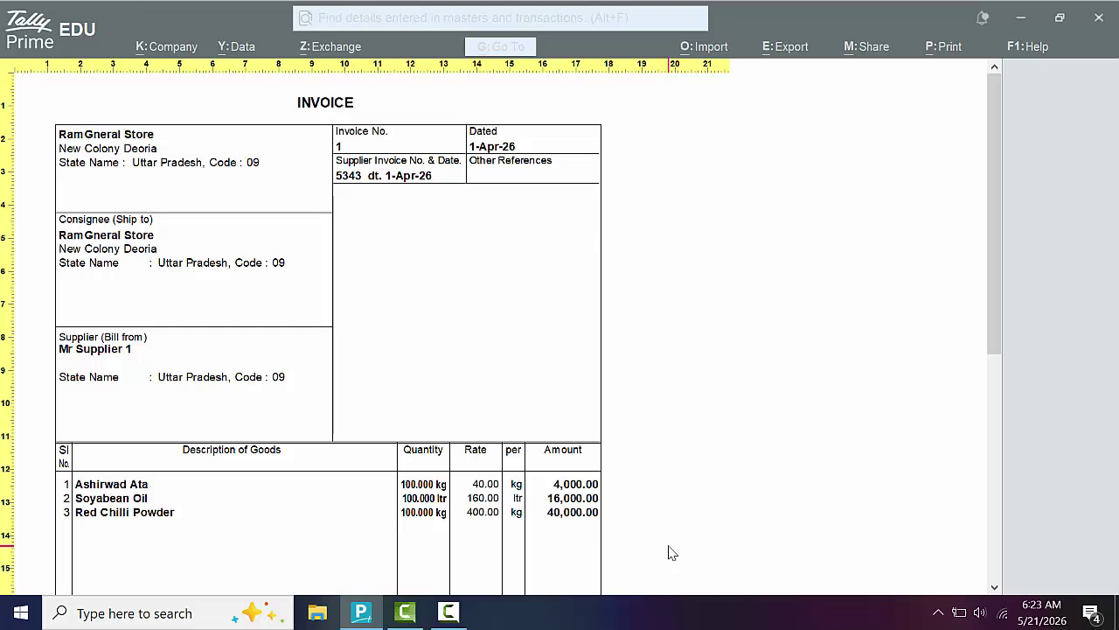
key("Escape")
key("Escape")
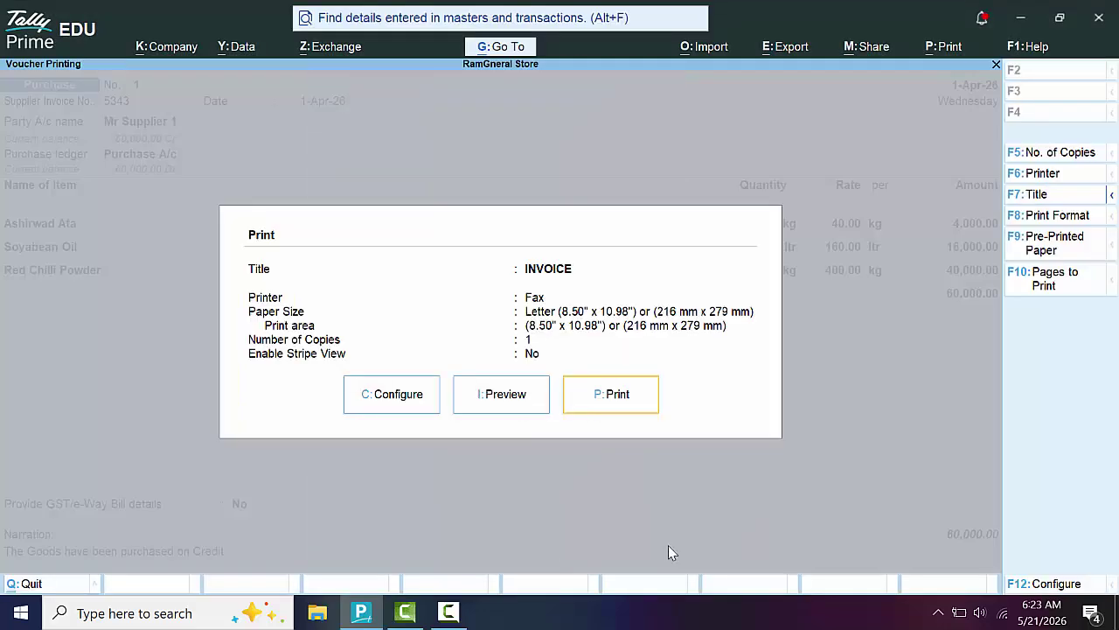
left_click(452, 619)
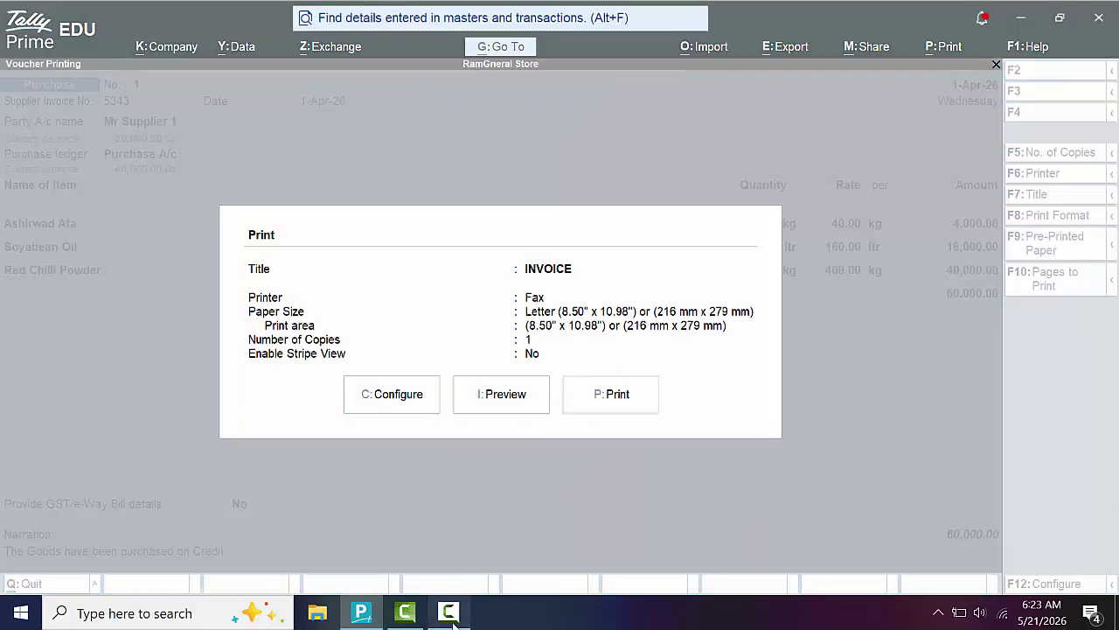